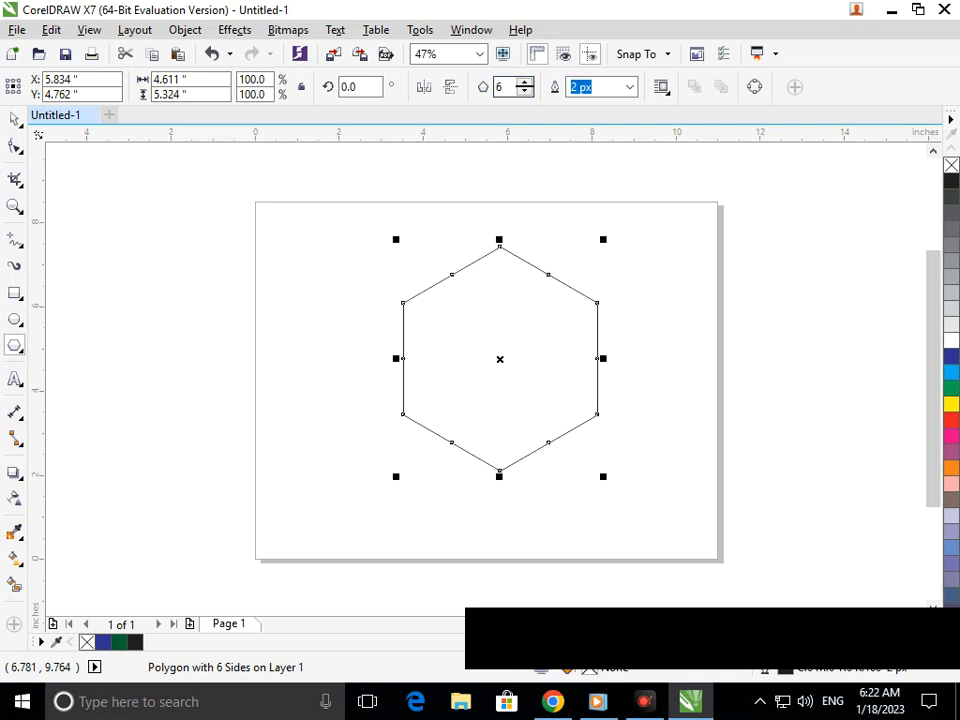
- Change the hexagon to a 3-sided polygon and mirror it horizontally and vertically so the triangle points down
text(3)
key(Return)
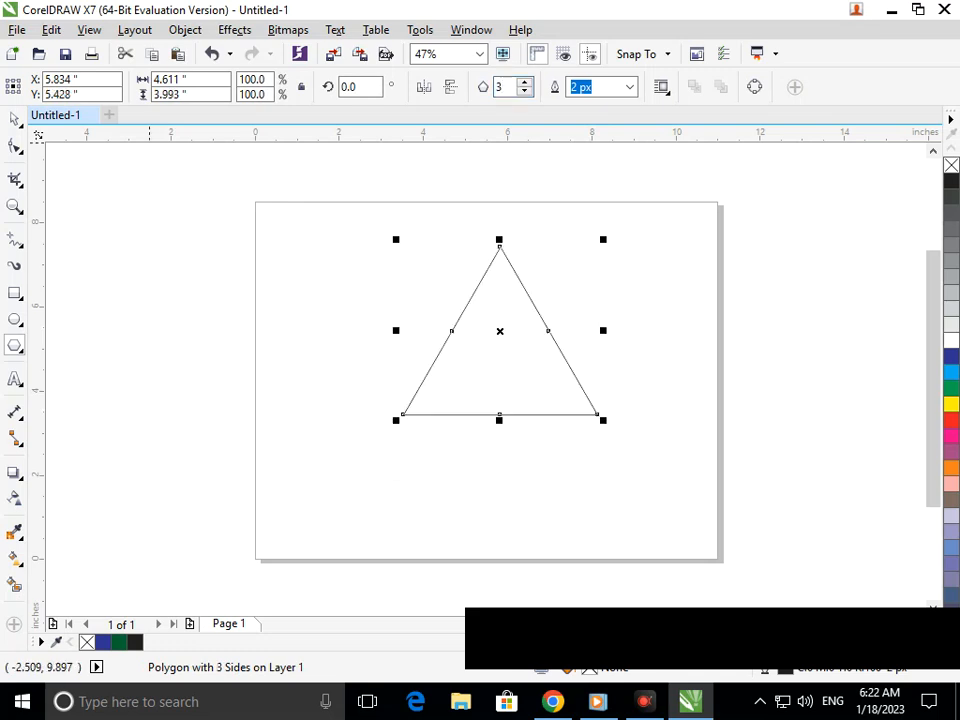
click(424, 87)
click(451, 87)
click(14, 119)
click(80, 233)
- Duplicate the inverted triangle straight above and adjust the vertical offset so the two triangles overlap
mouse_move(500, 303)
mouse_down()
mouse_move(500, 345)
mouse_move(500, 289)
mouse_up()
right_click(500, 289)
click(617, 433)
drag(508, 371, 505, 360)
click(635, 438)
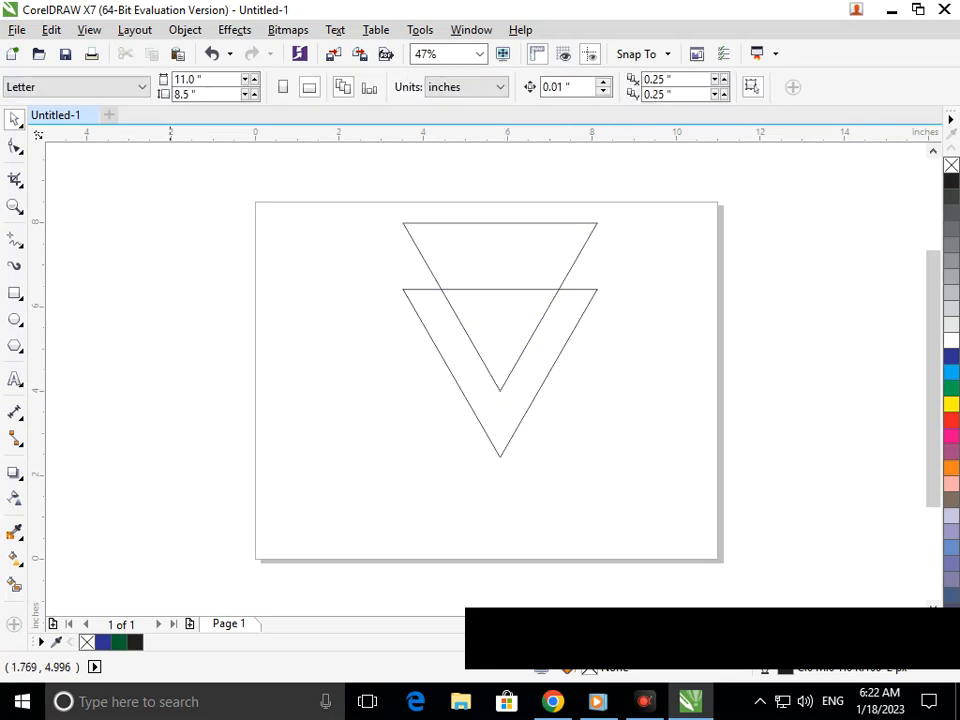
- Trim the lower triangle with the upper one and delete the upper triangle, leaving a V shape
drag(313, 170, 703, 502)
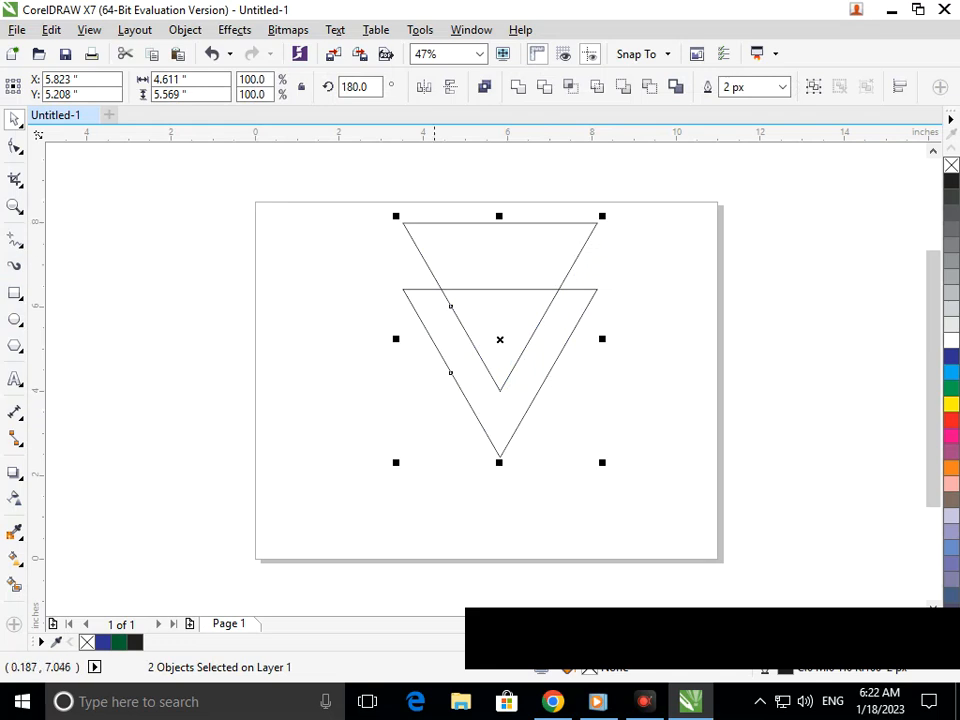
click(544, 87)
click(725, 237)
drag(553, 292, 805, 262)
key(Delete)
- Move the V shape slightly left and draw a rectangle about 0.96 × 4.09 inches down from its left arm's top end
drag(500, 455, 472, 458)
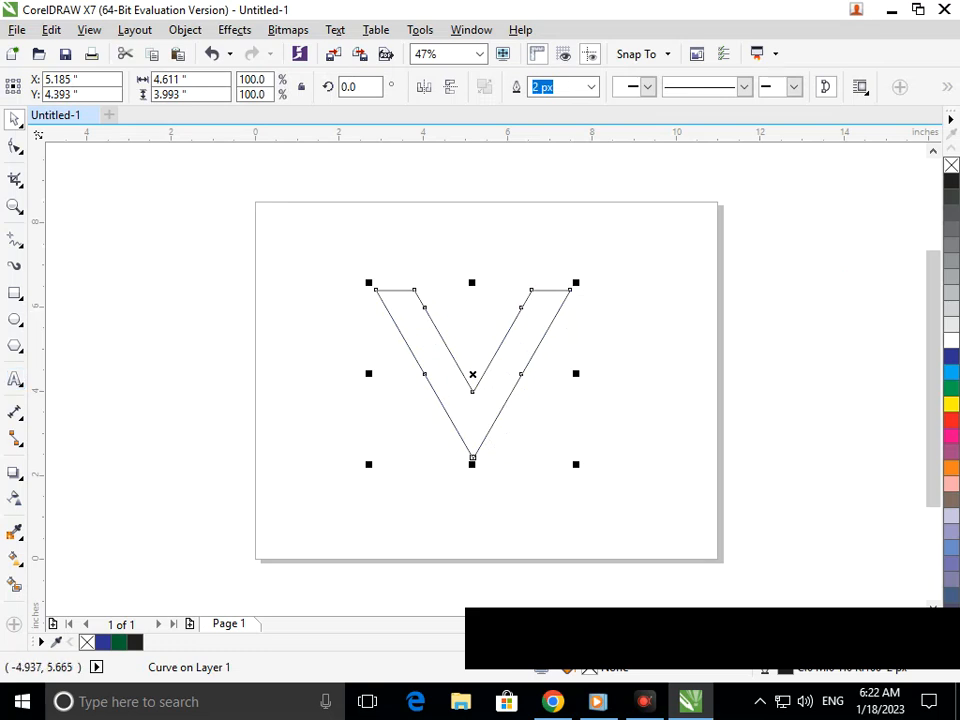
click(15, 292)
drag(376, 290, 416, 462)
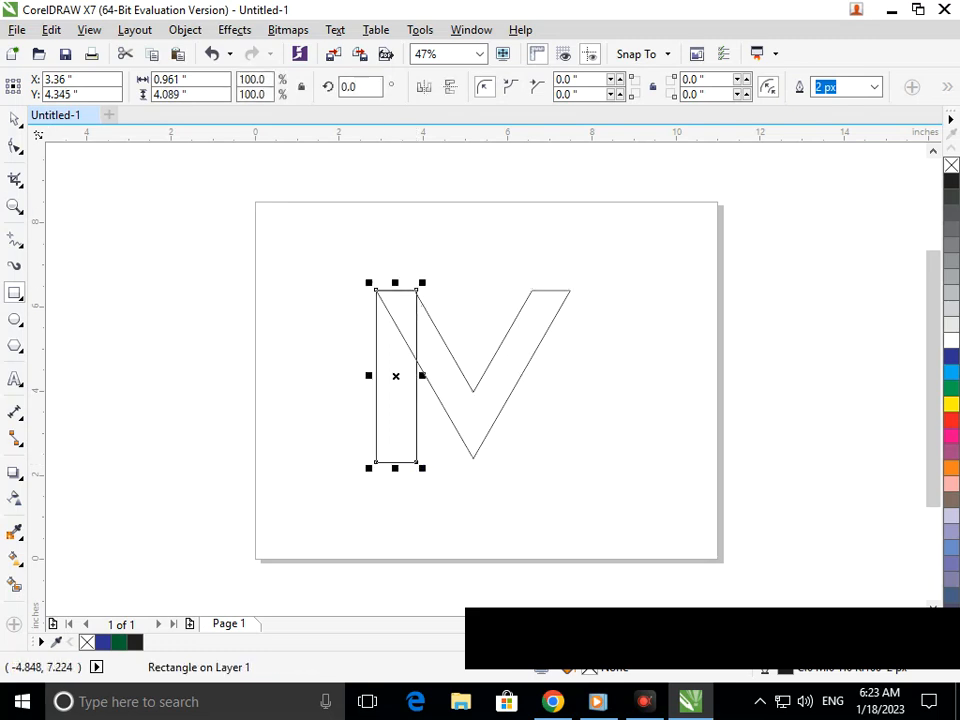
click(14, 120)
click(75, 242)
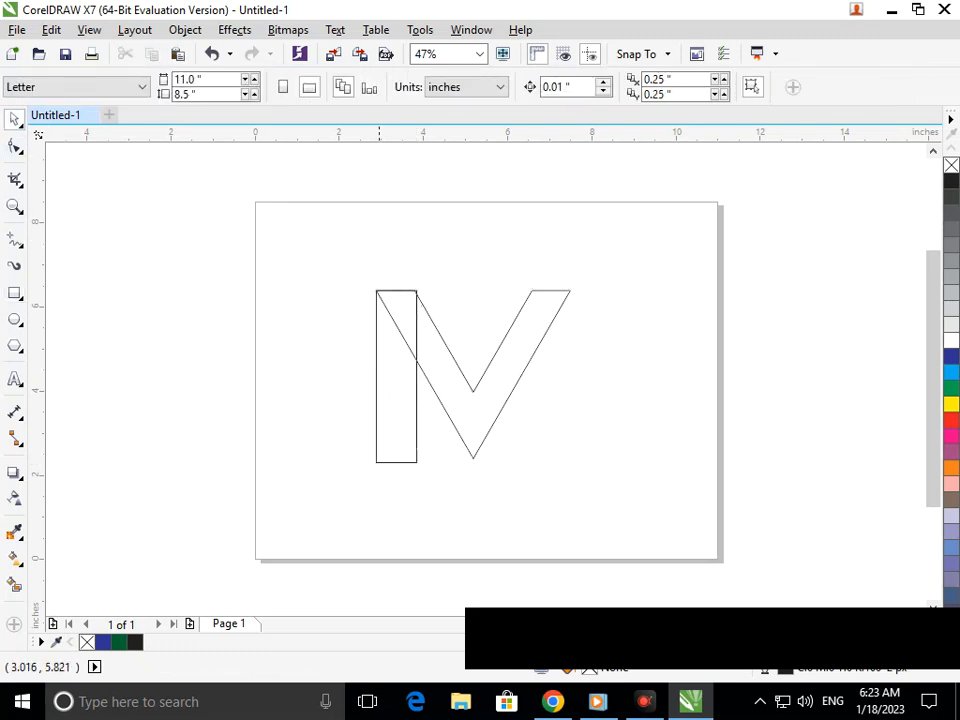
- Duplicate the vertical rectangle under the V's right arm to form the second leg of the M
drag(396, 291, 550, 290)
right_click(550, 290)
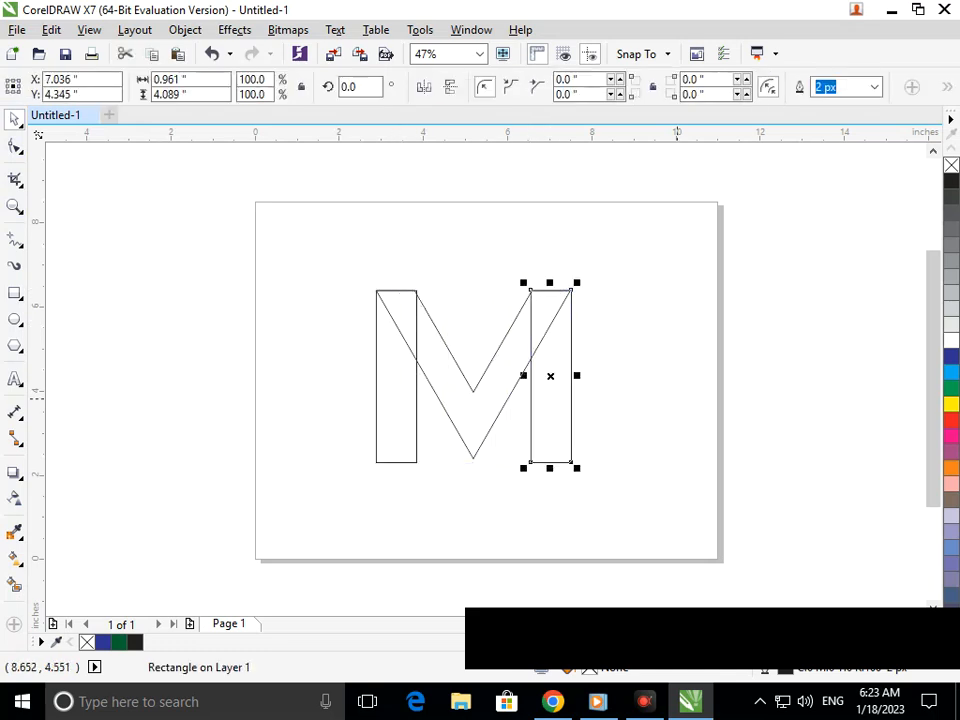
click(633, 396)
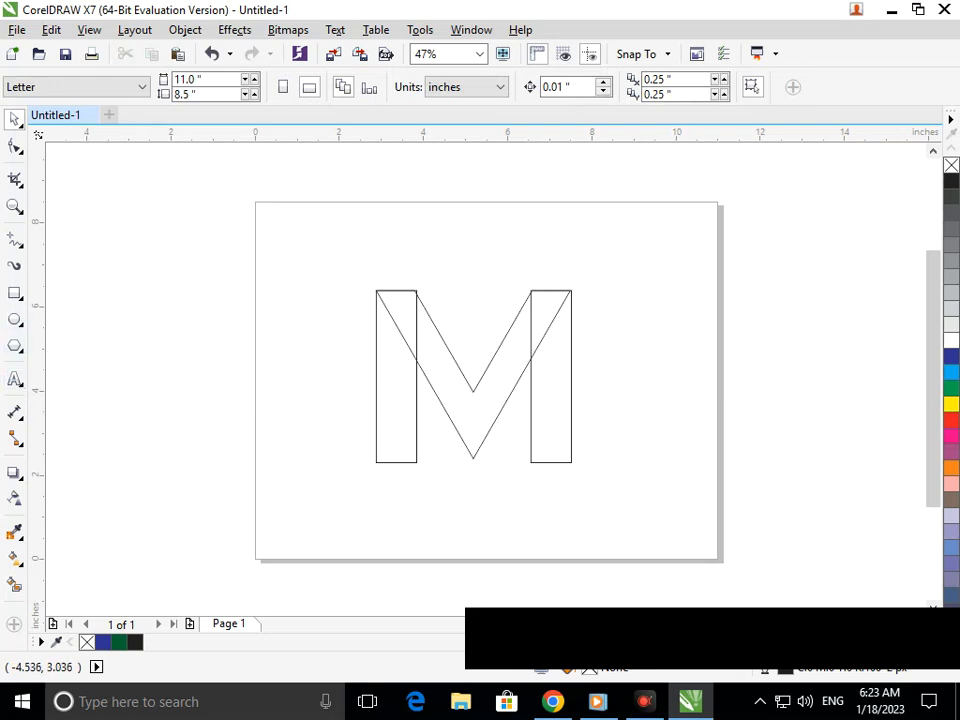
- Draw a closed four-node Pen shape along the V's right arm, from its bottom point to a tip above the right leg
click(15, 241)
click(70, 300)
click(472, 458)
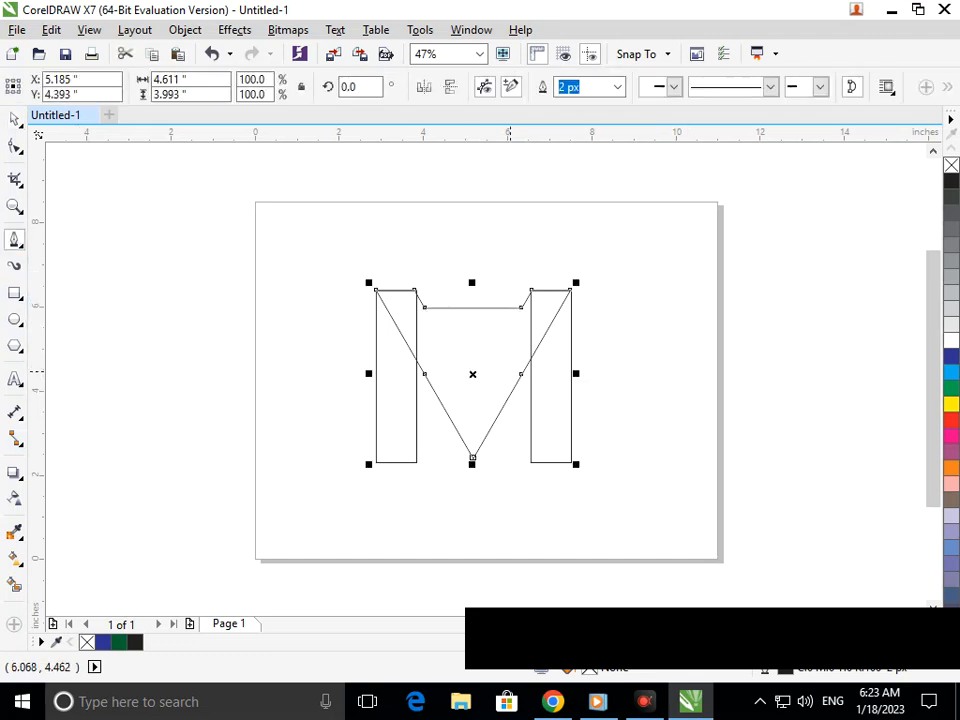
key(ctrl+z)
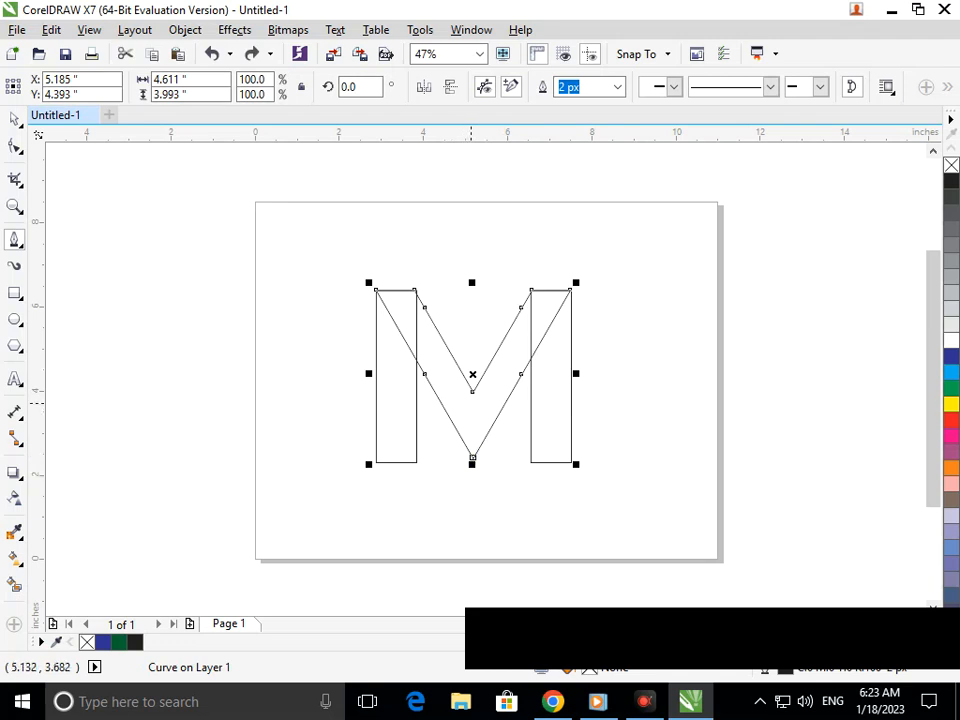
key(Escape)
drag(466, 399, 566, 237)
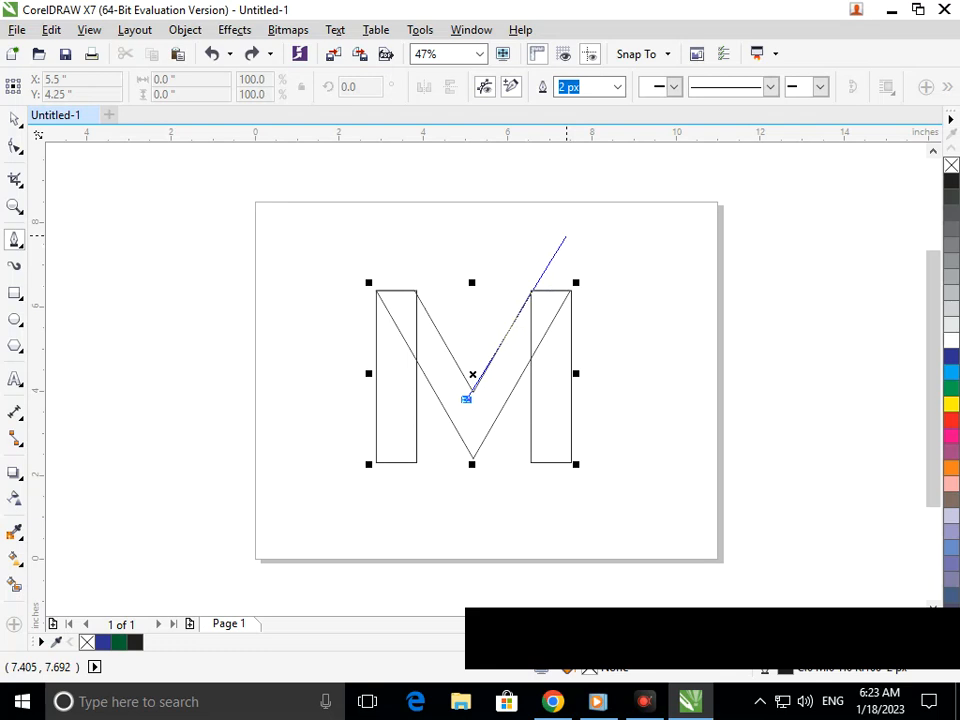
click(566, 237)
click(570, 290)
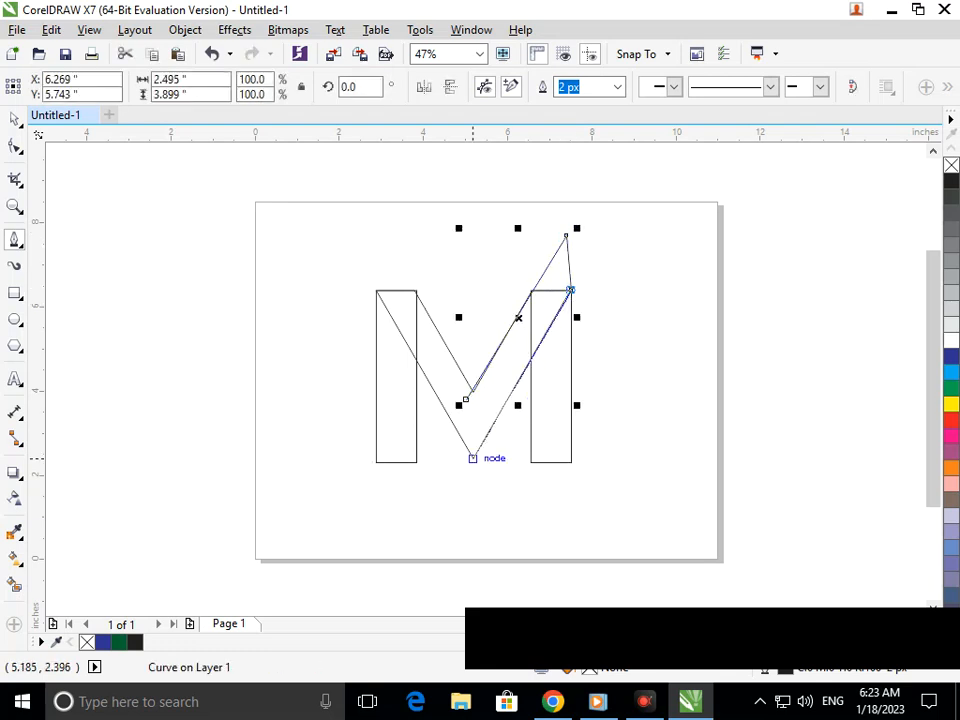
click(472, 458)
click(466, 399)
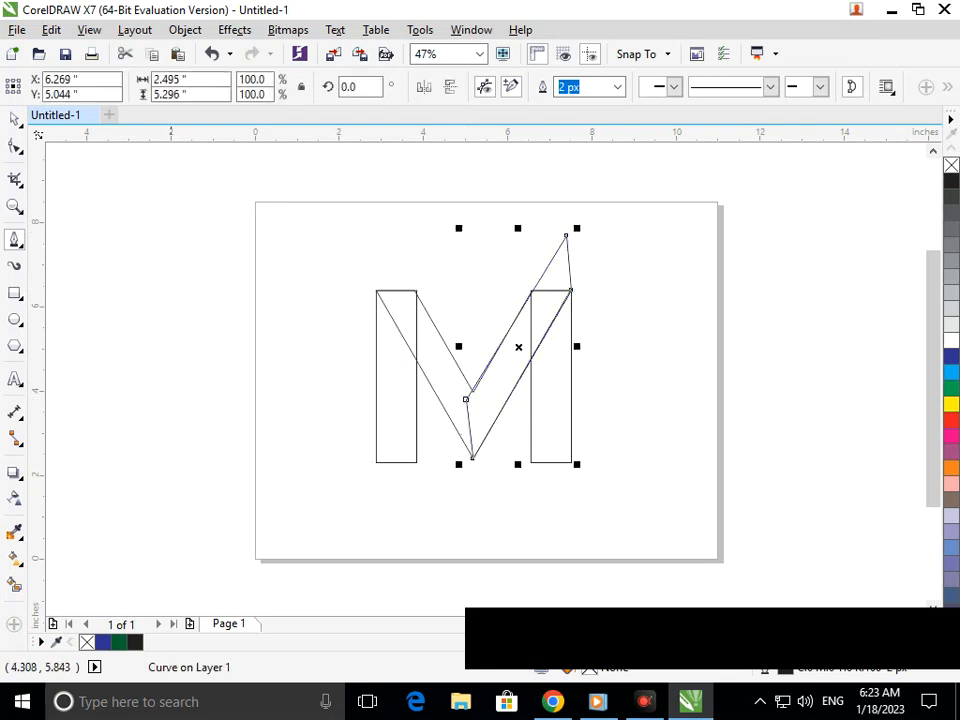
- Convert the upper edge of the Pen shape to a curve and bow it outward to the upper left
click(15, 147)
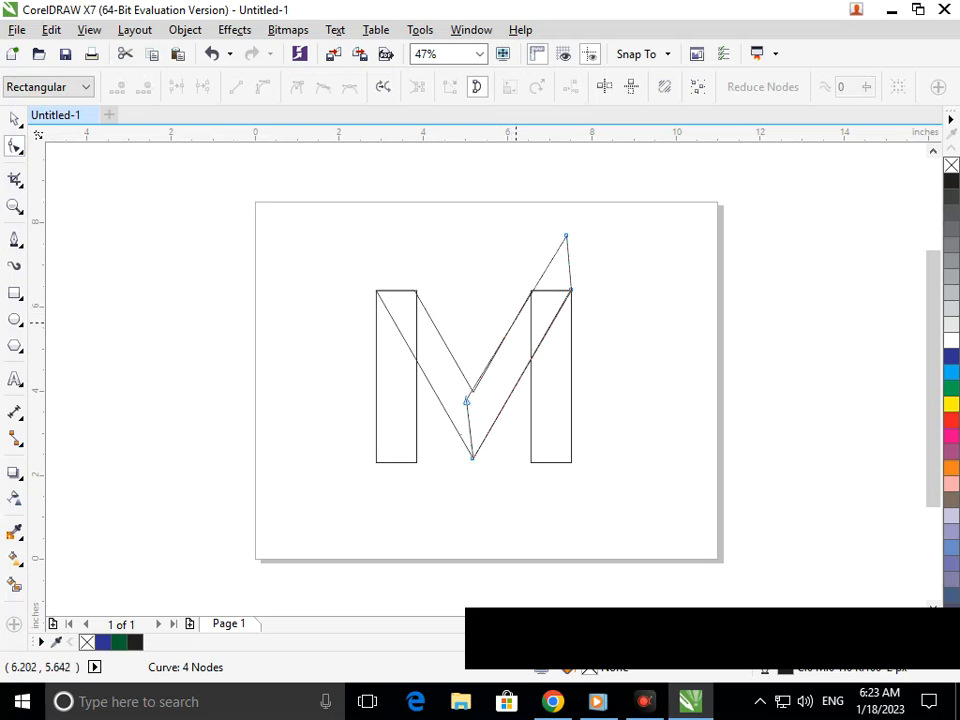
click(512, 322)
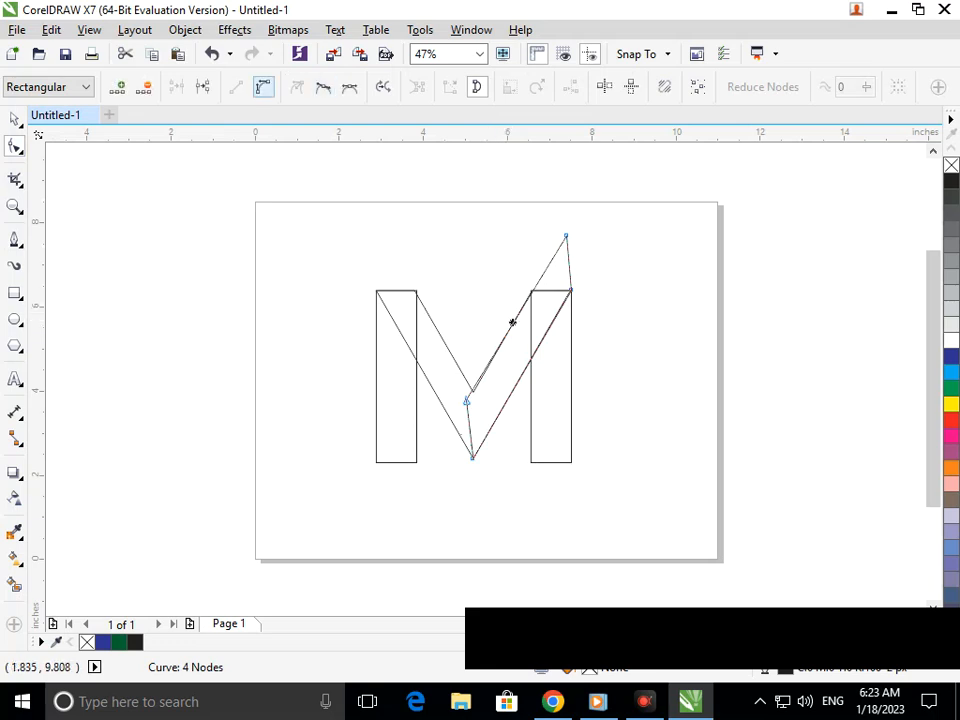
click(262, 87)
drag(499, 347, 460, 325)
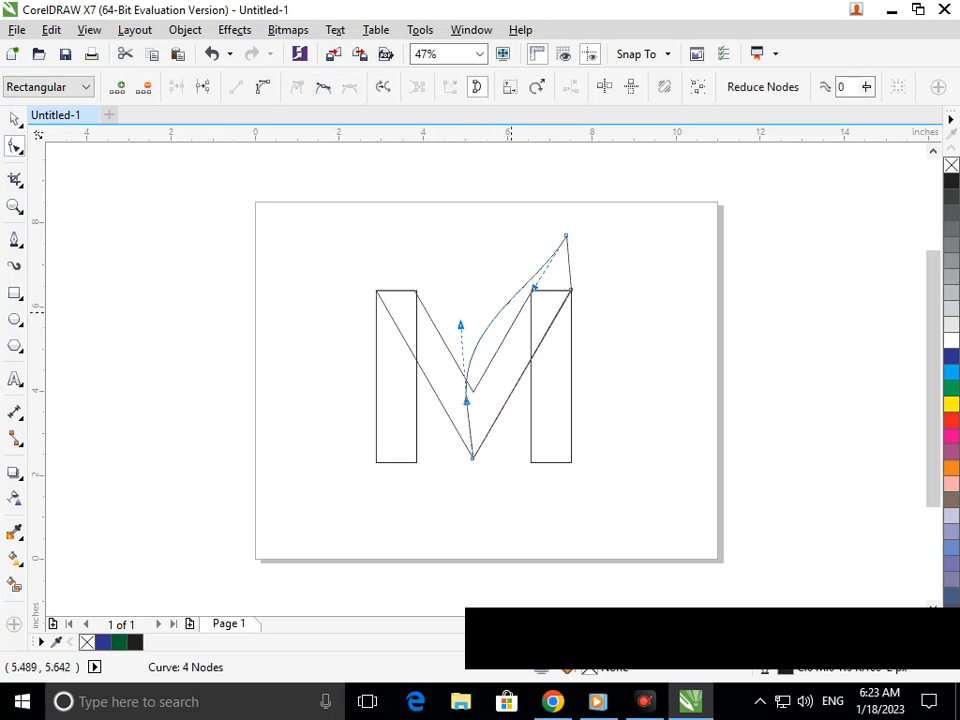
drag(535, 289, 527, 283)
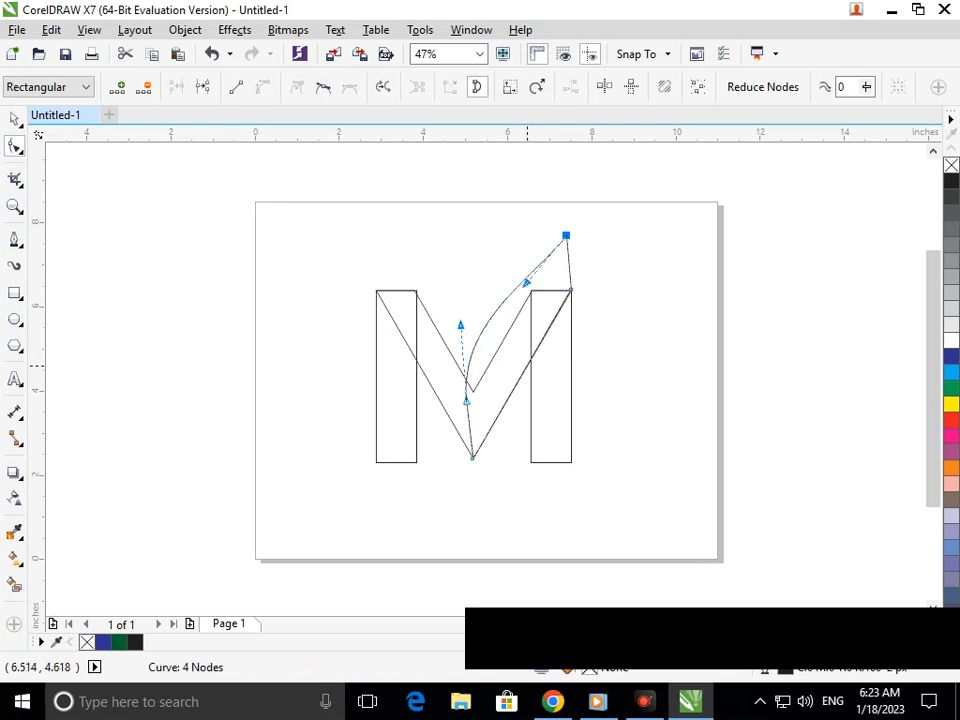
- Convert the lower edge of the Pen shape to a curve and bend it inward between the V's point and the right leg's corner
click(525, 368)
click(525, 368)
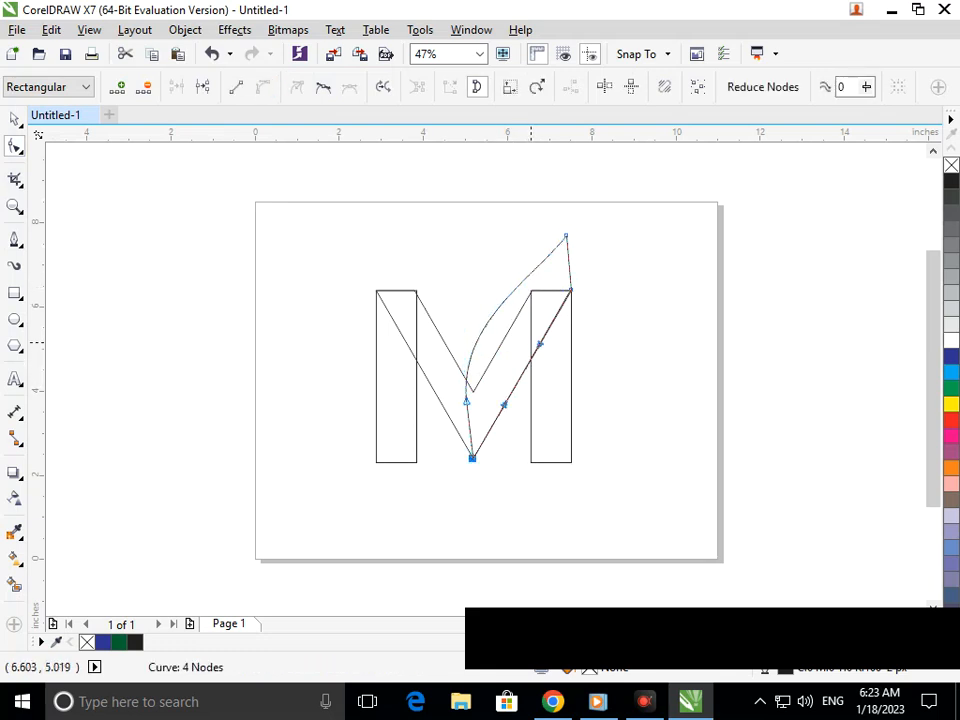
drag(538, 343, 497, 307)
drag(505, 406, 492, 410)
drag(500, 306, 509, 323)
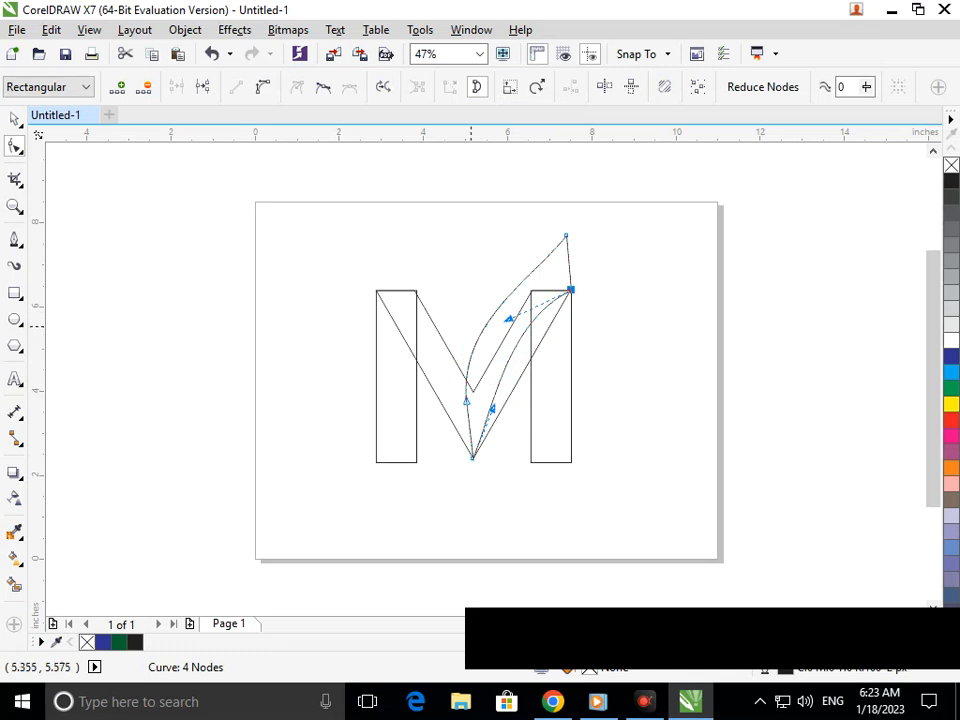
- Lower the swoosh's top tip closer to the right leg and reshape its upper curve to match
drag(566, 236, 567, 263)
drag(530, 309, 513, 302)
drag(461, 325, 477, 324)
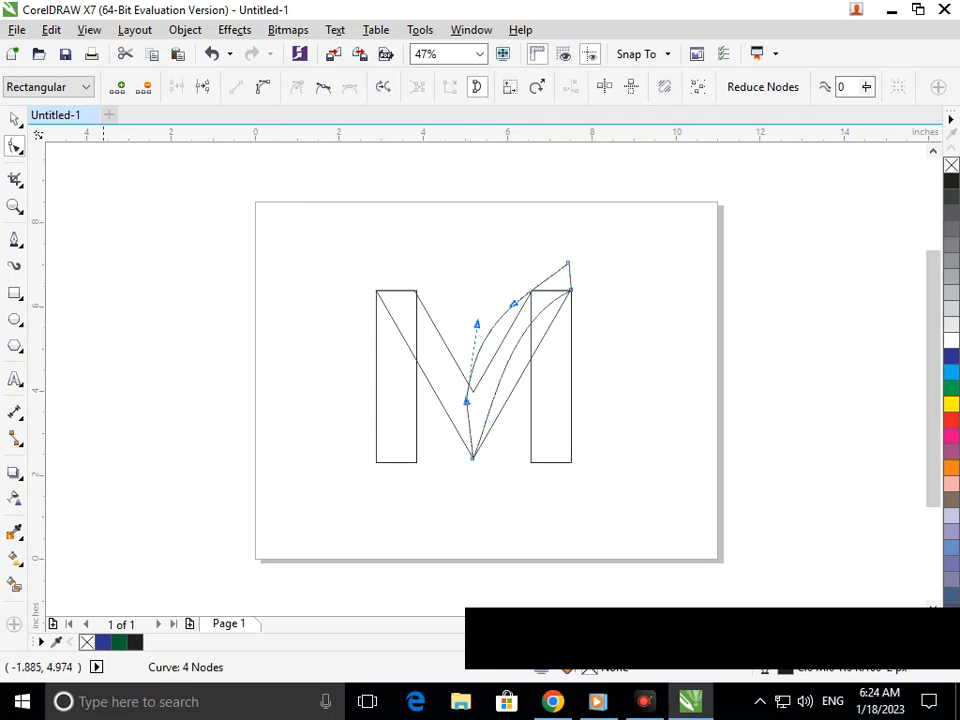
click(14, 119)
click(105, 334)
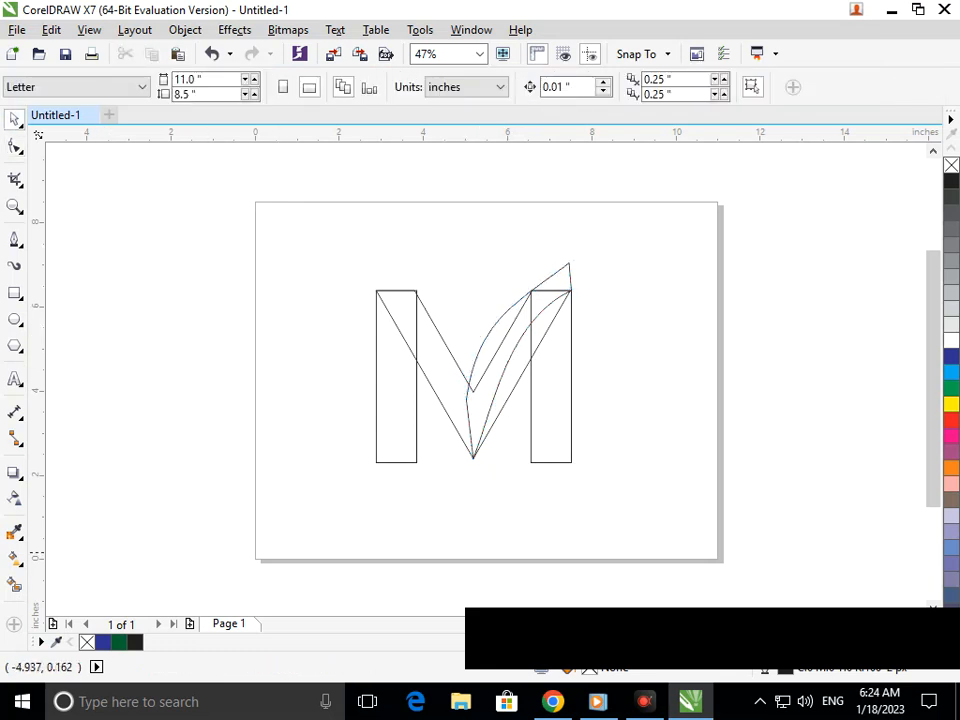
- Smart-fill the left leg dark green, and the triangle above it and the left diagonal blue
click(14, 585)
click(395, 410)
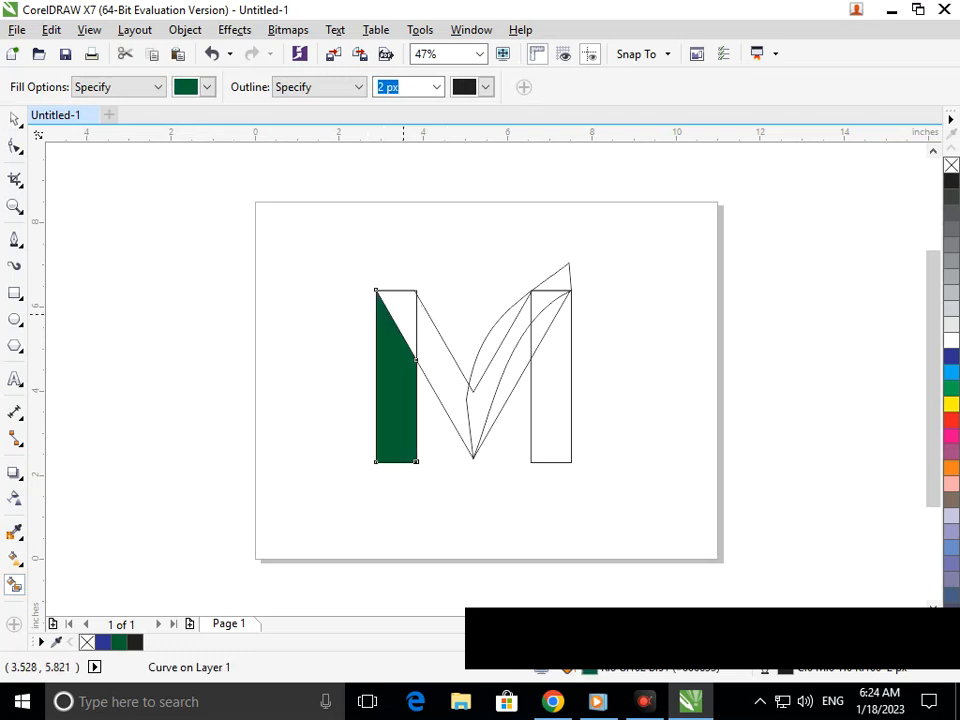
drag(951, 356, 386, 313)
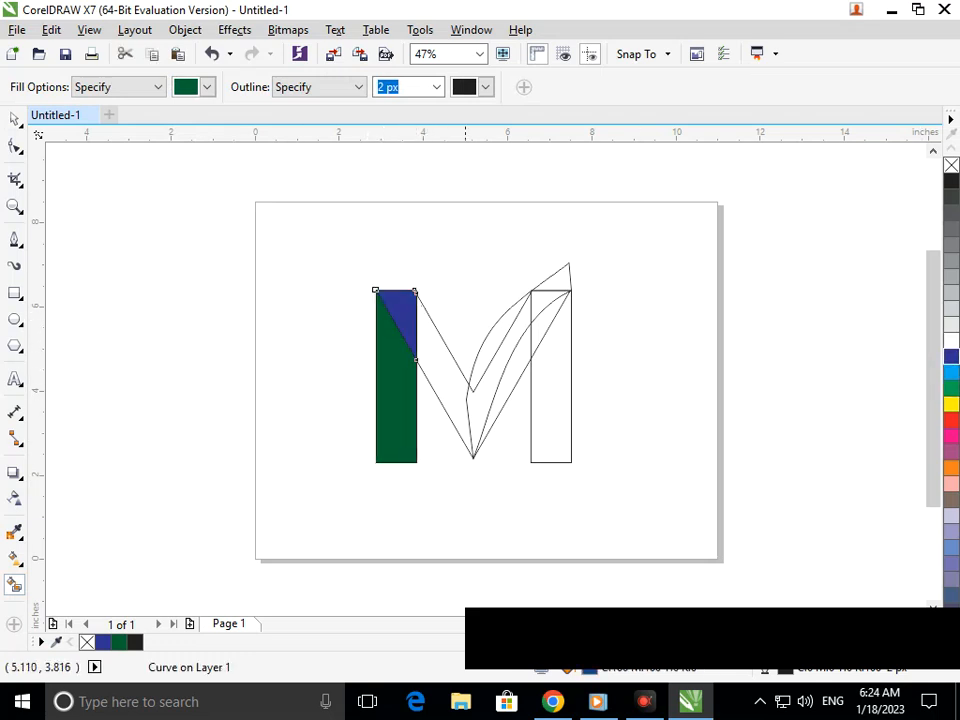
click(449, 390)
drag(951, 356, 474, 418)
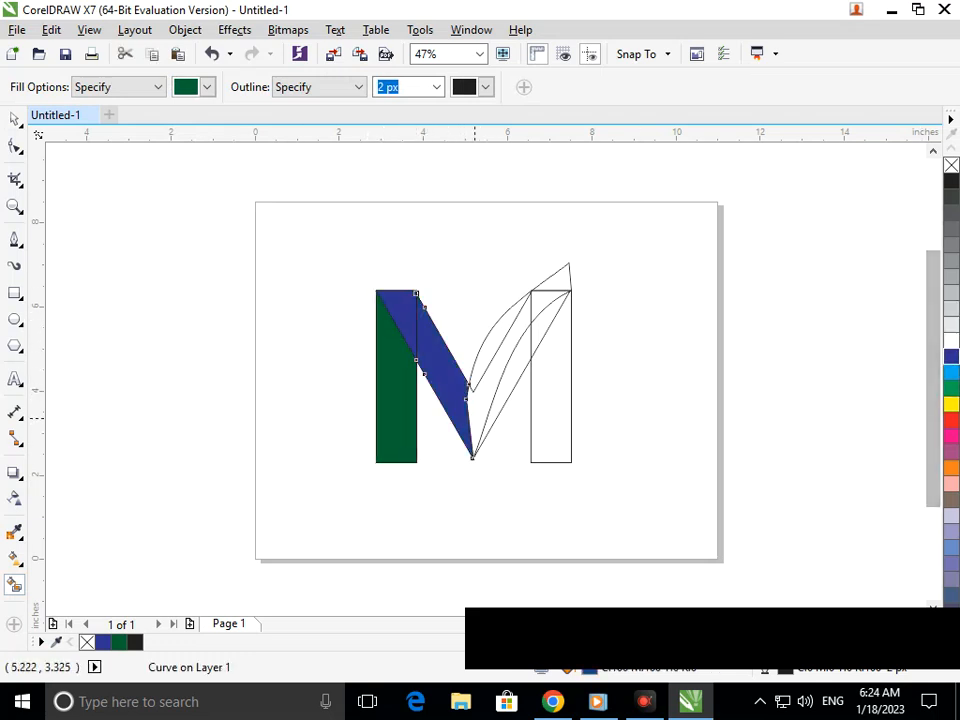
- Smart-fill all regions of the curved right arm blue, from the V's bottom point up to the tip
click(479, 413)
click(951, 356)
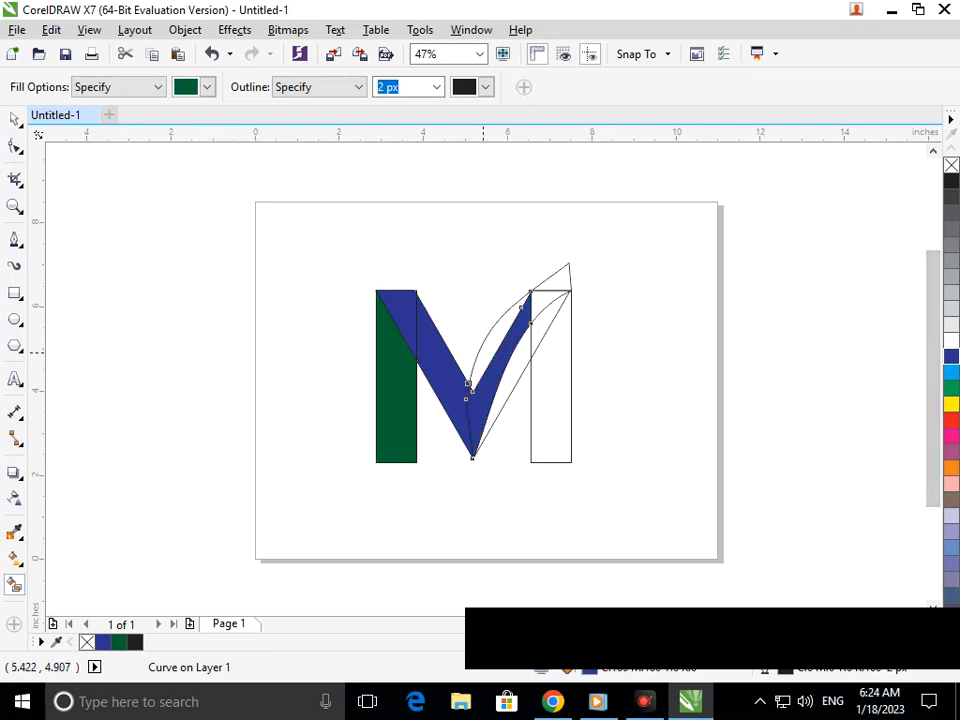
click(485, 355)
click(951, 356)
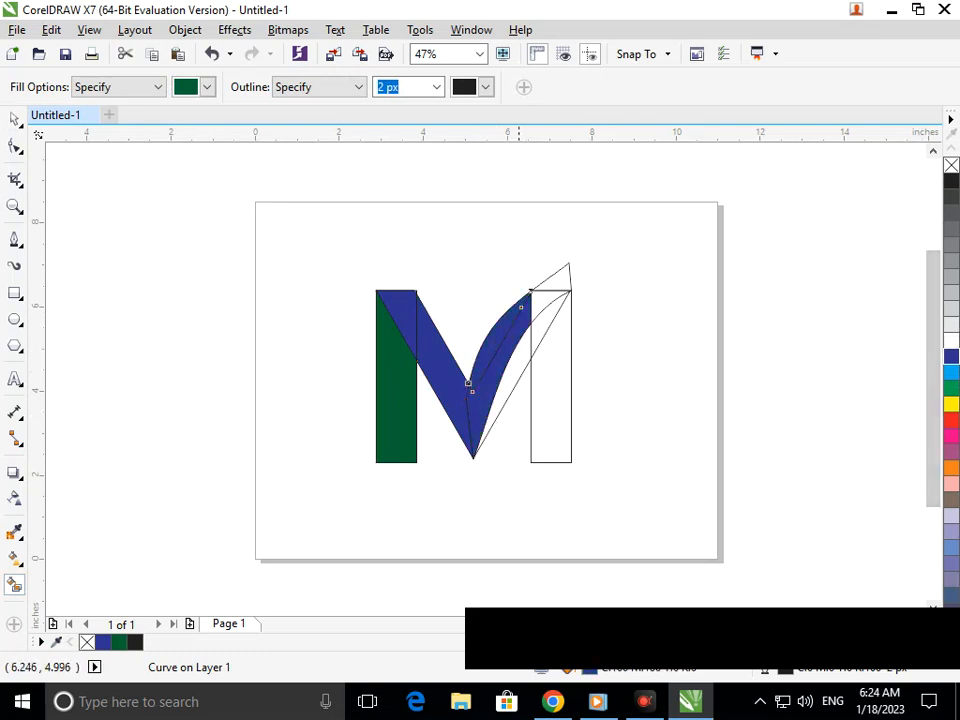
click(542, 303)
click(951, 356)
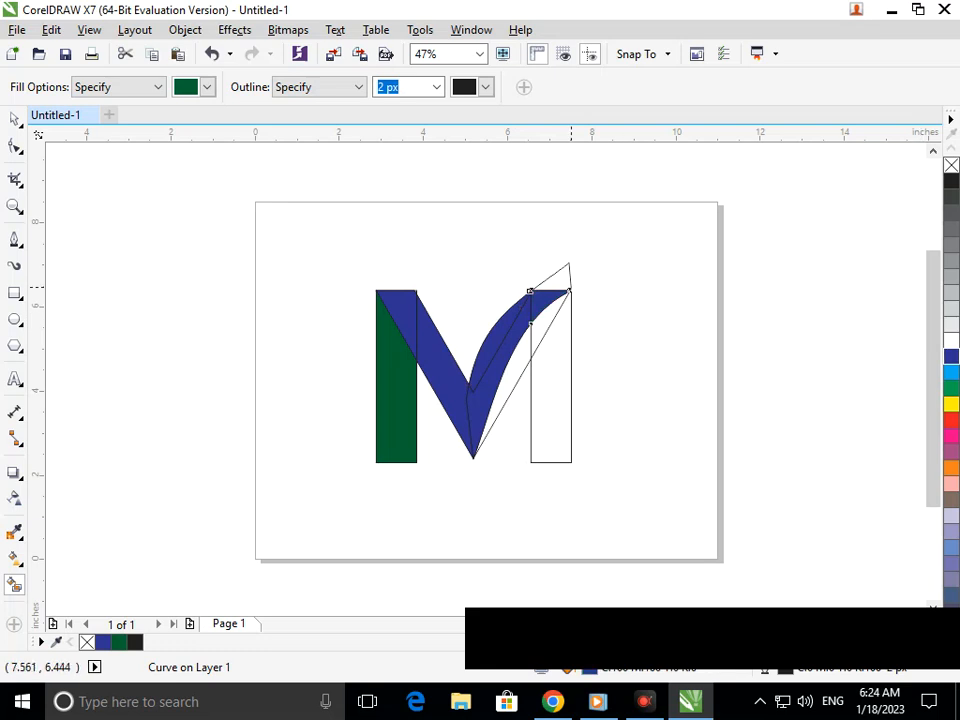
click(560, 279)
click(951, 356)
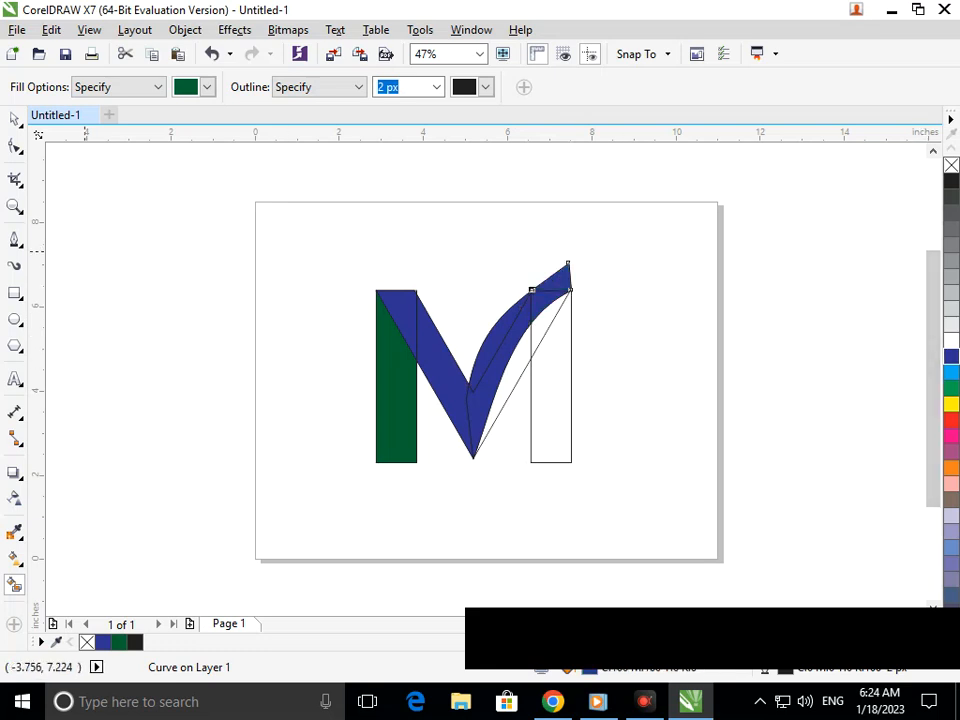
- Fill the right leg rectangle with green
click(14, 119)
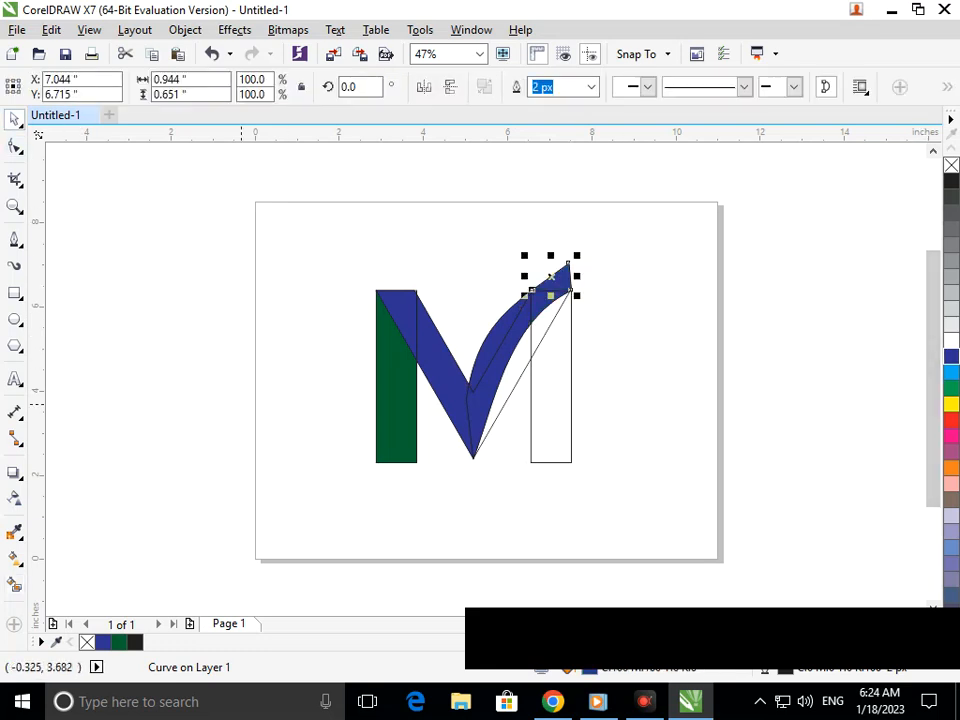
click(290, 392)
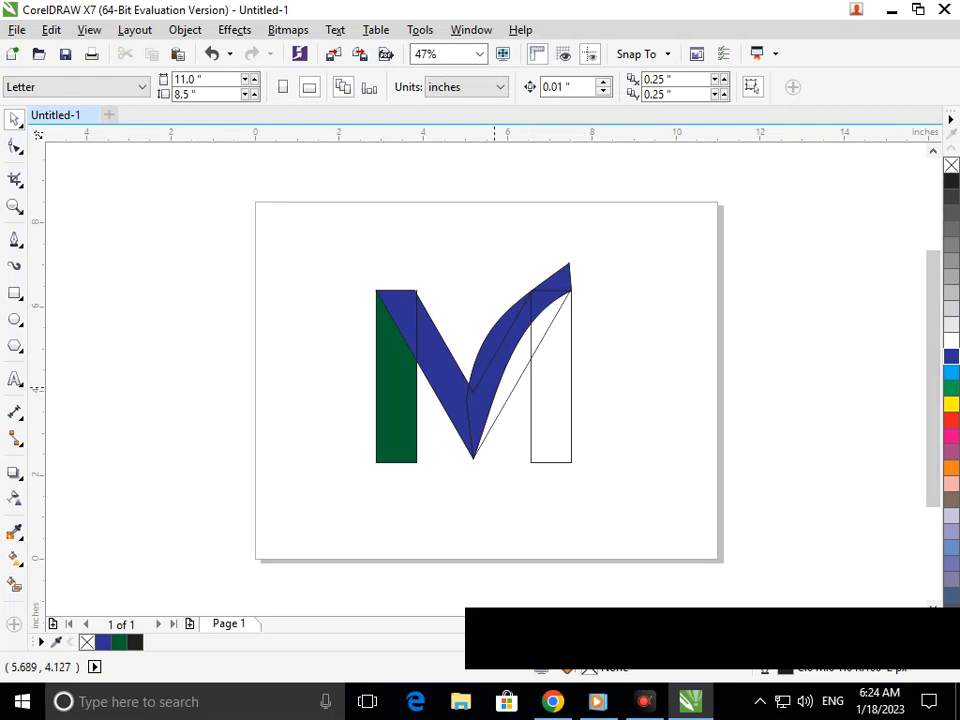
click(531, 295)
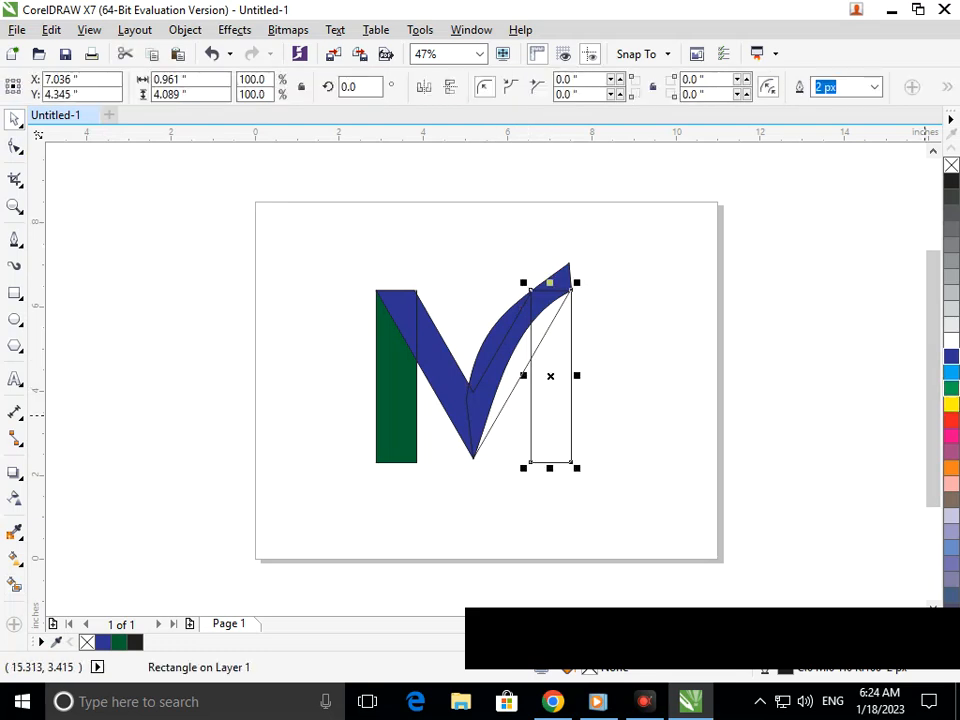
click(951, 389)
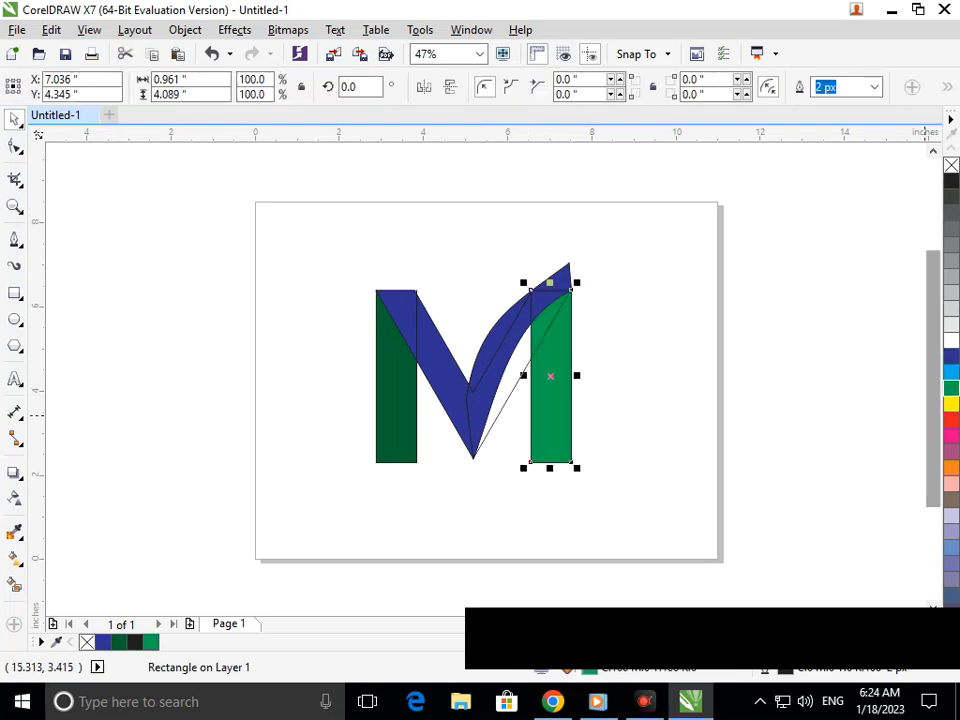
- Delete the leftover unfilled V outline between the curved arm and the right leg
click(659, 405)
click(506, 400)
key(Delete)
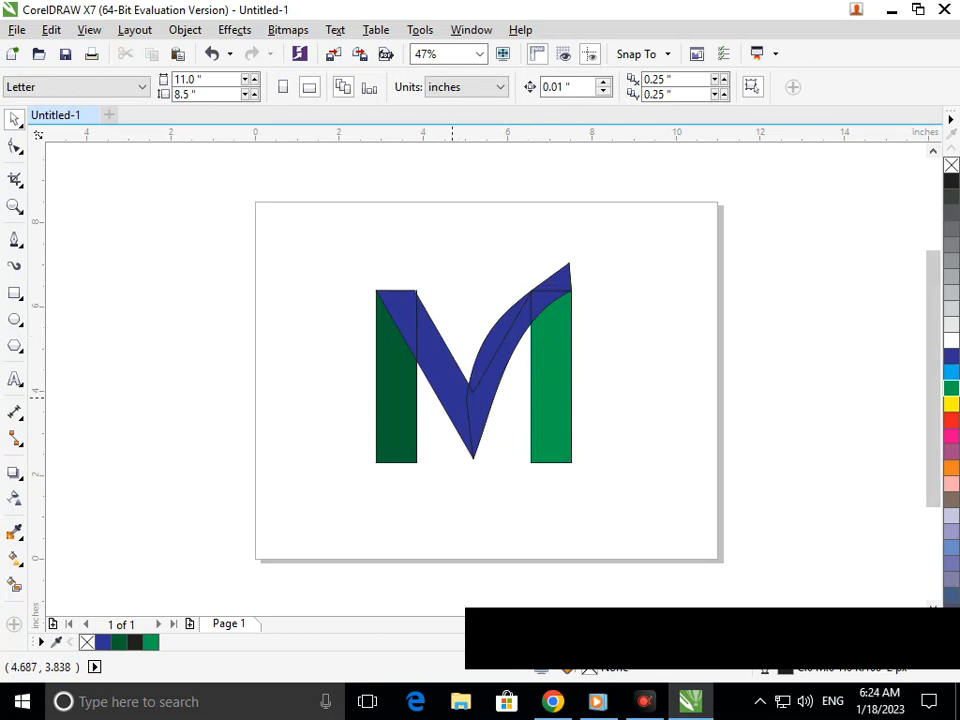
click(452, 415)
click(410, 490)
mouse_move(379, 509)
mouse_down()
mouse_move(571, 359)
mouse_move(589, 236)
mouse_move(575, 241)
mouse_up()
click(405, 351)
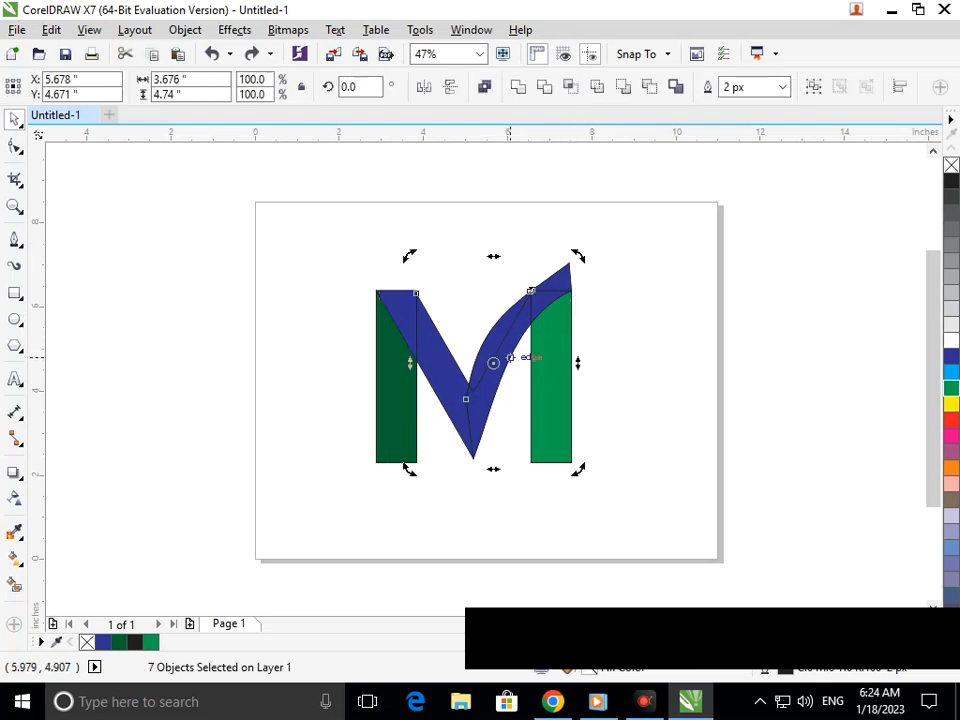
click(453, 492)
- Weld the left diagonal, the triangle above the left leg and the blue curved-arm pieces into one shape
click(406, 305)
click(445, 376)
shift+click(477, 396)
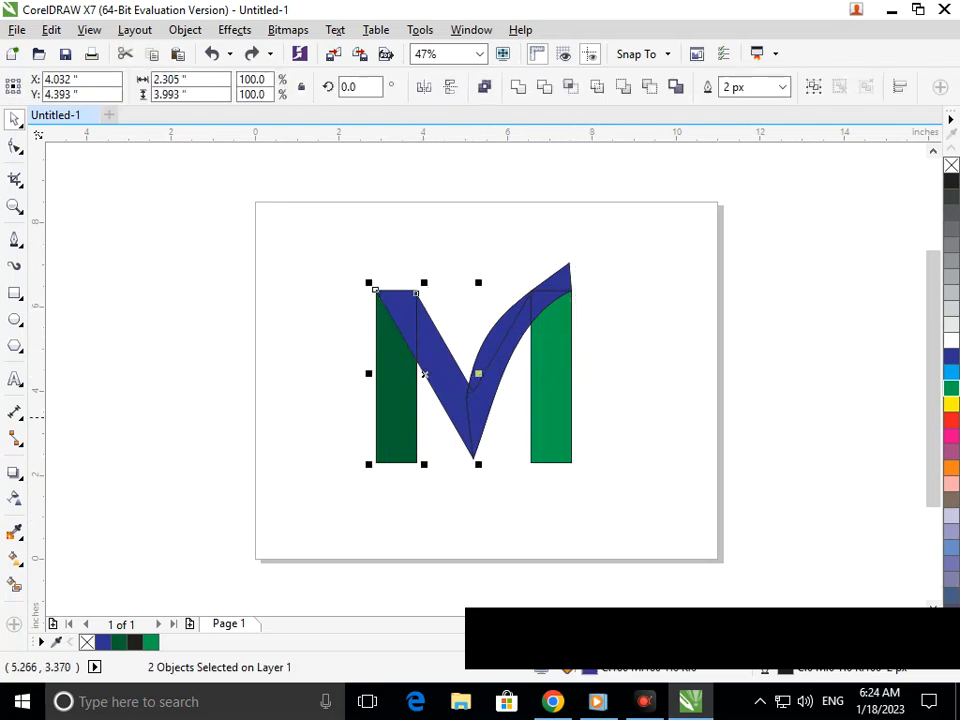
shift+click(480, 389)
shift+click(531, 308)
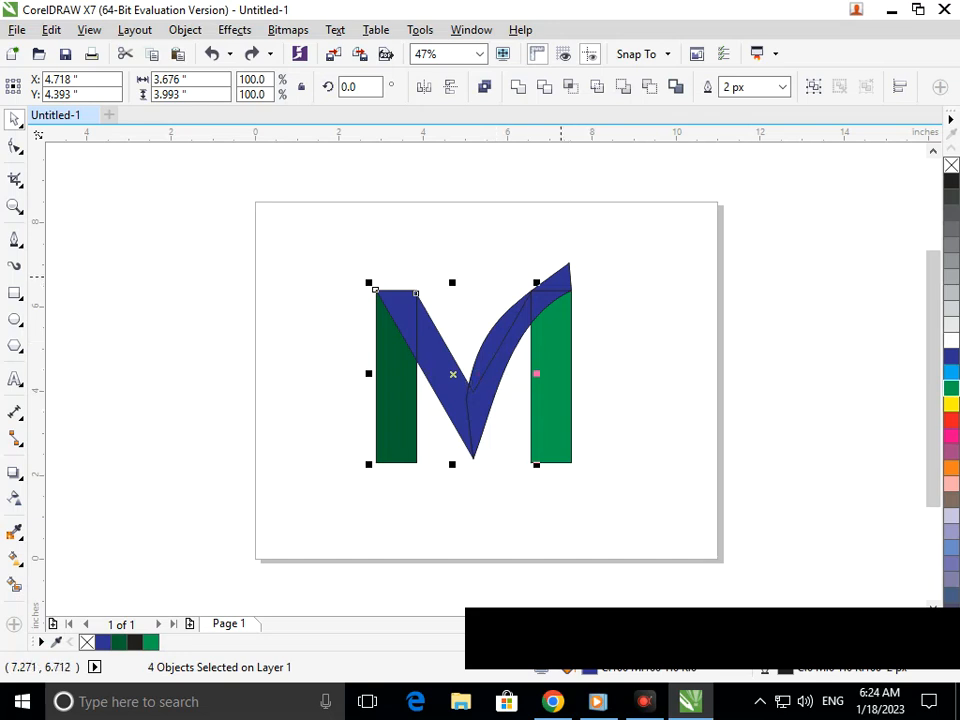
shift+click(561, 277)
click(518, 87)
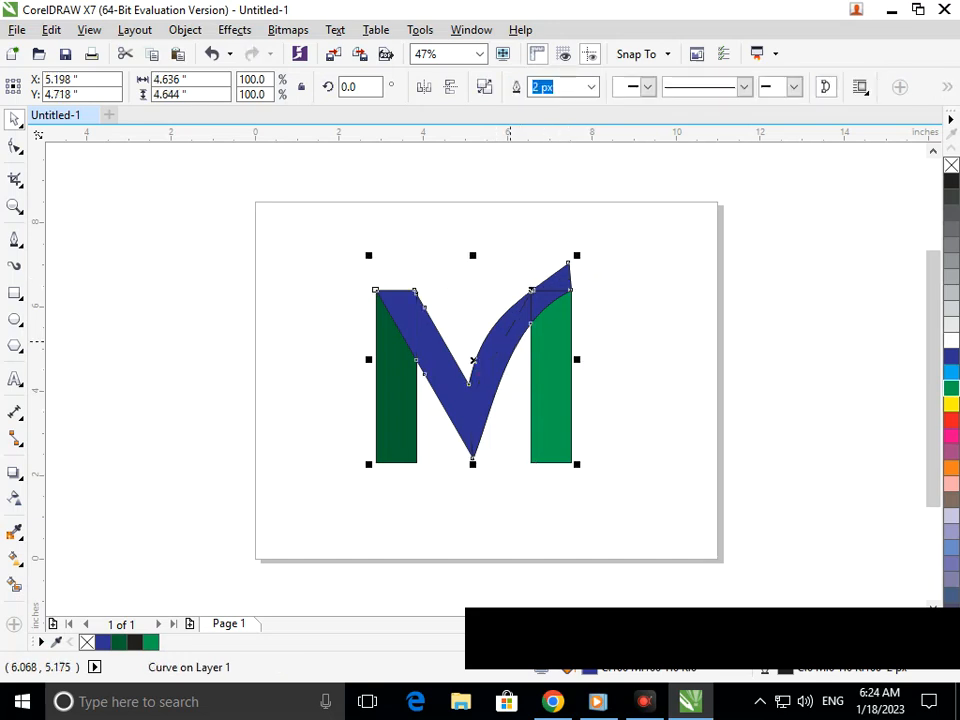
- Weld the remaining blue piece above the right leg to the V-shaped stroke
drag(436, 361, 351, 352)
key(ctrl+z)
shift+click(531, 291)
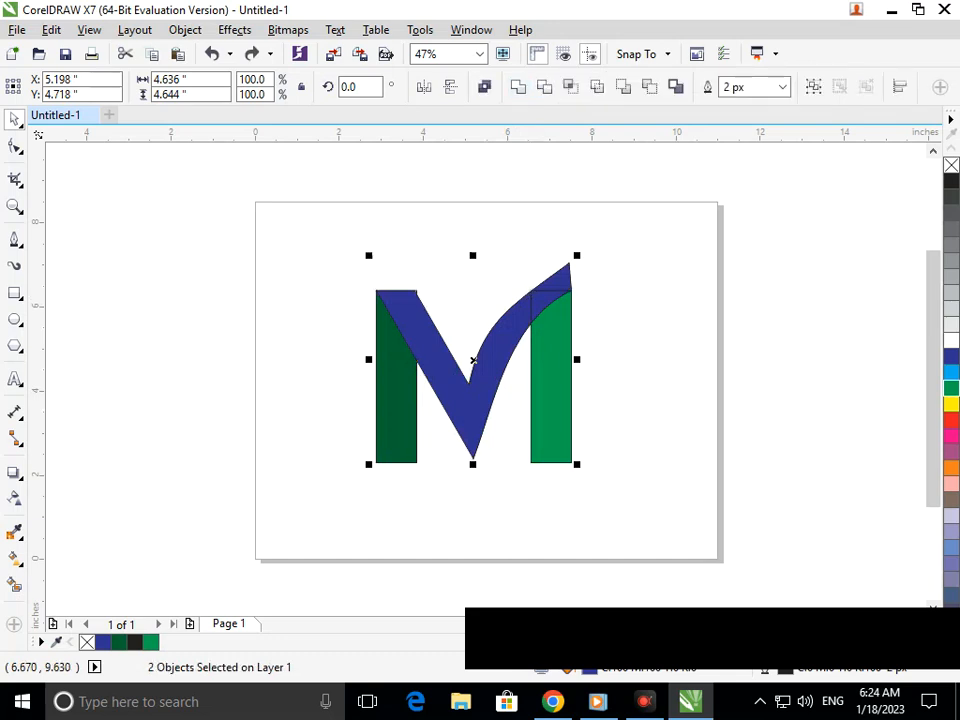
click(518, 87)
- Duplicate the welded blue V stroke slightly up and to the left of the original
click(651, 356)
click(500, 351)
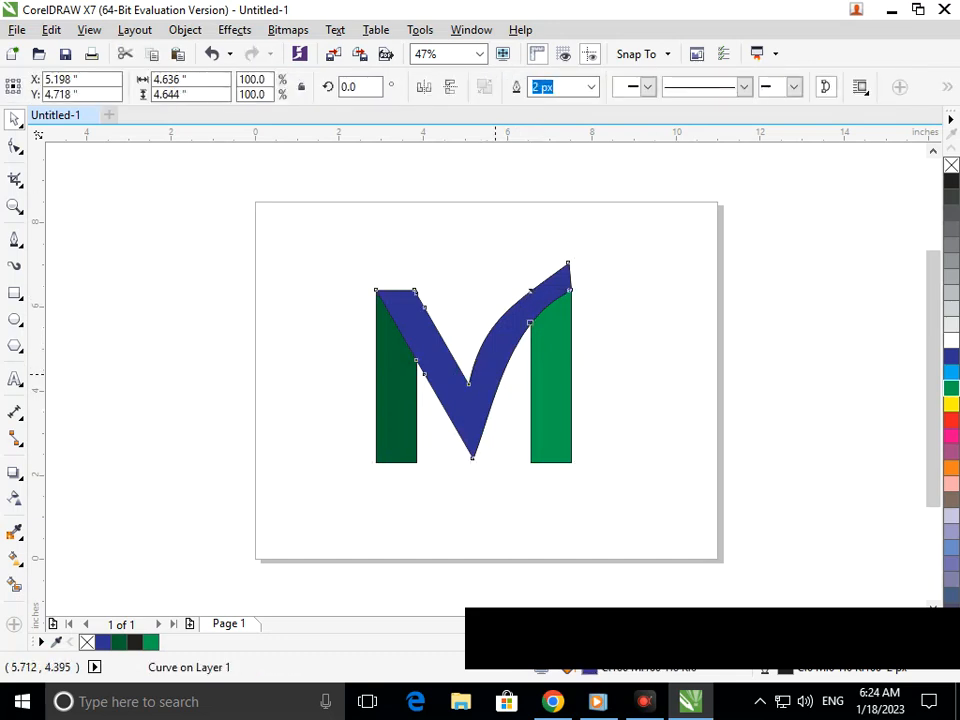
drag(497, 375, 487, 362)
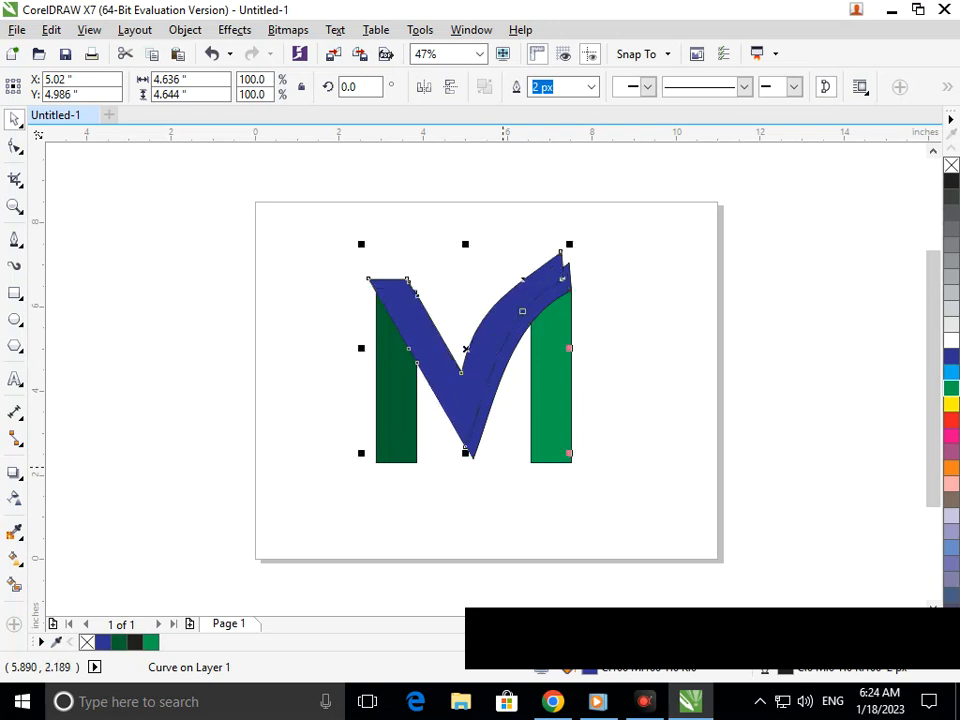
click(505, 509)
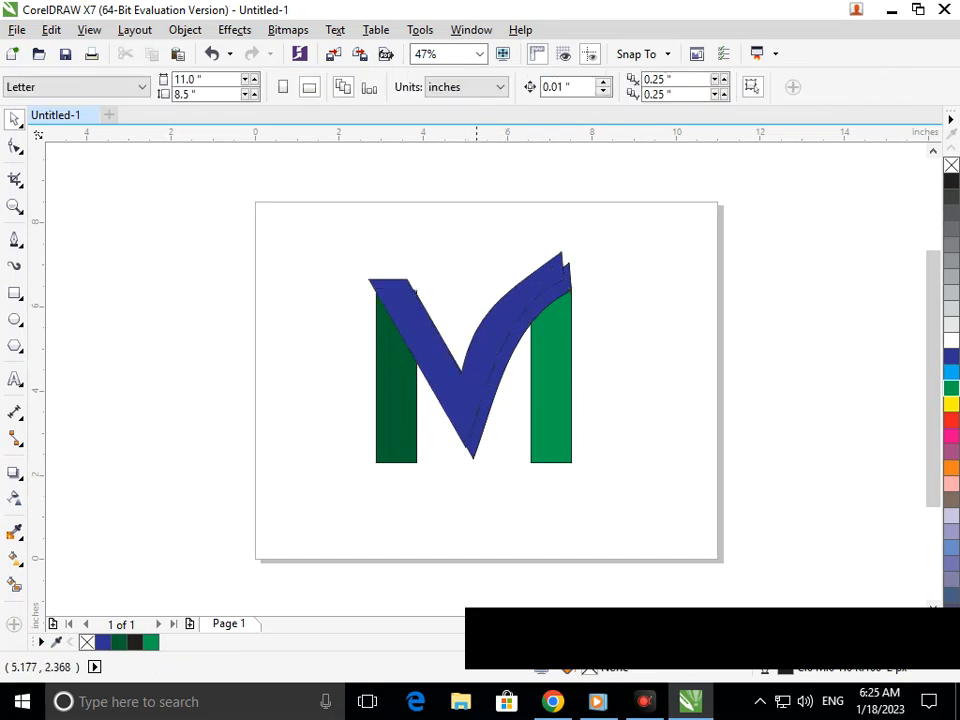
- Try to align the copy's upper-left nodes with the left leg and delete the nodes around its tip
click(15, 146)
click(525, 273)
drag(410, 280, 418, 294)
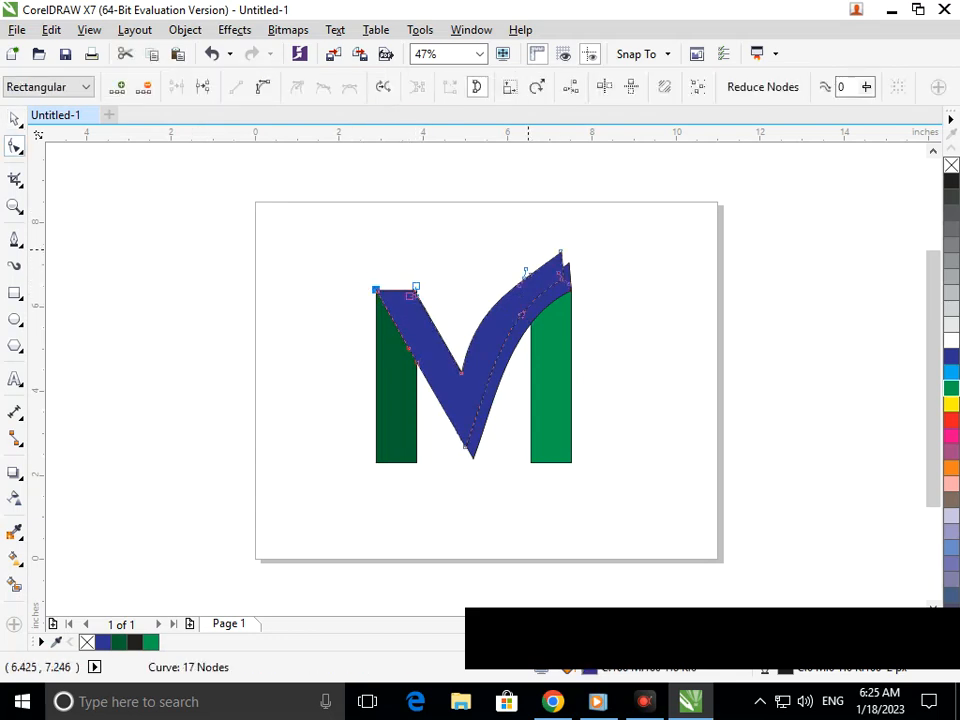
key(Delete)
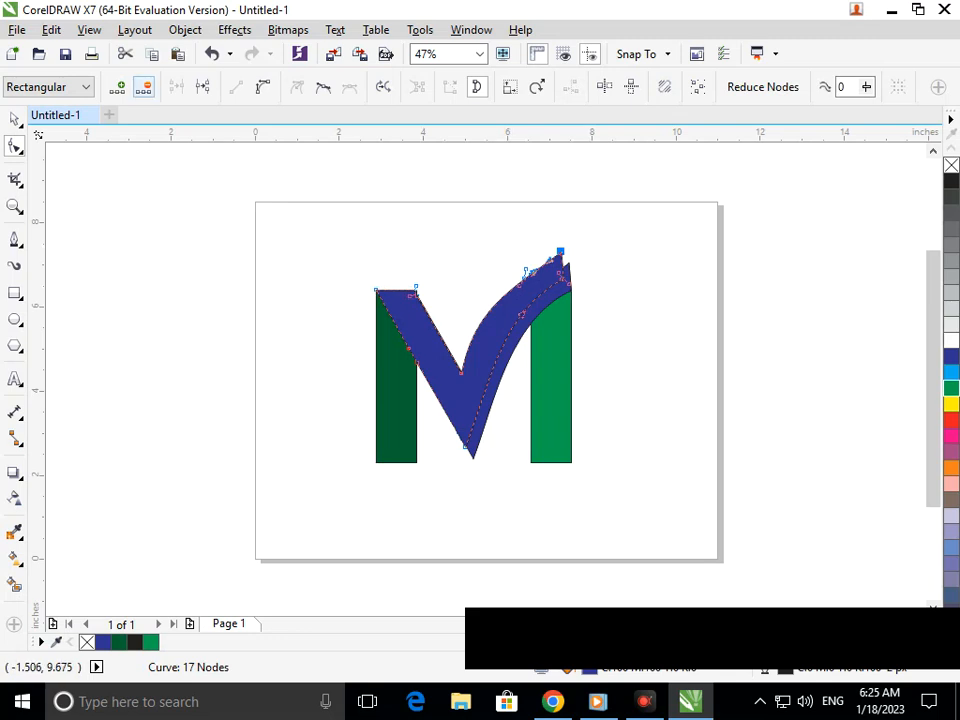
drag(495, 242, 670, 298)
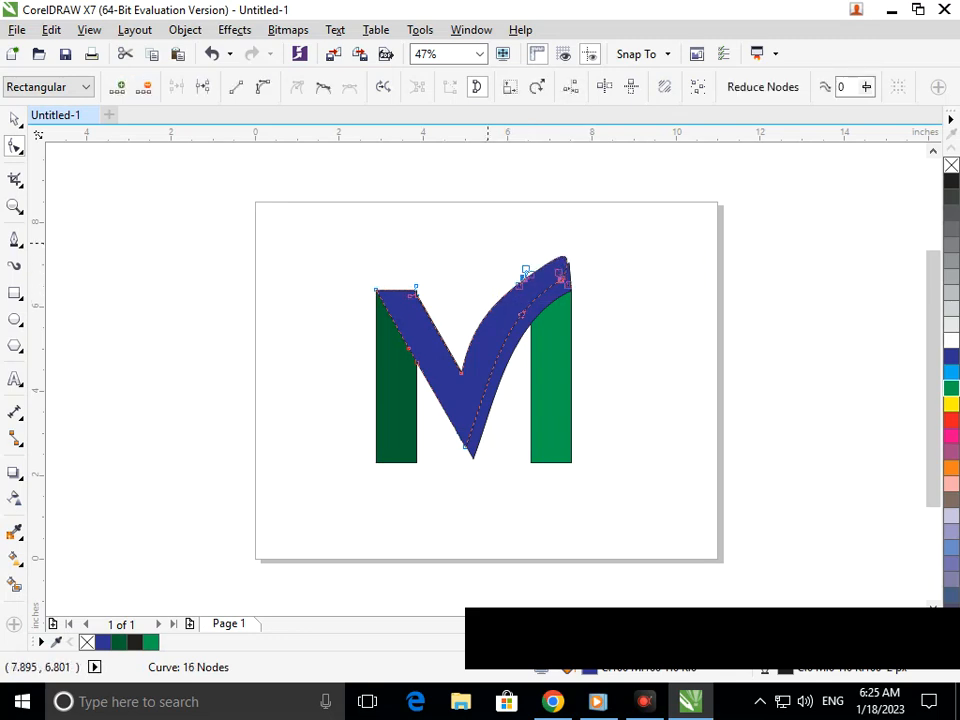
key(Delete)
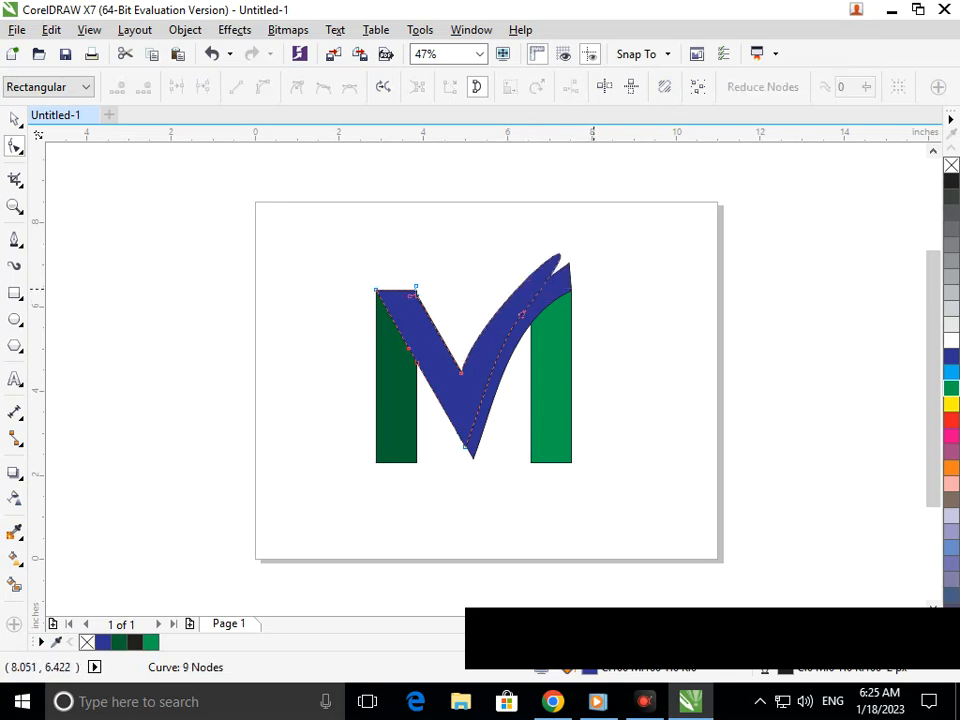
key(ctrl+z)
key(ctrl+z)
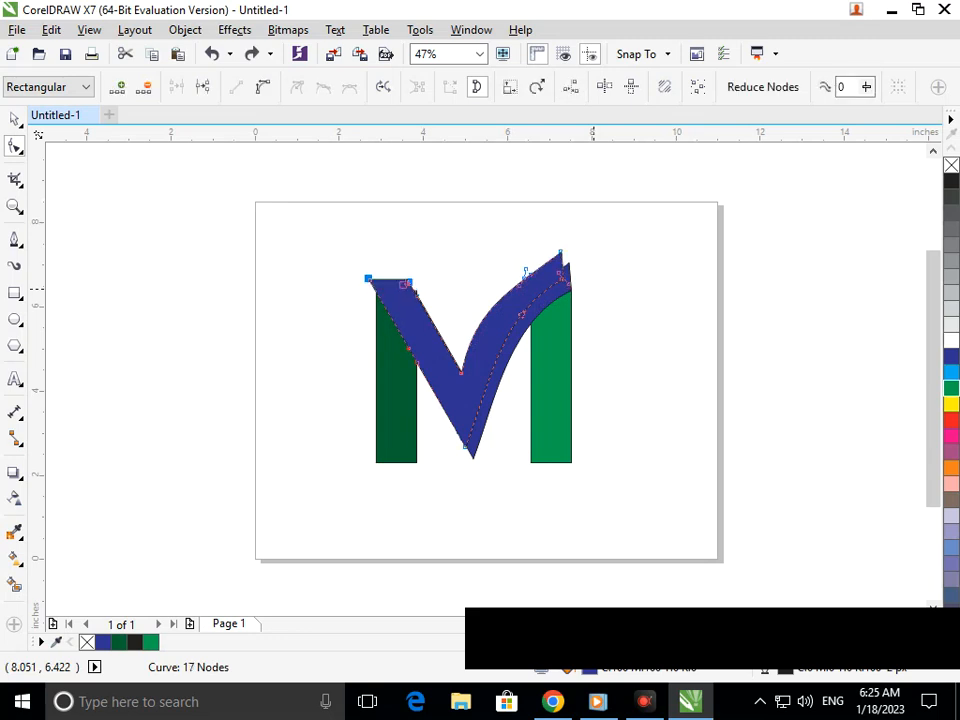
key(ctrl+z)
key(ctrl+z)
- Move the copy's tip node onto the original swoosh tip and adjust the node on its upper edge
drag(560, 252, 525, 274)
scroll(525, 274, up, 4)
drag(479, 315, 486, 332)
scroll(486, 332, down, 4)
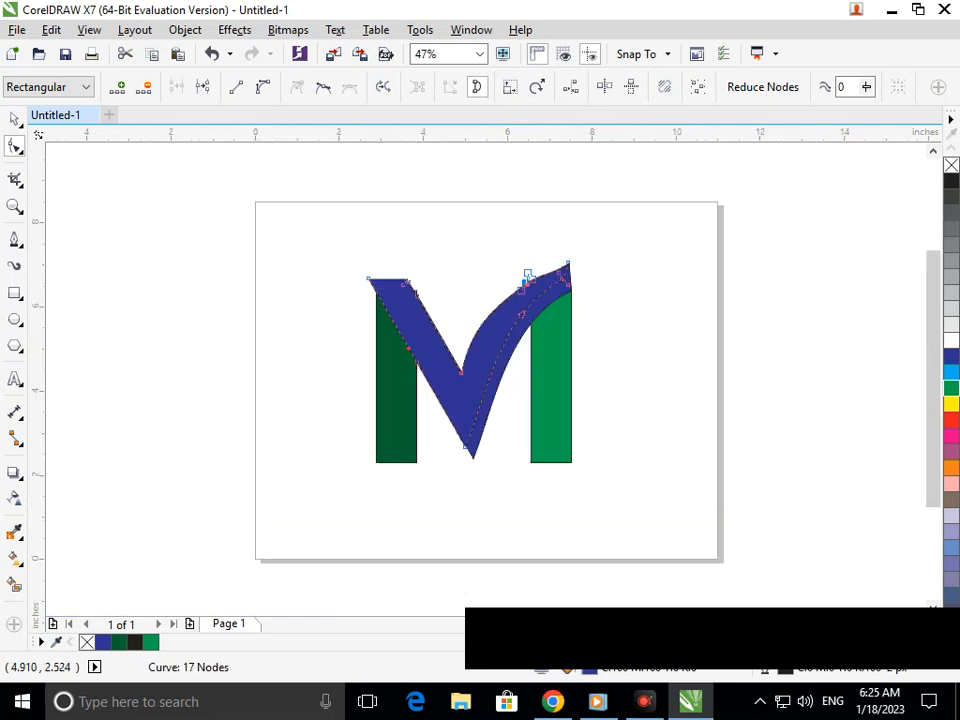
- Move the copy's lowest node onto the edge of the original V stroke near its bottom point
click(14, 119)
click(499, 461)
key(F2)
drag(422, 407, 504, 482)
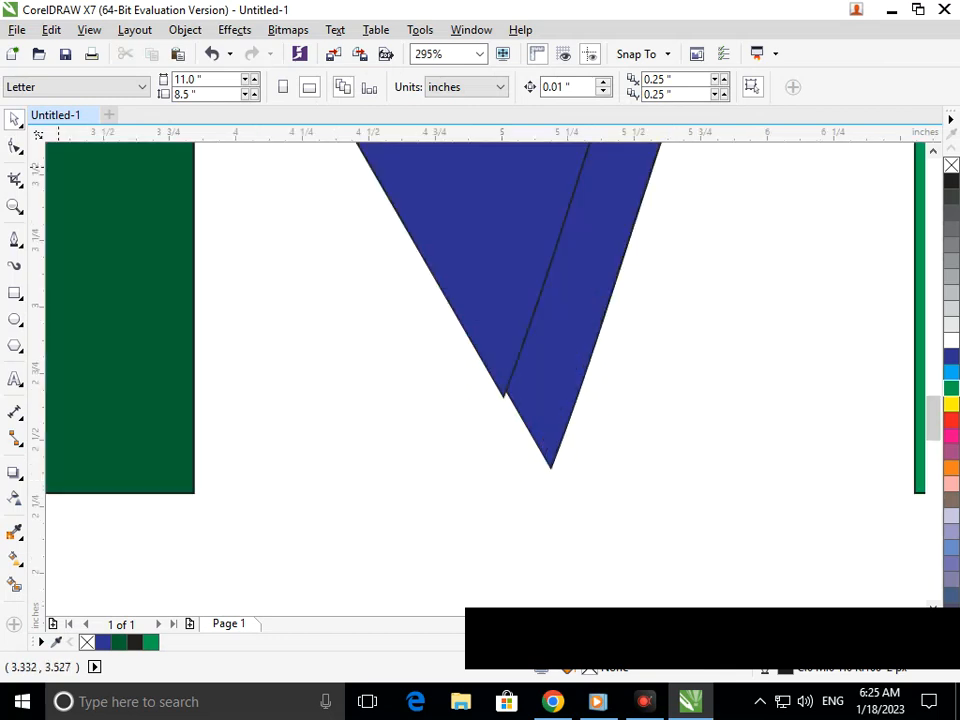
click(14, 146)
click(502, 392)
drag(503, 396, 510, 395)
key(F3)
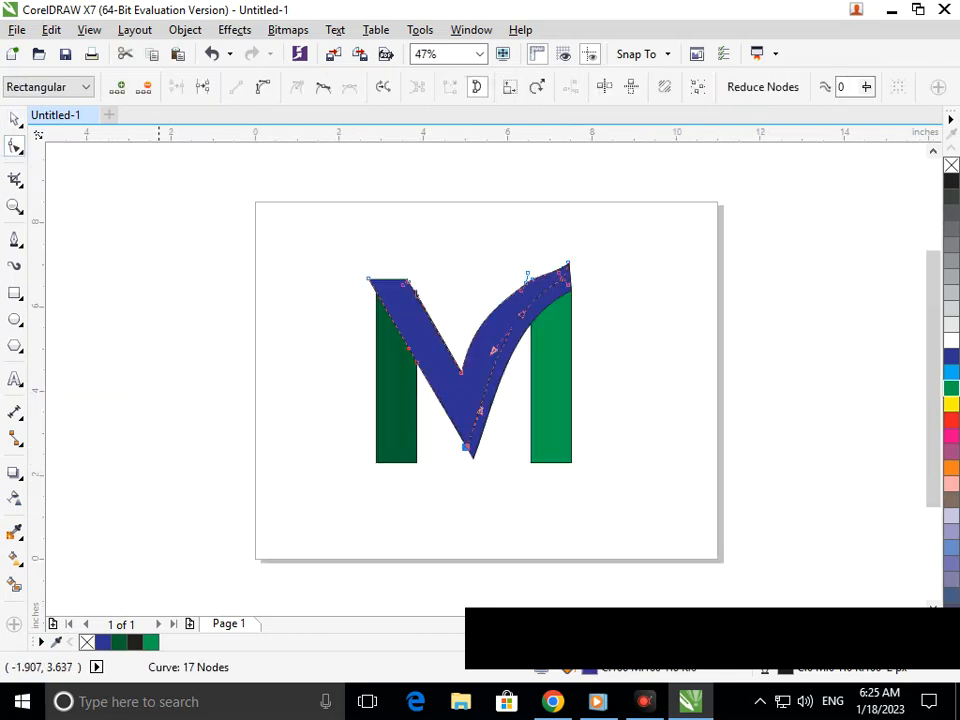
- Smart-fill the upper V stroke dark green and the thin strip along its lower curved edge blue
click(14, 585)
click(469, 436)
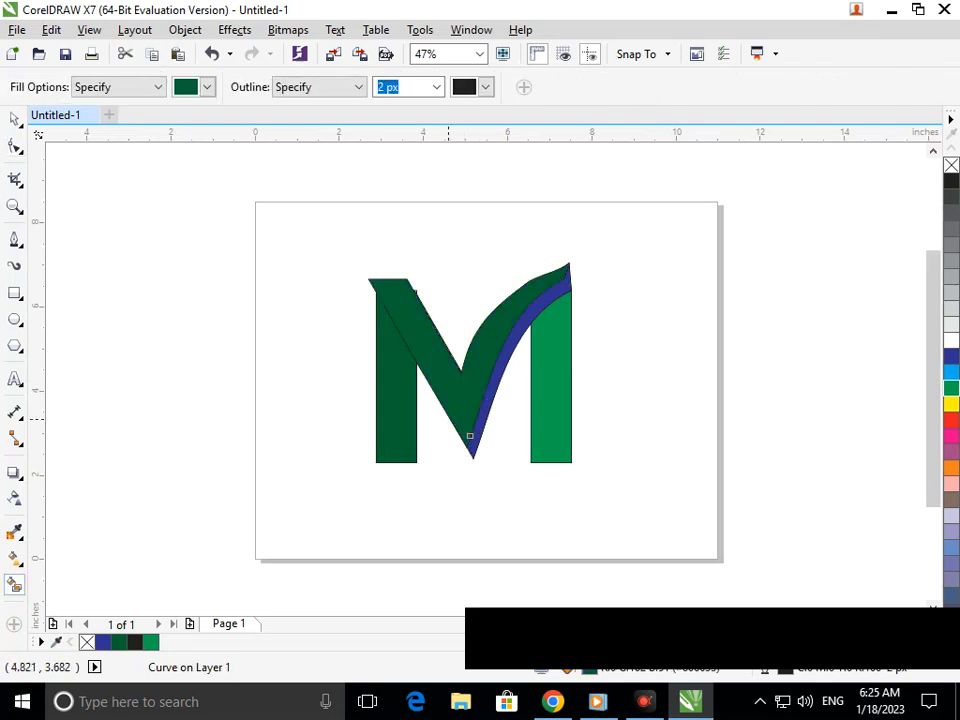
click(487, 413)
click(951, 356)
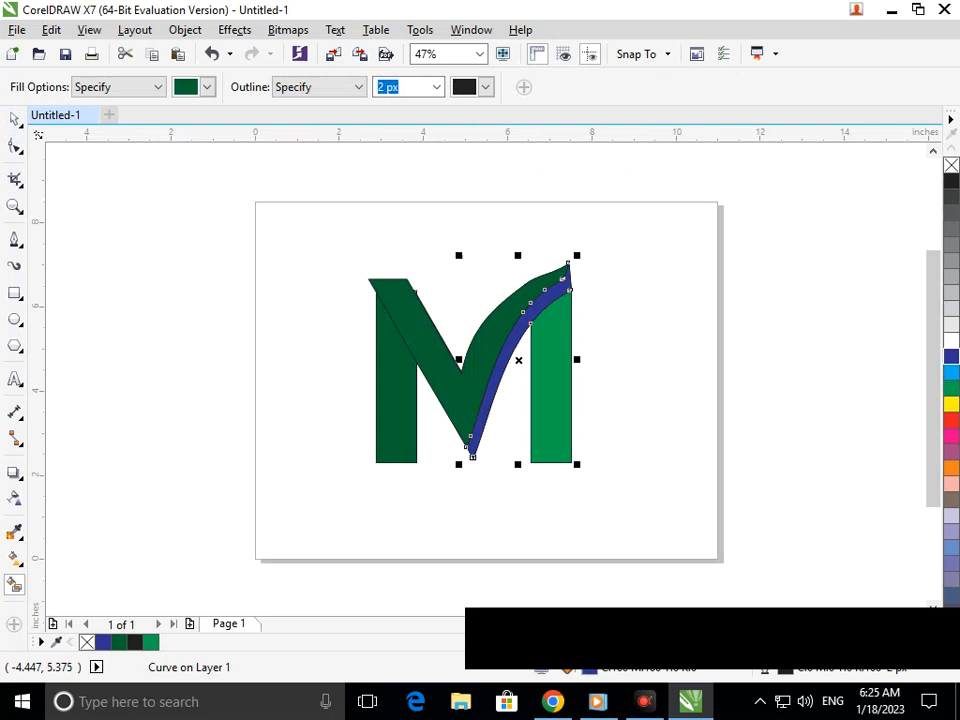
click(14, 119)
click(344, 391)
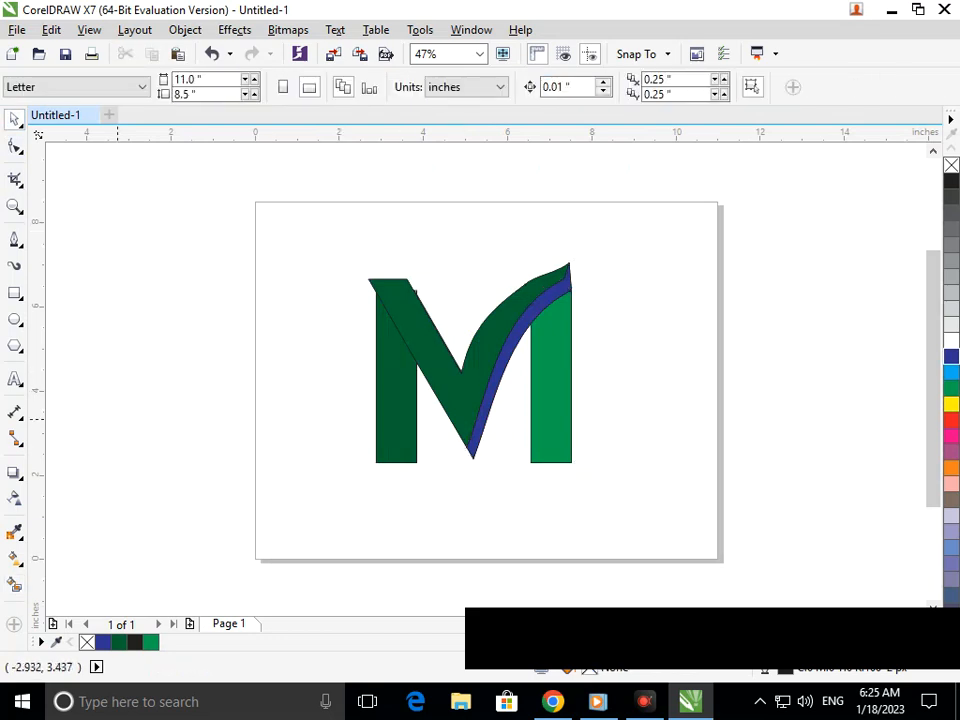
- Apply a linear fountain fill to the left leg from dark green at its base to orange-yellow at its top
click(20, 564)
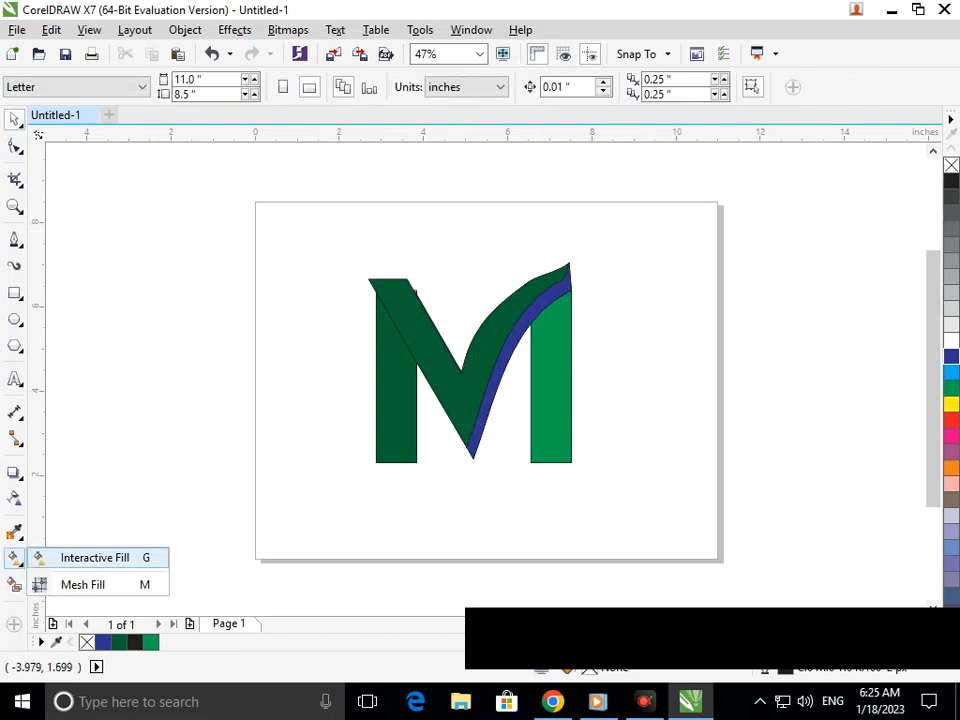
click(94, 557)
click(404, 439)
drag(407, 456, 389, 315)
click(433, 306)
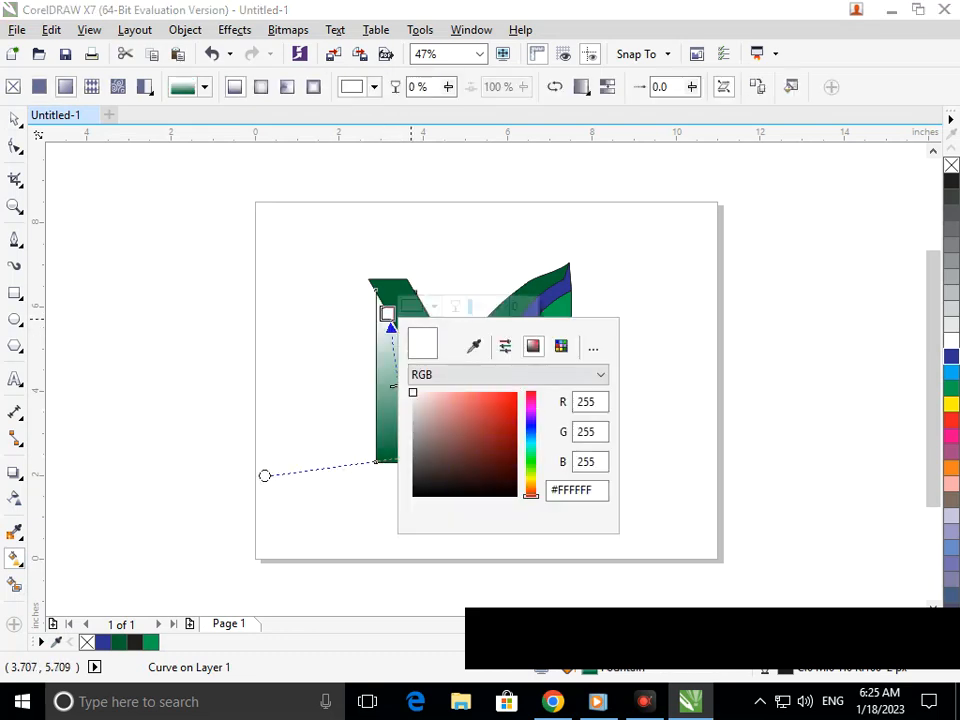
click(531, 484)
click(505, 392)
click(307, 490)
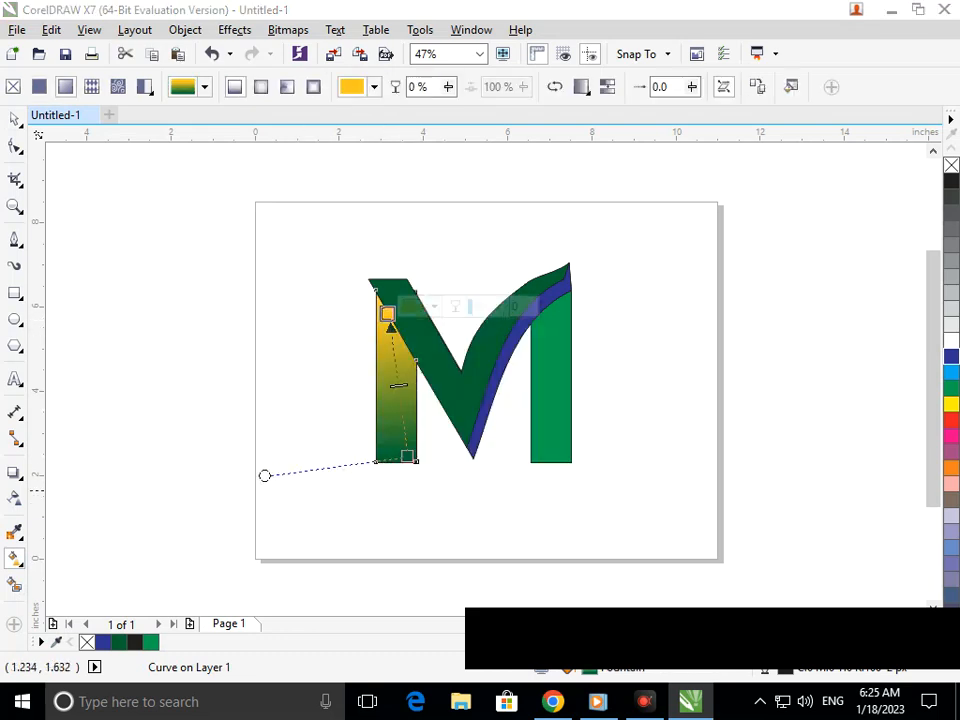
- Apply a linear fountain fill to the V stroke from dark green at its upper left to yellow at its bottom point
click(467, 437)
mouse_move(386, 278)
mouse_down()
mouse_move(407, 343)
mouse_move(467, 418)
mouse_up()
click(610, 584)
drag(593, 537, 590, 495)
click(514, 408)
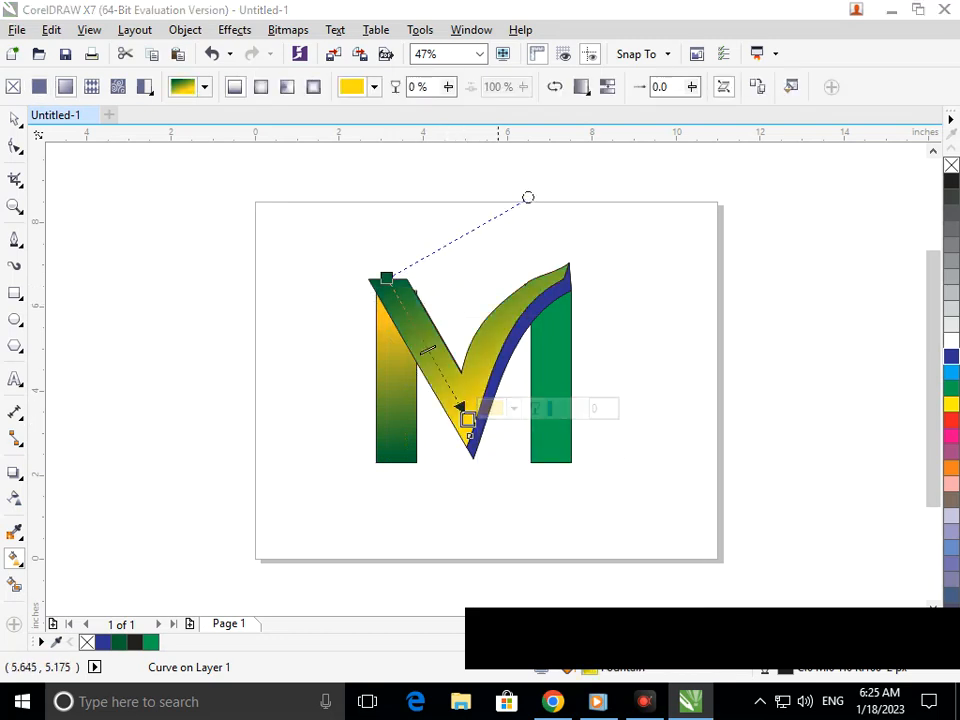
- Try to apply a fountain fill to the thin curved strip, running from blue at the tip to the bottom point
click(549, 298)
drag(561, 289, 471, 449)
click(517, 447)
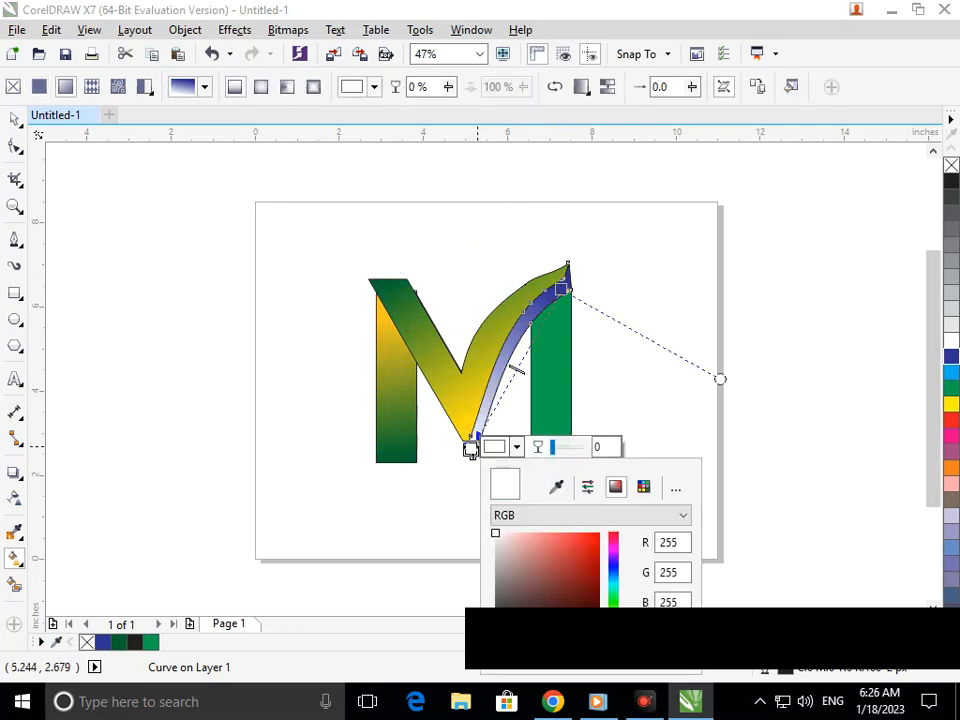
click(606, 586)
drag(578, 592, 583, 577)
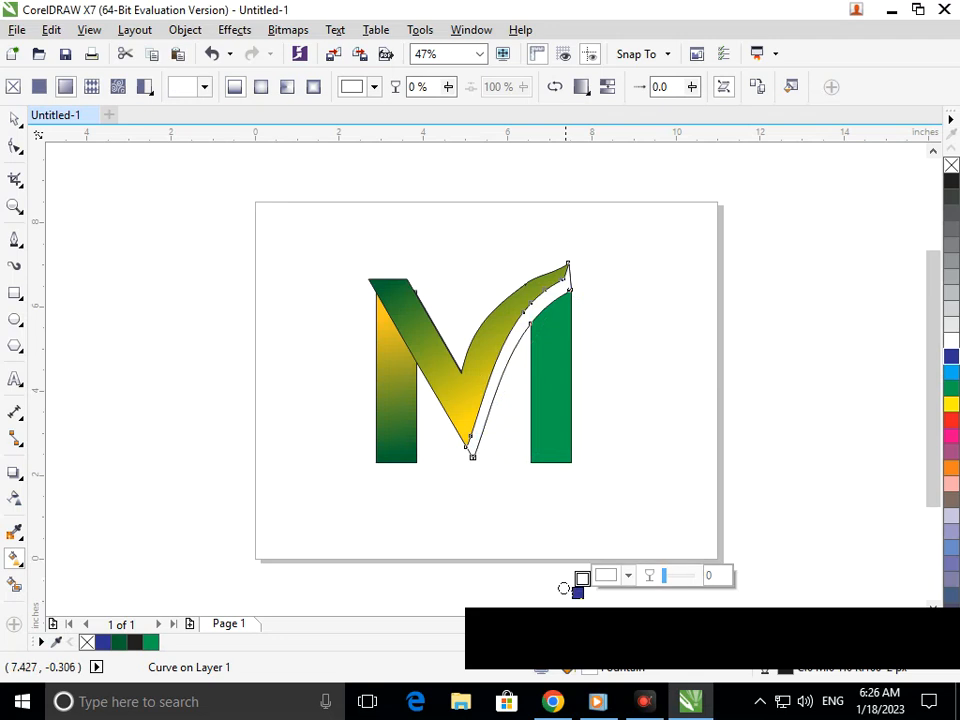
click(460, 408)
drag(499, 458, 498, 455)
click(556, 288)
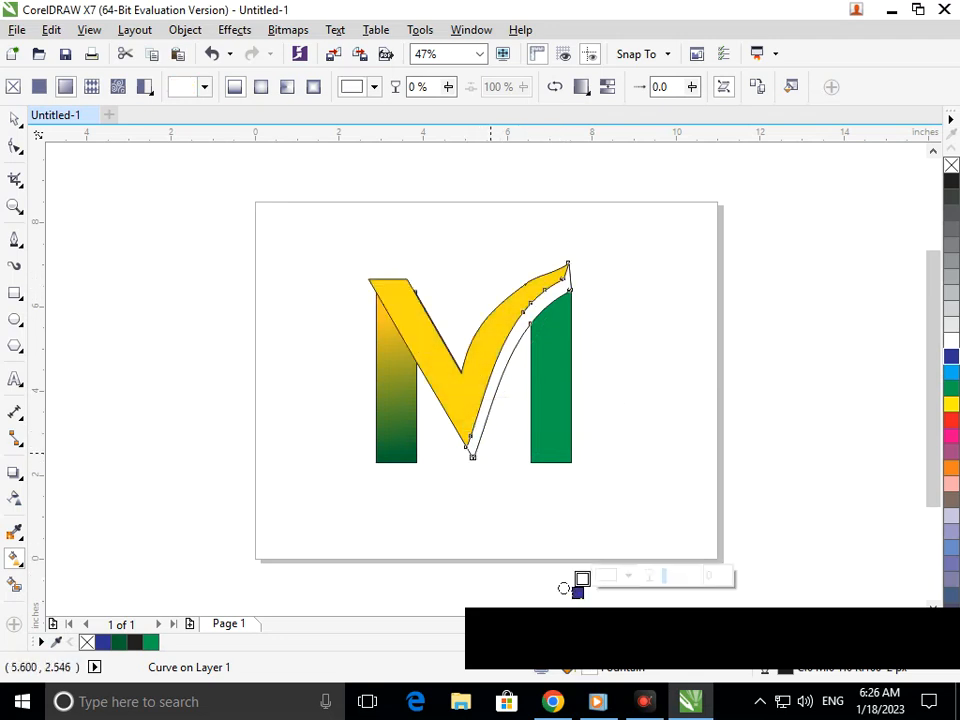
key(ctrl+z)
click(275, 400)
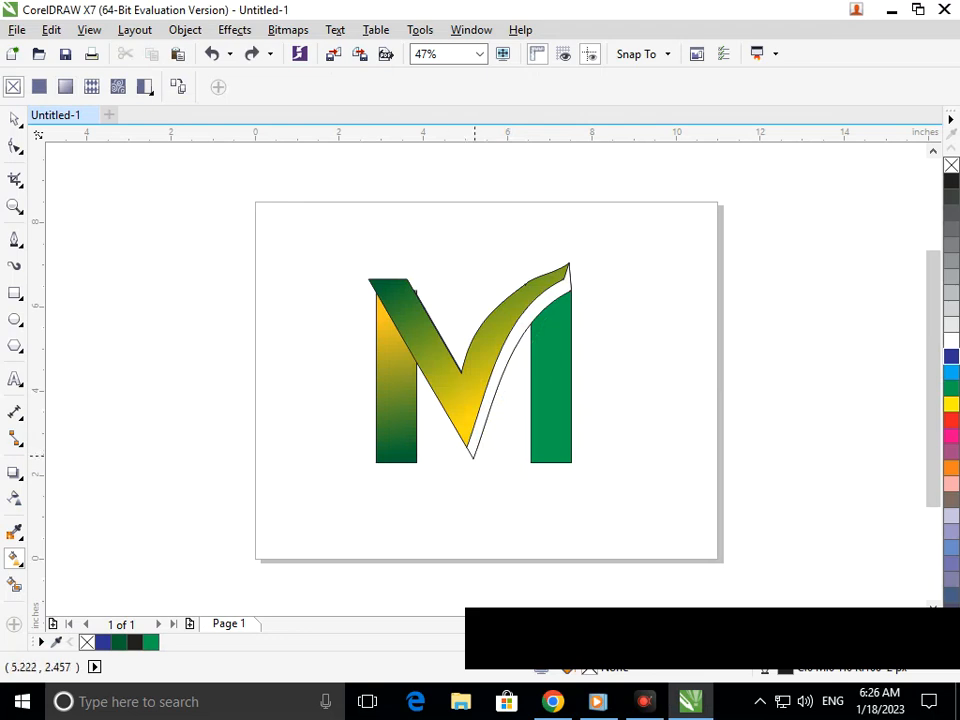
- Apply a fountain fill to the curved strip from blue at the bottom point to bright green #23E87B at the tip
click(472, 454)
drag(472, 455, 565, 270)
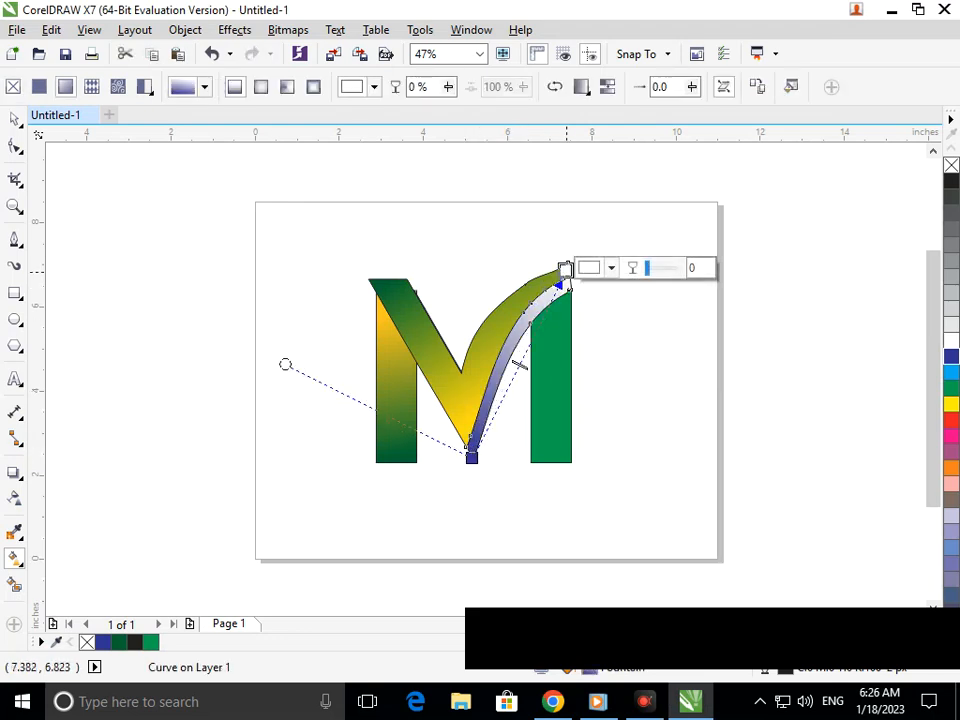
click(569, 270)
click(708, 415)
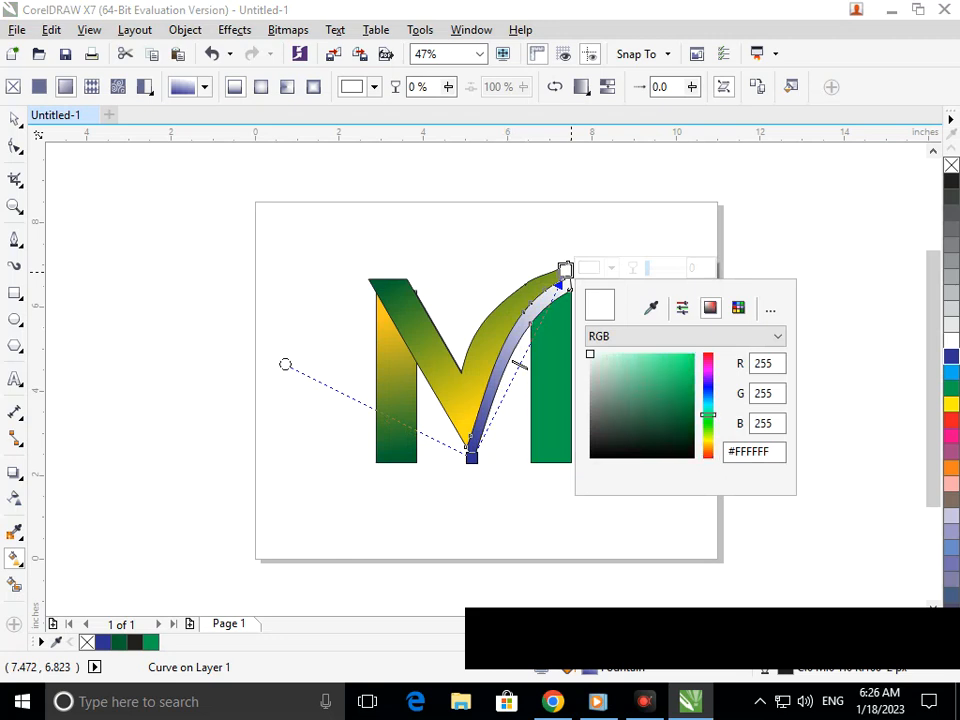
click(678, 363)
- Change the bottom end colour of the strip's fountain fill to golden yellow with C 1 and M 15
click(472, 456)
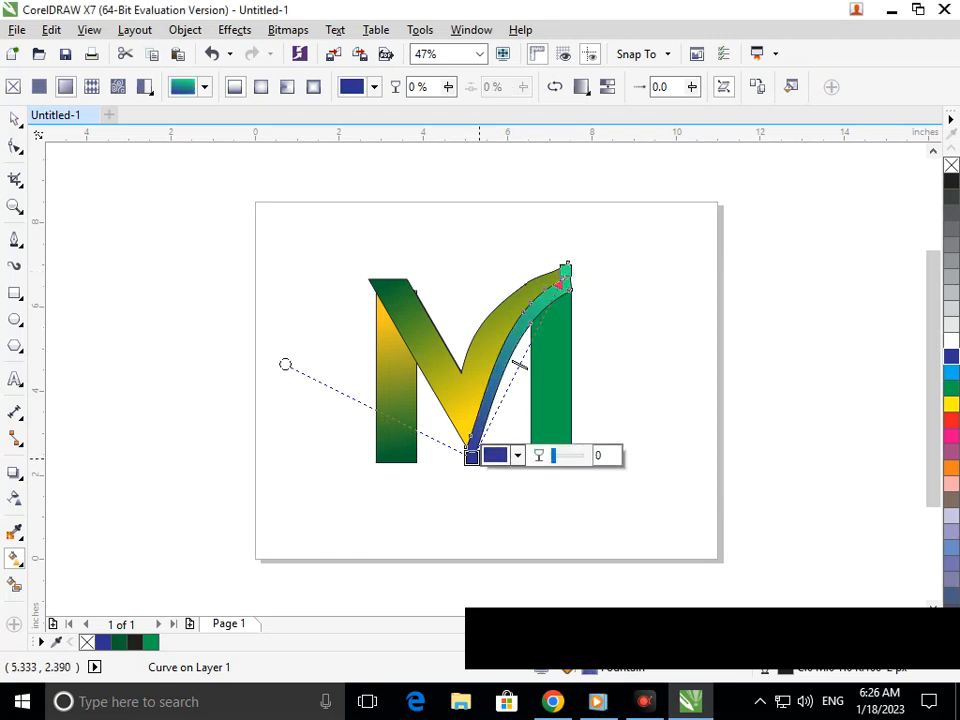
click(576, 600)
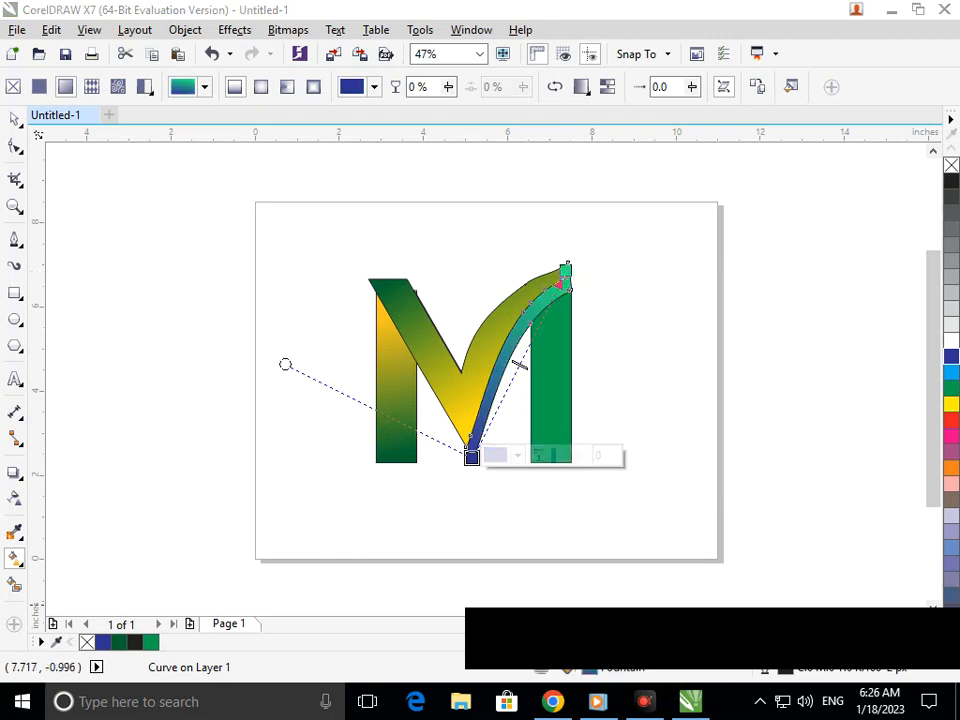
click(499, 455)
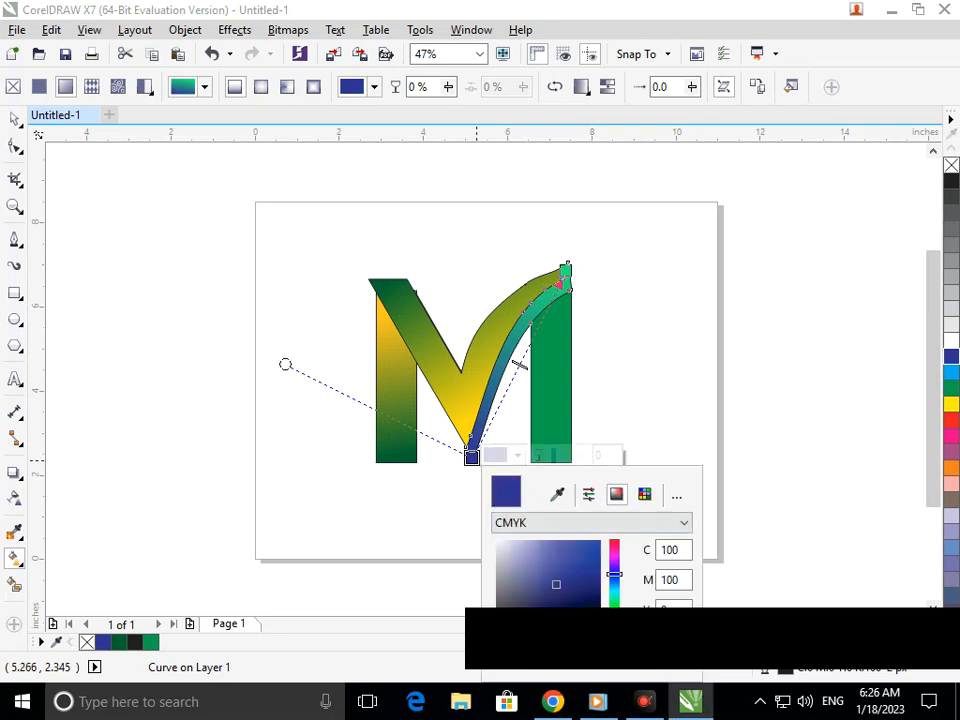
click(576, 600)
click(508, 455)
click(580, 594)
click(510, 455)
drag(614, 575, 614, 632)
click(552, 560)
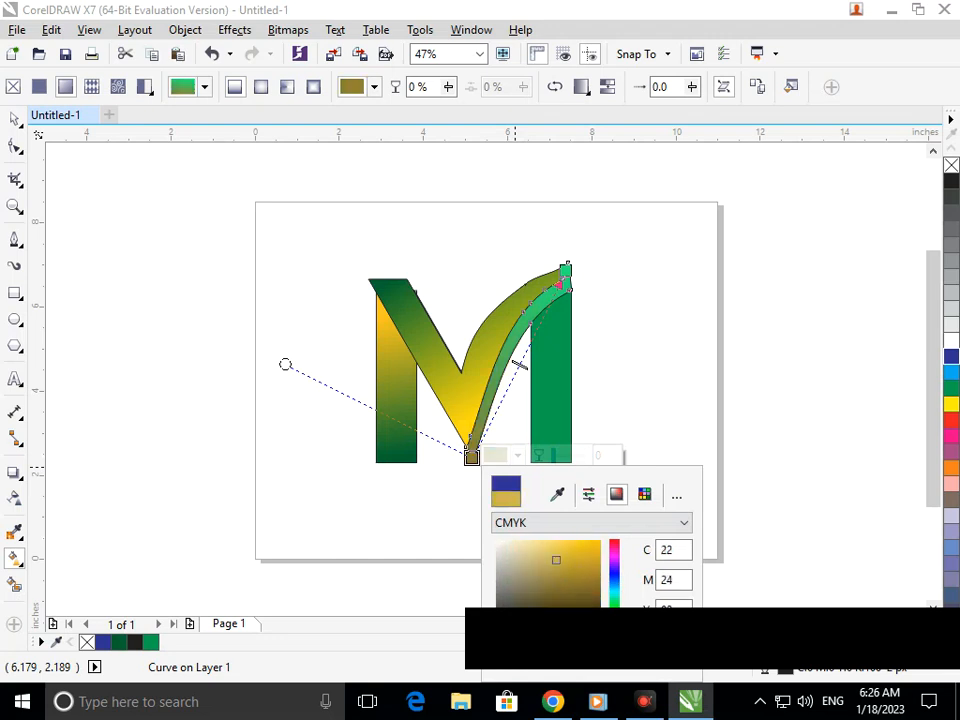
click(582, 541)
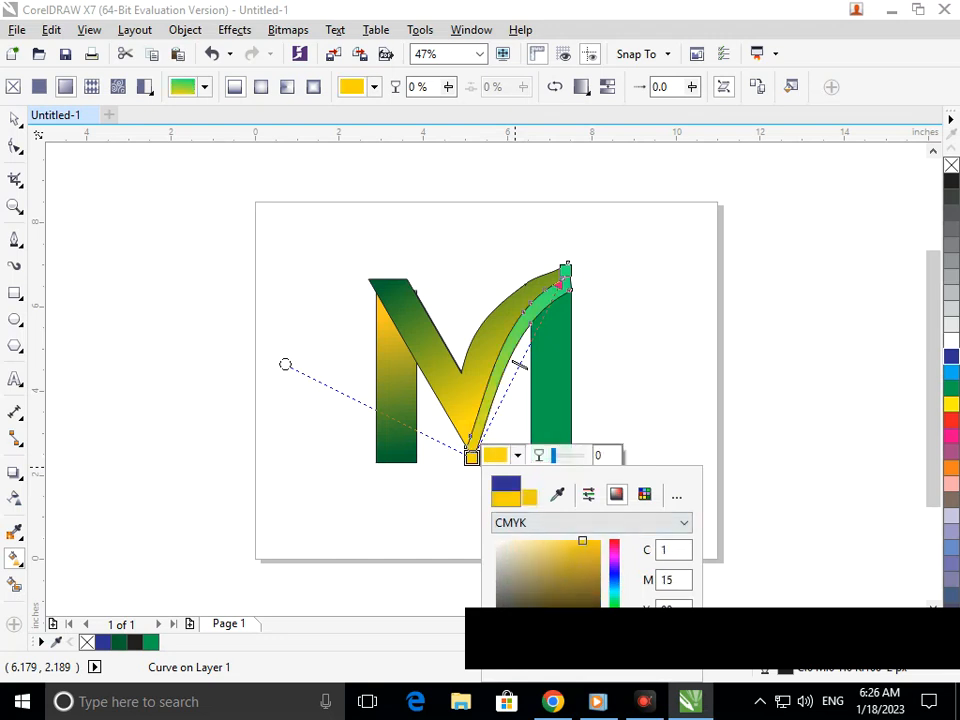
- Change the tip end colour of the curved strip's fountain fill to a darker green, #2AA15F
click(566, 269)
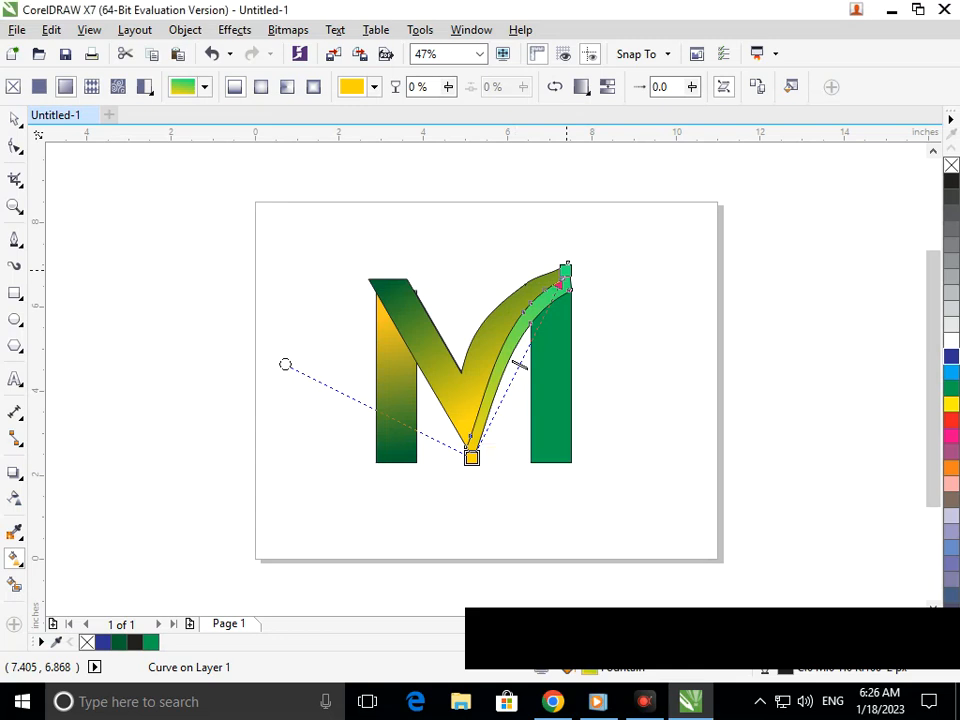
click(566, 270)
click(591, 268)
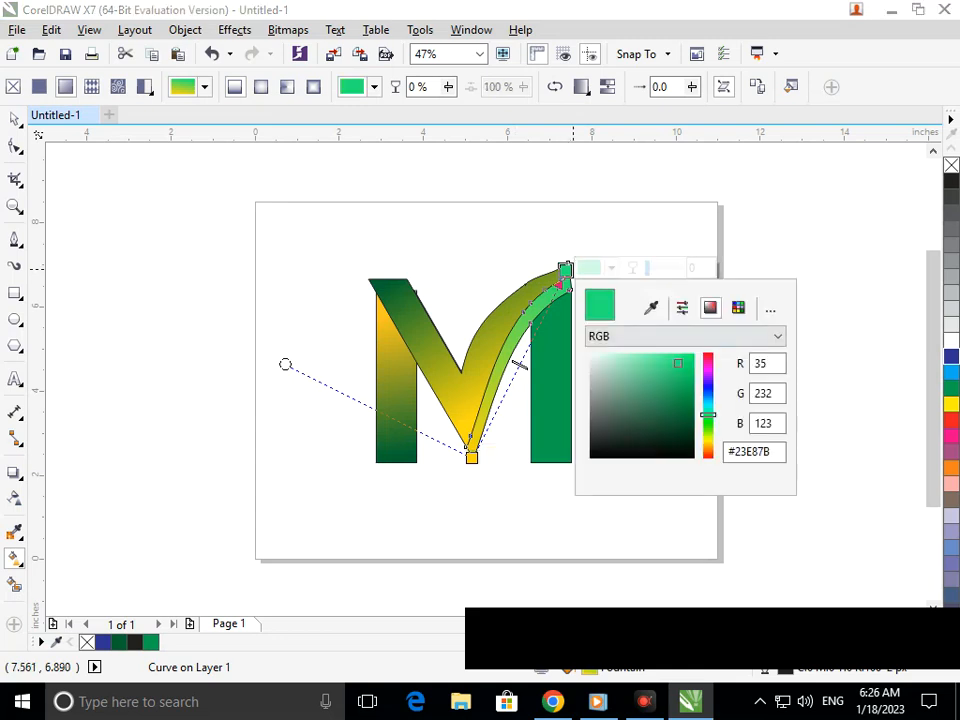
mouse_move(678, 363)
mouse_down()
mouse_move(667, 402)
mouse_move(667, 393)
mouse_up()
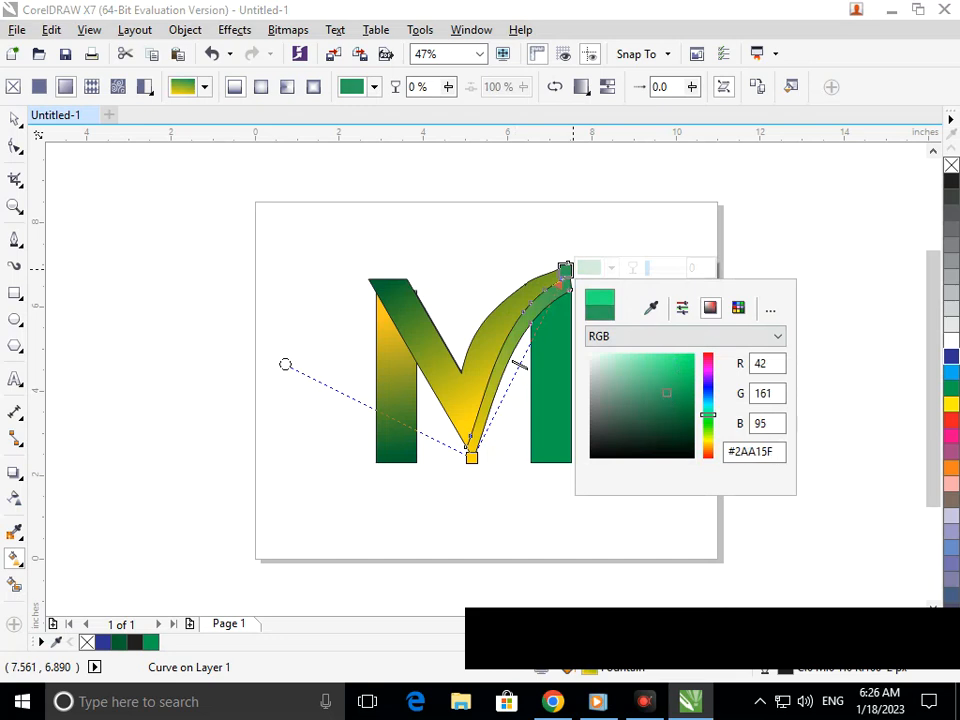
- Reposition the strip's fountain fill to run from yellow at the right leg's lower outer corner to green in the leg's upper part
click(119, 262)
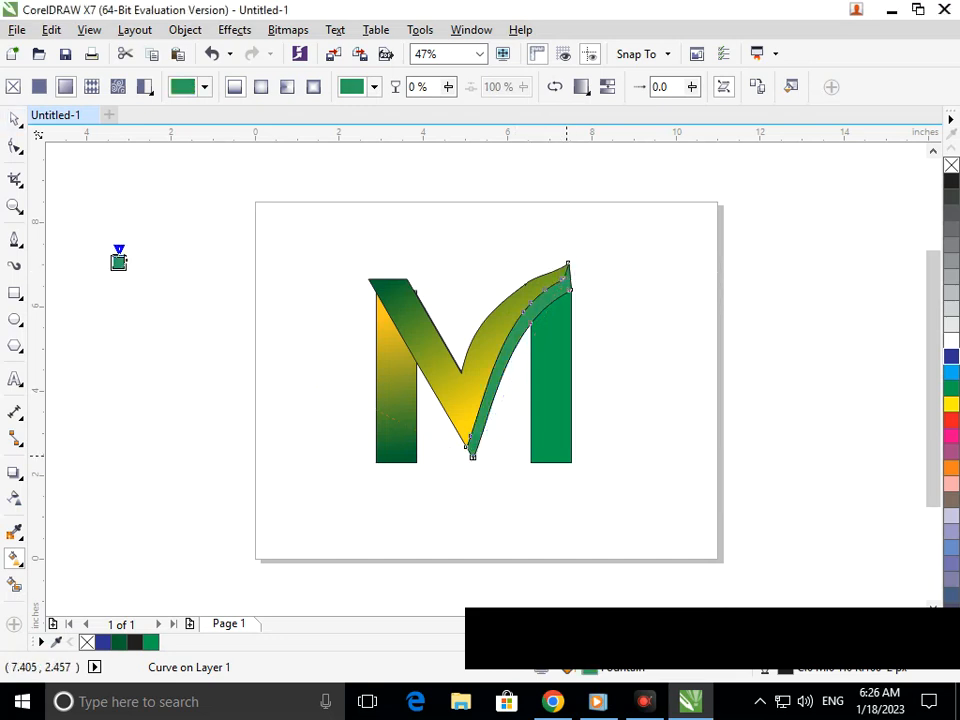
click(552, 366)
click(548, 333)
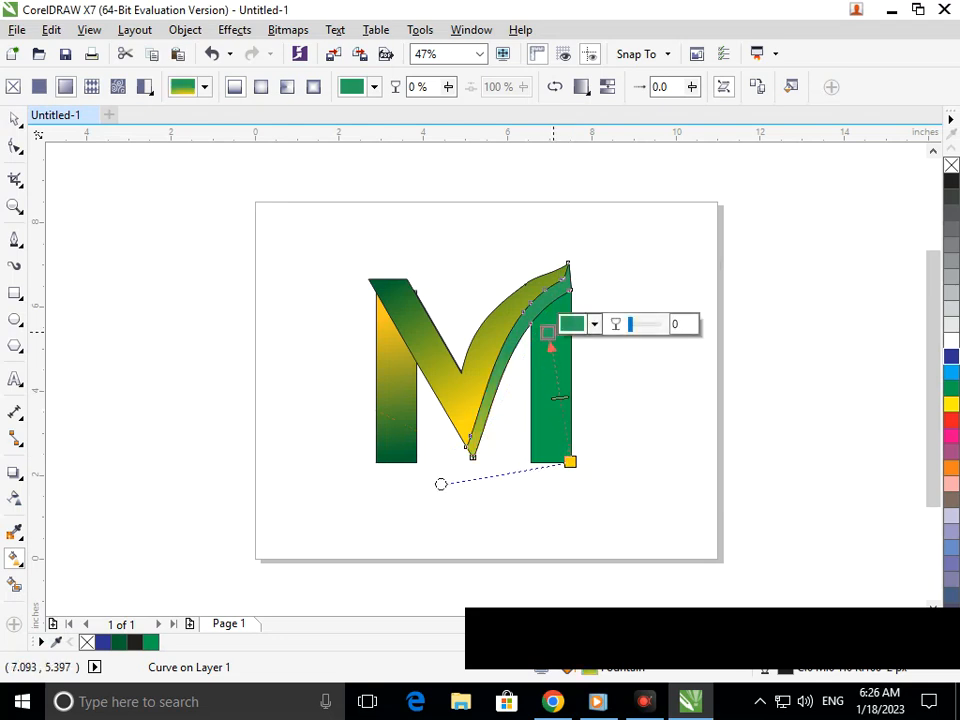
click(603, 375)
- Apply a linear fountain fill to the right leg, from green at its top to red at its base, and deselect it
click(558, 306)
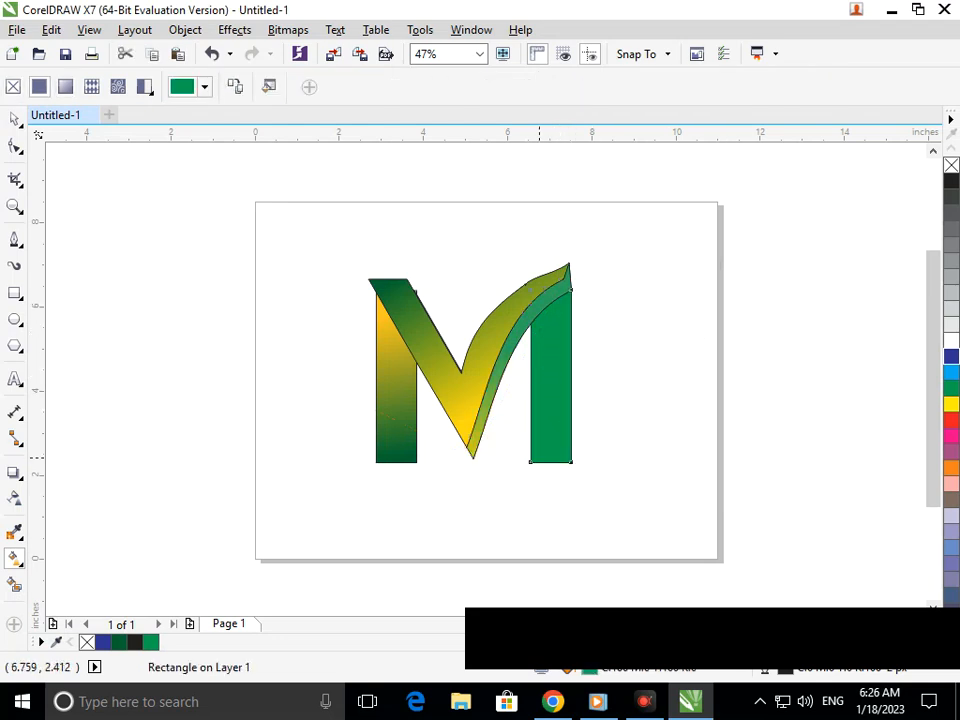
drag(554, 298, 542, 470)
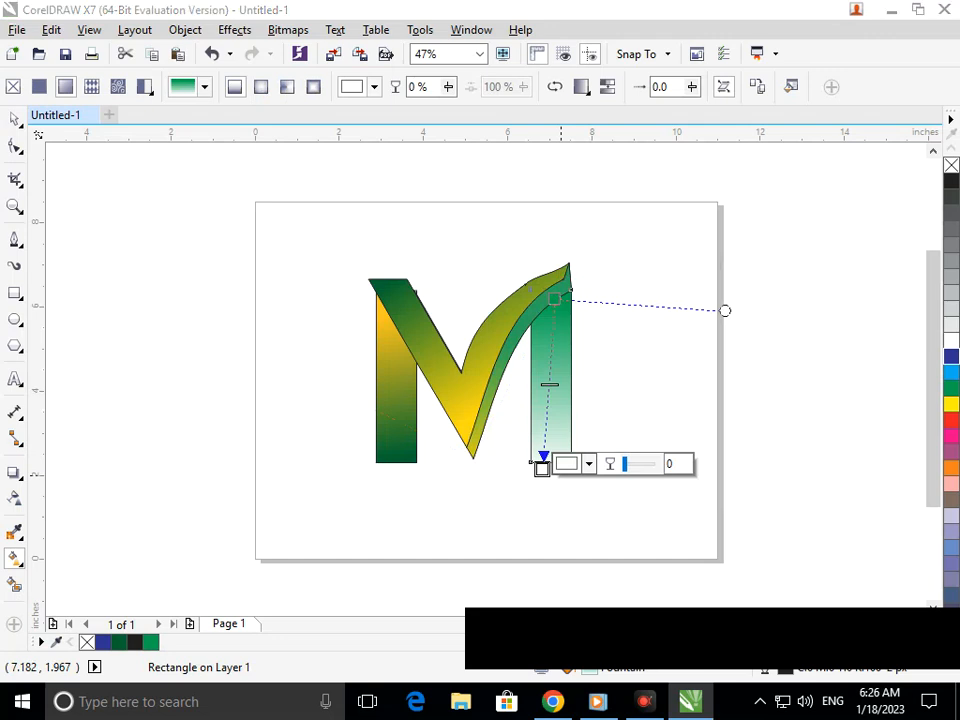
click(567, 464)
click(668, 316)
click(724, 311)
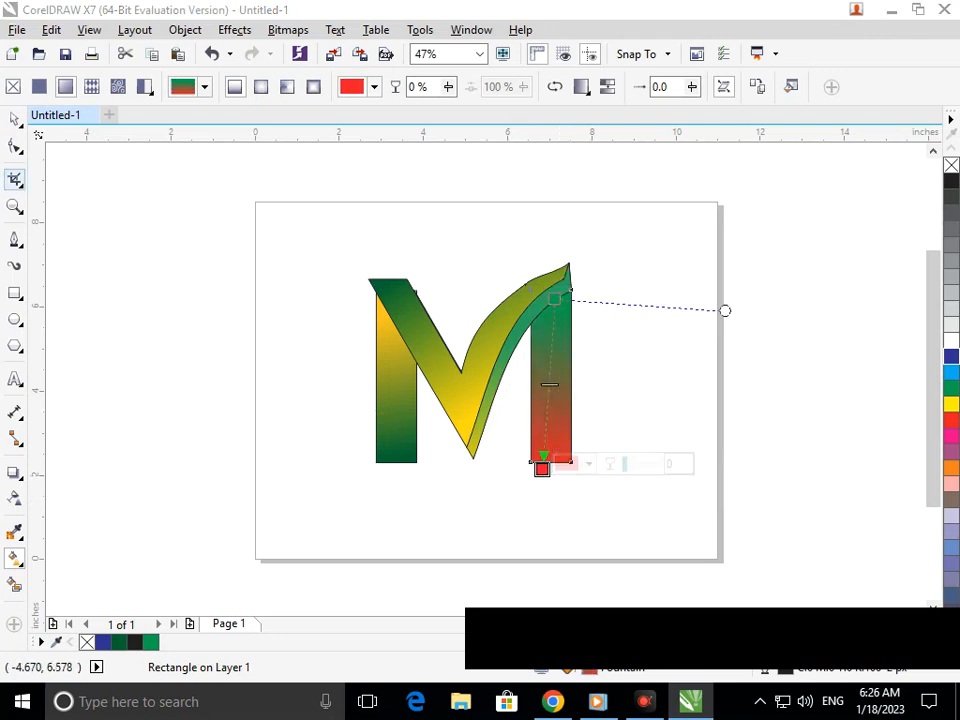
click(15, 118)
click(191, 357)
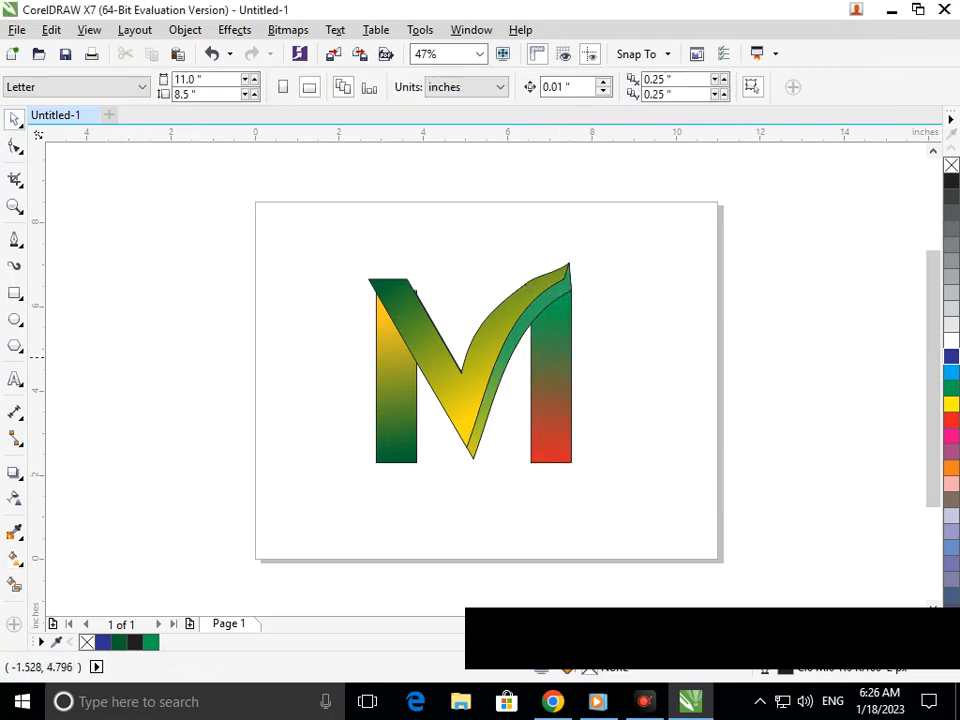
- Round the corners of the left leg rectangle slightly, to a radius of 0.058 inches
drag(339, 266, 546, 386)
click(15, 147)
click(336, 236)
drag(336, 236, 330, 238)
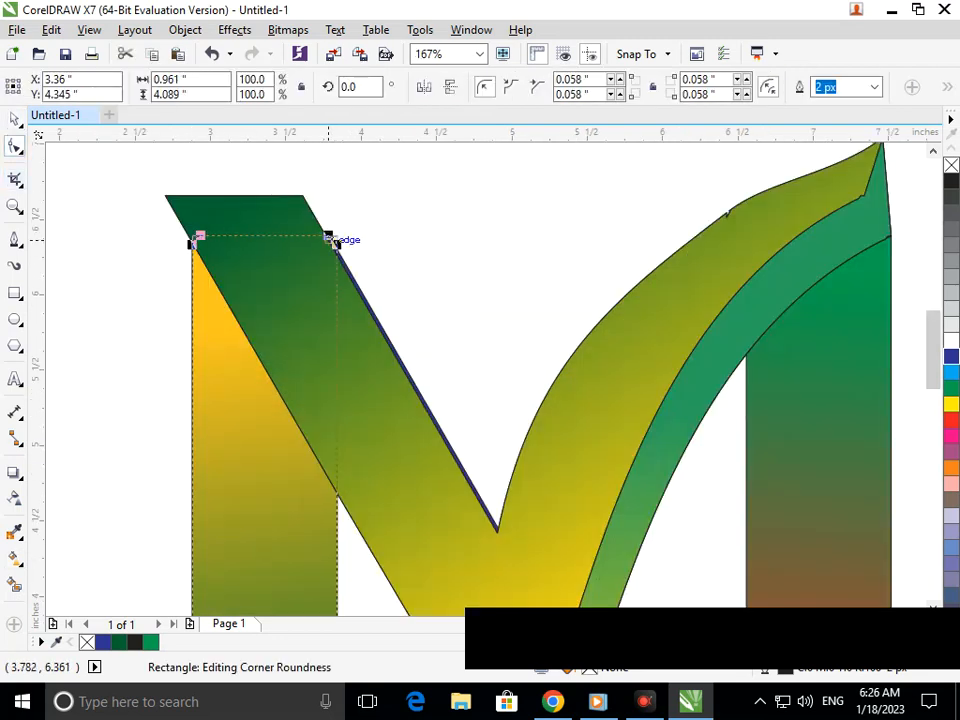
click(331, 244)
- Try to delete the nodes at the upper-left end of the V stroke
drag(137, 171, 366, 238)
key(Delete)
key(ctrl+z)
- Move the upper-left corner nodes of the V stroke and its blue copy down to the left leg's top edge
drag(169, 195, 193, 237)
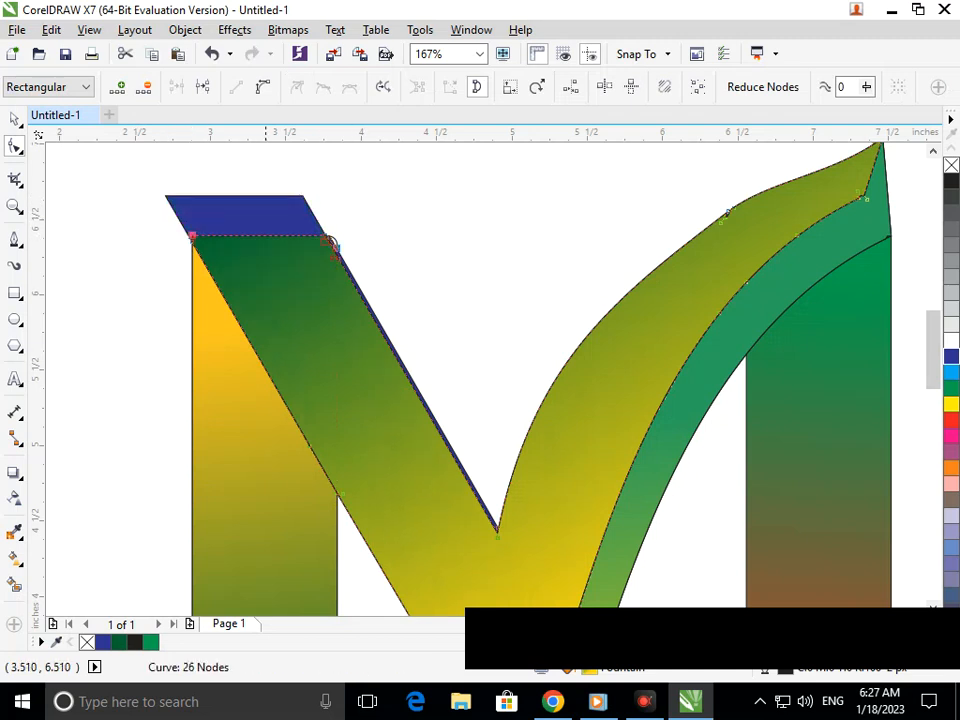
click(200, 205)
drag(164, 195, 191, 239)
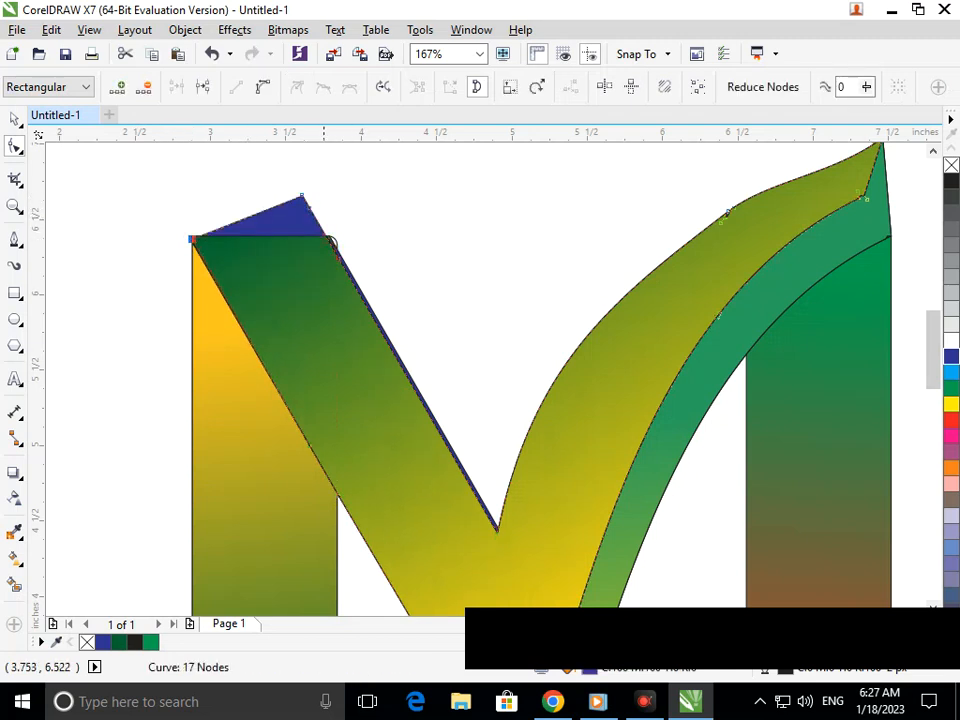
drag(302, 196, 332, 237)
key(F2)
drag(302, 210, 423, 292)
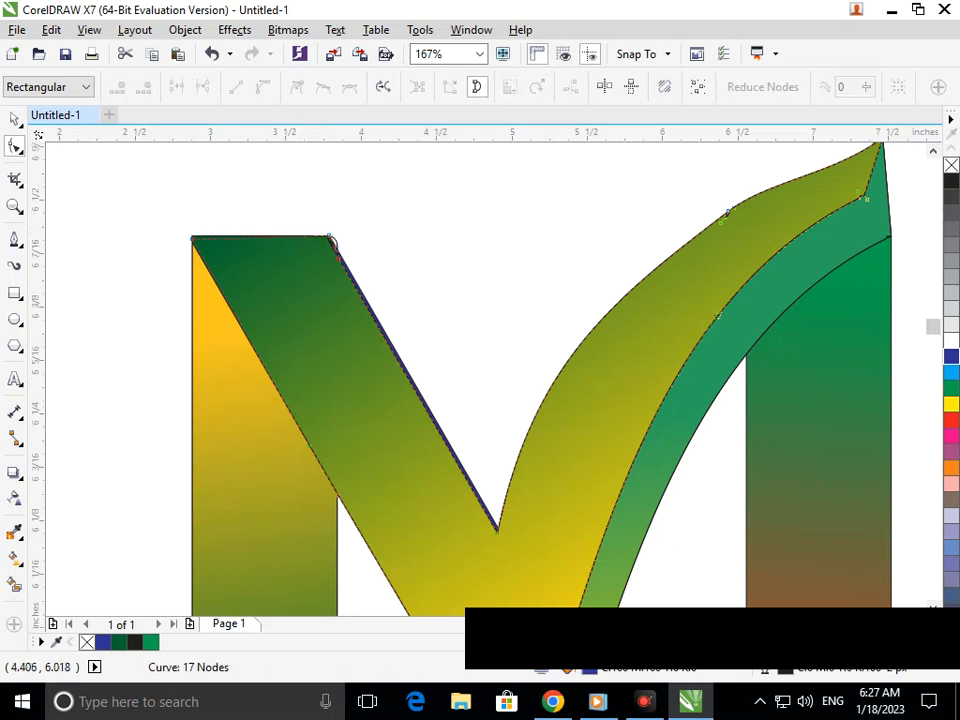
click(15, 178)
click(70, 197)
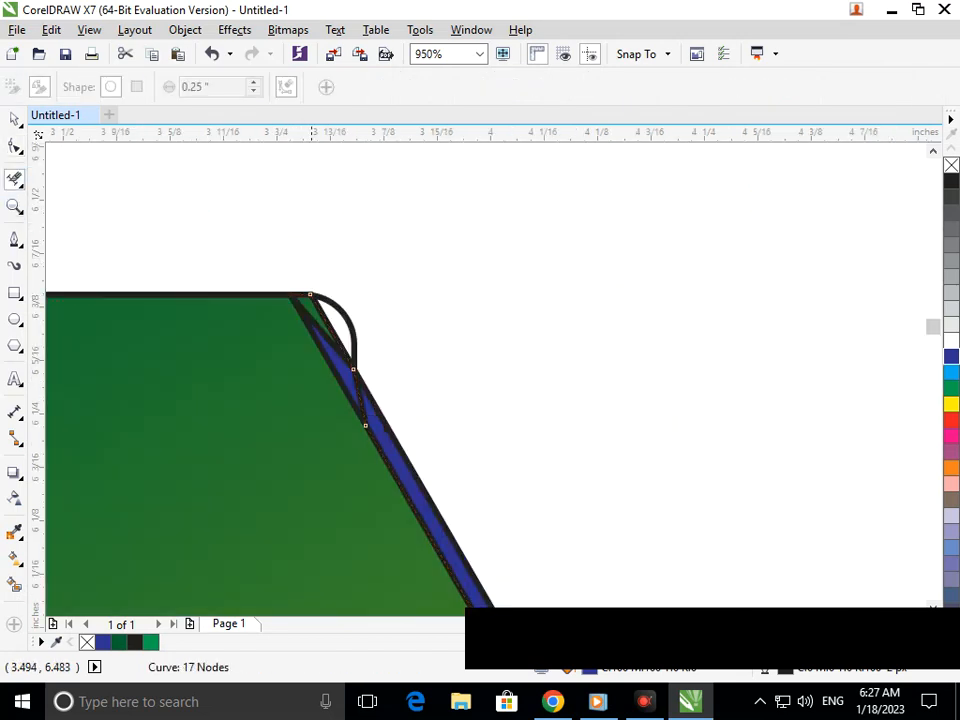
key(F3)
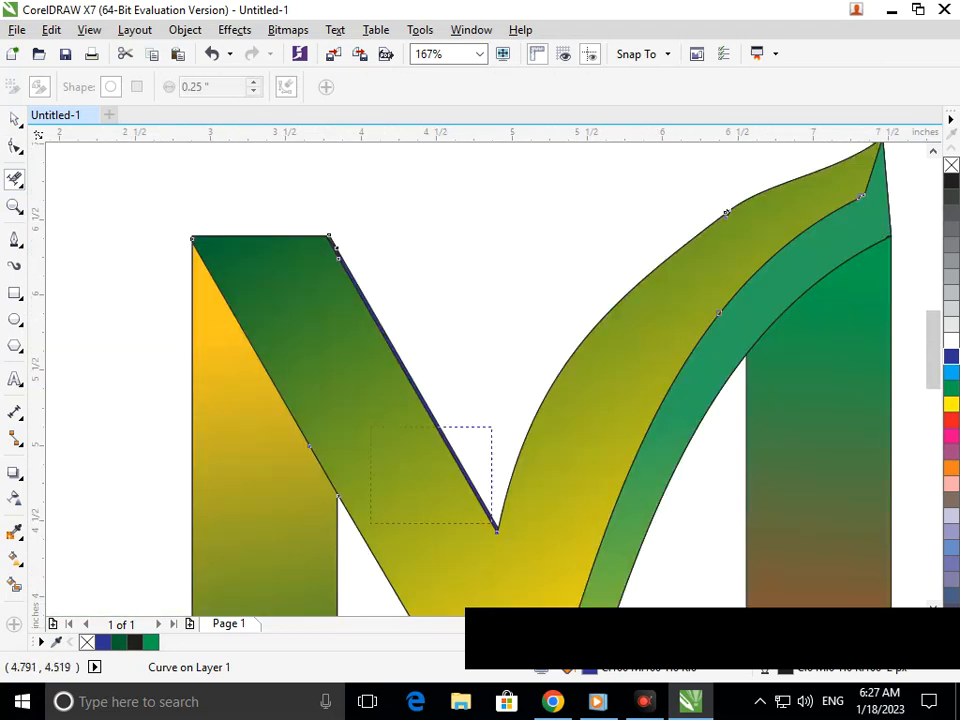
key(F3)
- Move the tip node of the gradient V stroke down from the blue copy's peak onto the edge of the green strip
click(15, 147)
click(75, 144)
drag(465, 227, 690, 375)
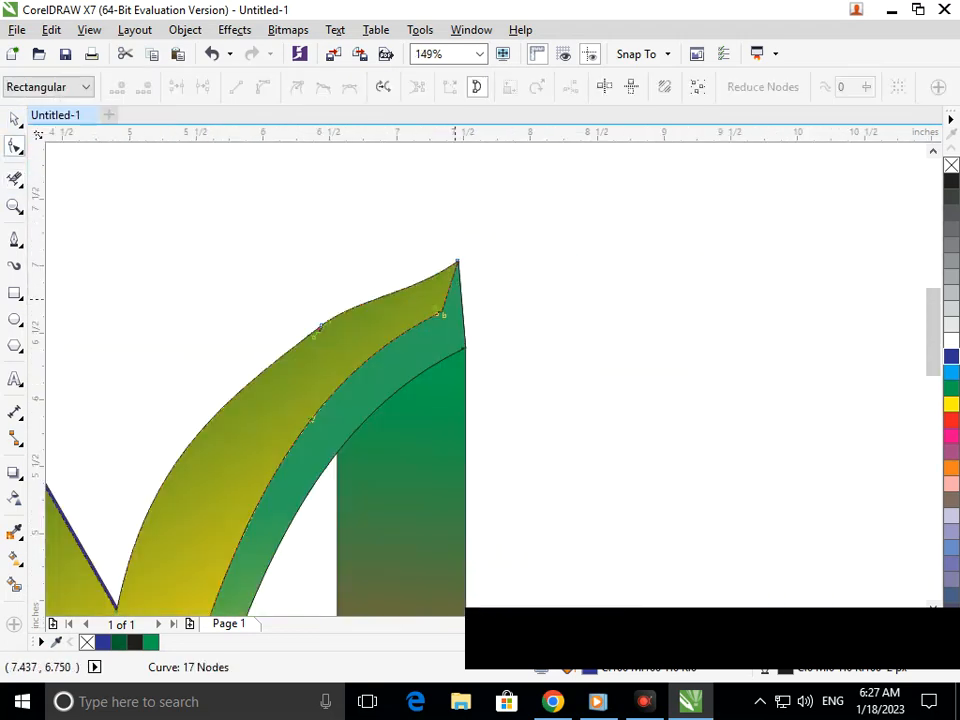
mouse_move(457, 262)
mouse_down()
mouse_move(459, 295)
mouse_move(456, 276)
mouse_move(459, 285)
mouse_up()
key(Delete)
click(453, 272)
drag(394, 246, 543, 312)
drag(457, 263, 458, 291)
click(472, 325)
scroll(525, 392, down, 3)
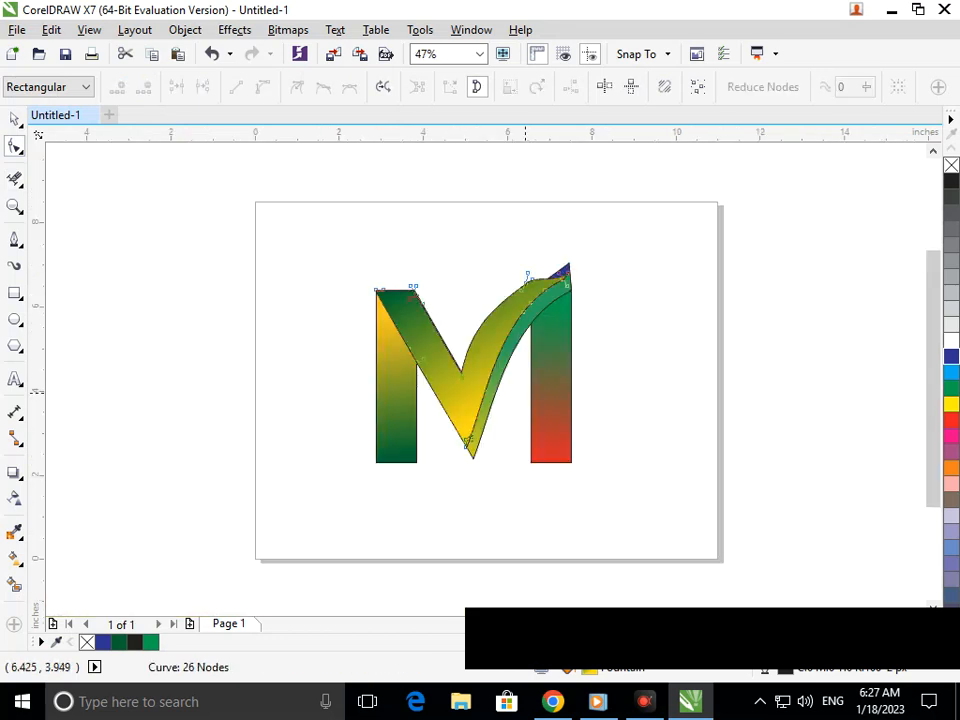
- Reshape the V stroke's upper edge between the notch and the tip by bending the curve segment upward
scroll(583, 286, up, 5)
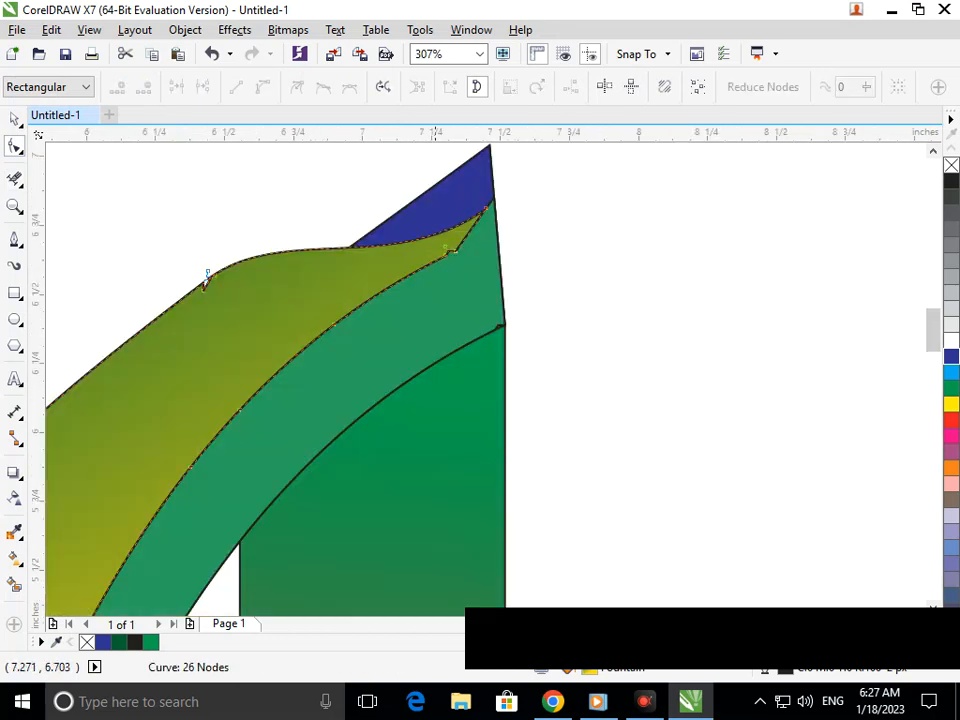
click(377, 244)
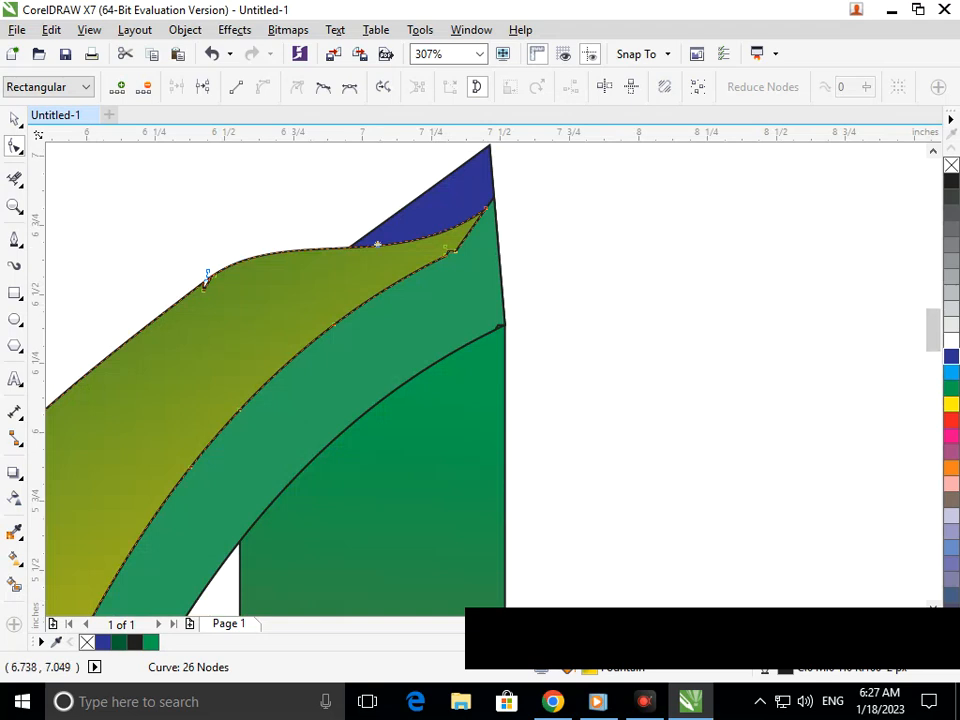
click(323, 87)
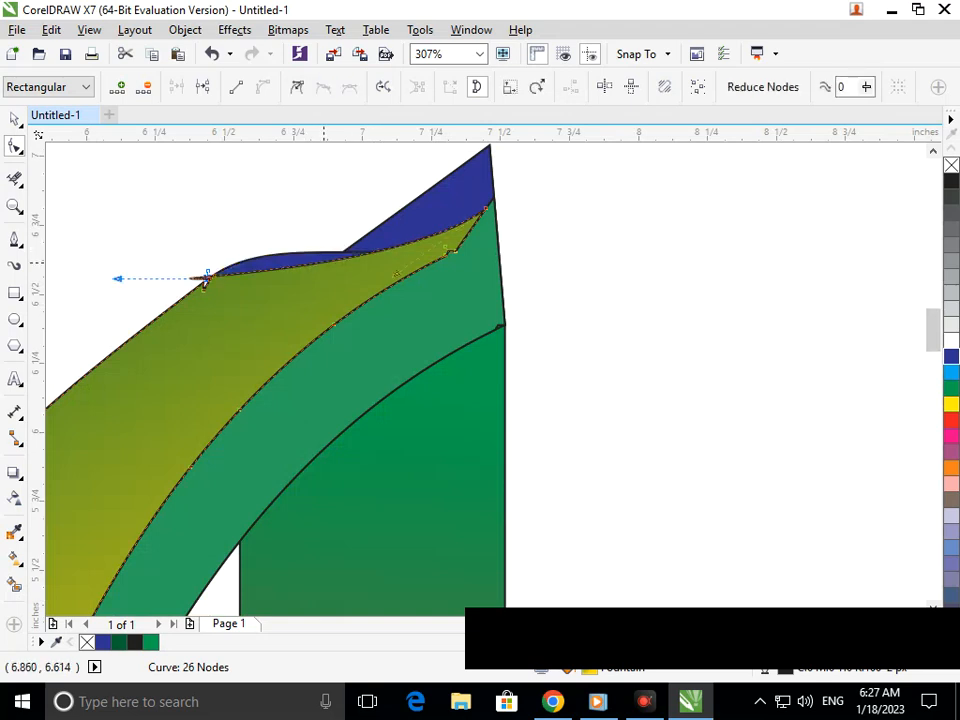
click(323, 262)
click(205, 277)
click(343, 258)
drag(344, 258, 353, 244)
drag(243, 262, 301, 246)
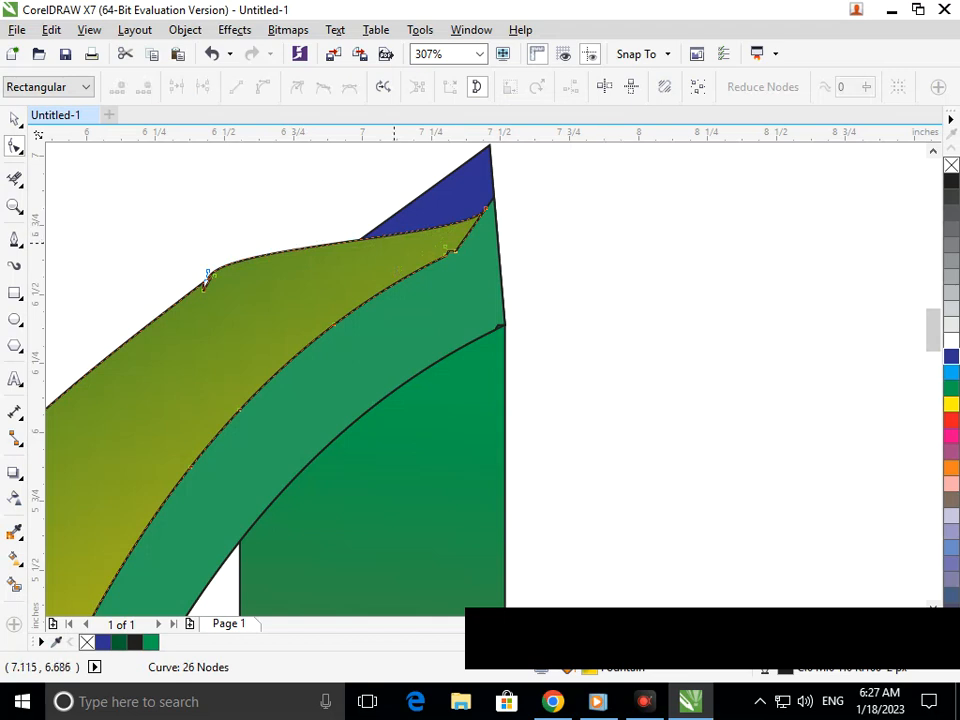
- Raise the V stroke's tip node slightly and adjust the upper edge's control handle for a smoother curve into the tip
click(354, 240)
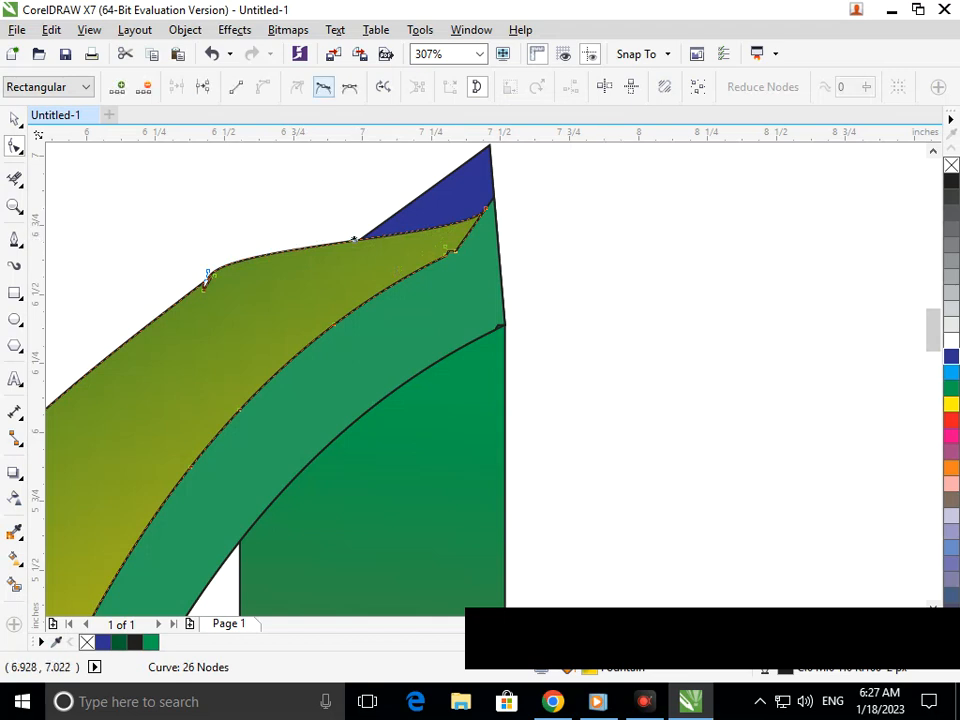
click(323, 88)
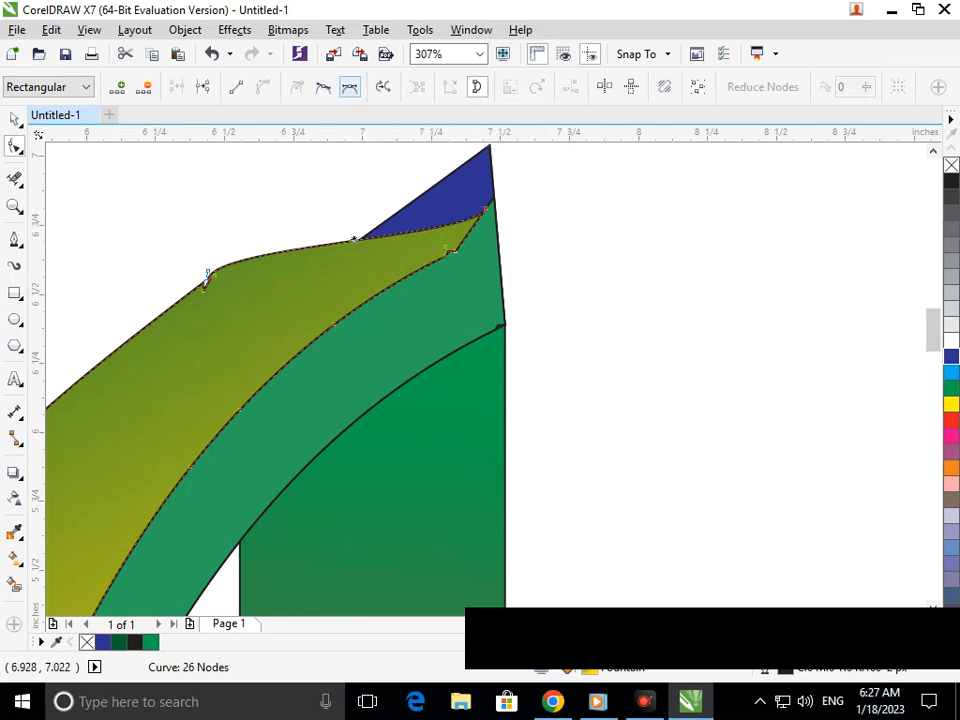
drag(215, 246, 267, 229)
click(487, 208)
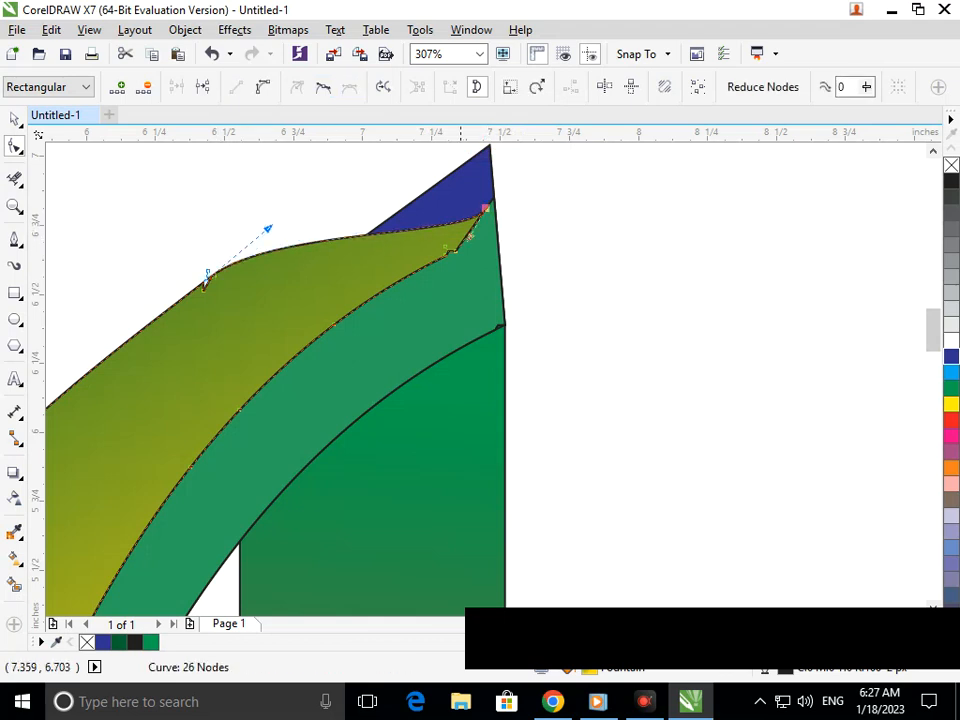
drag(487, 208, 401, 229)
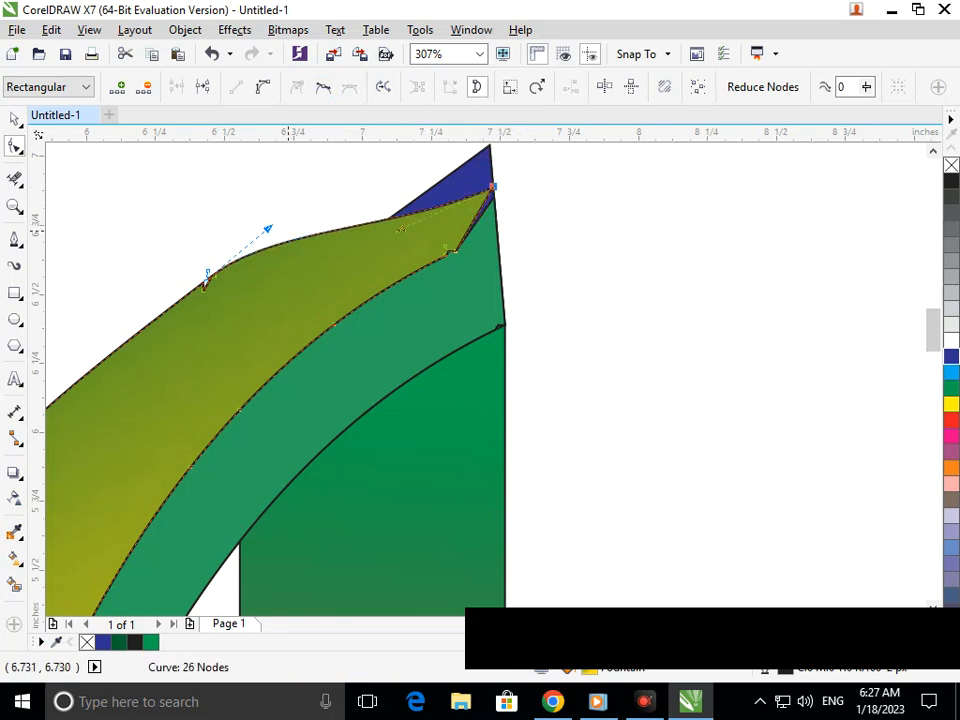
drag(268, 228, 313, 242)
key(shift+F4)
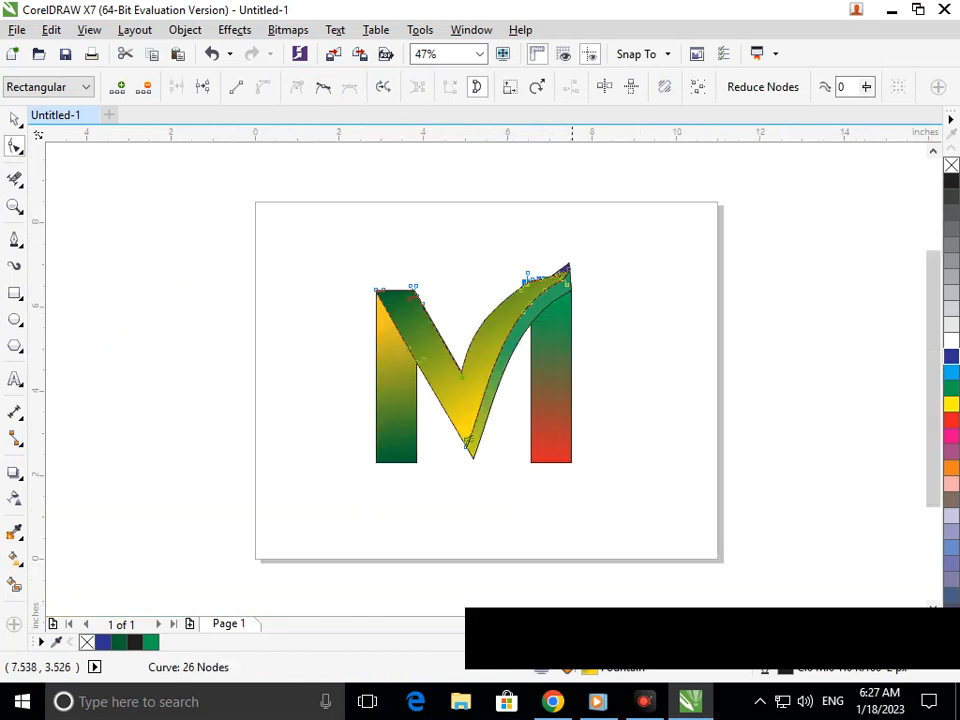
- Move the notch nodes on the V stroke's upper edge inward and pull its tip node up and outward past the green strip
drag(454, 216, 706, 371)
drag(291, 330, 340, 348)
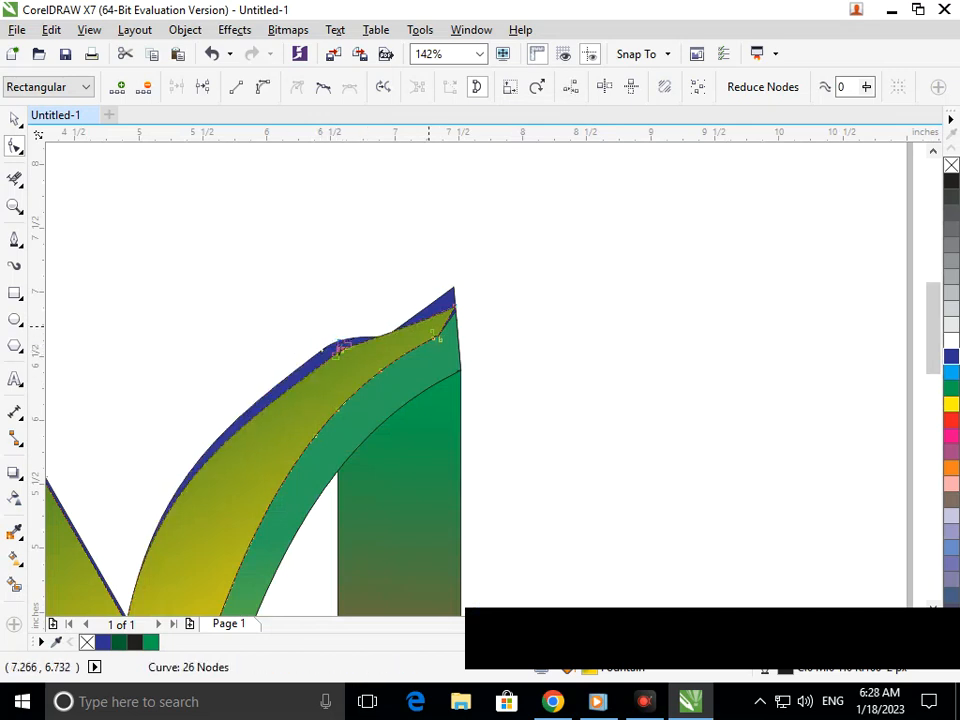
click(390, 332)
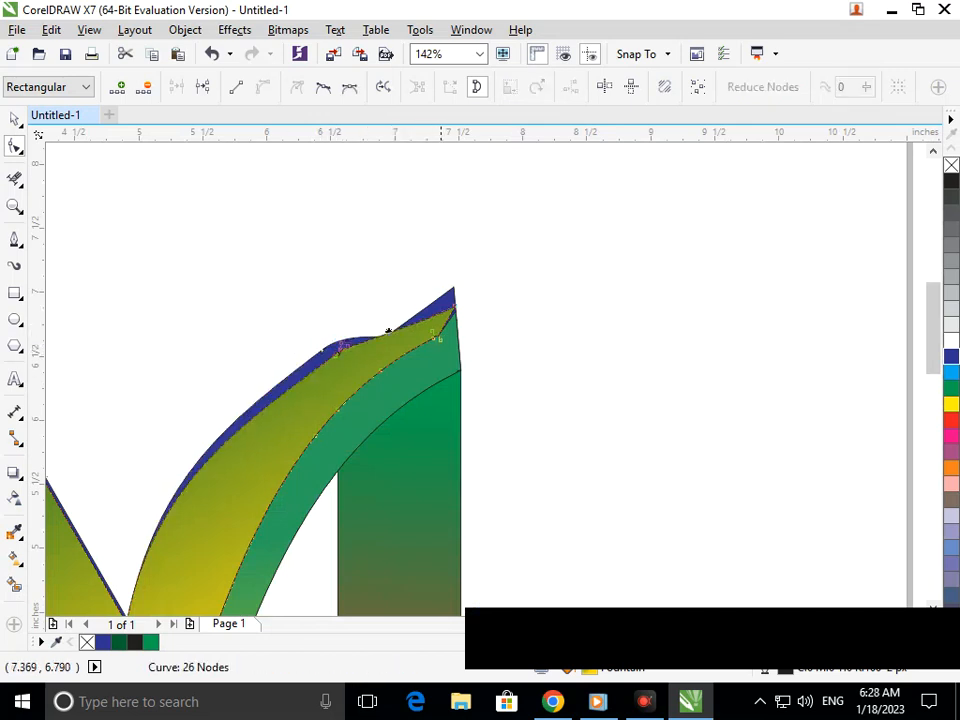
drag(389, 333, 390, 331)
drag(458, 311, 463, 294)
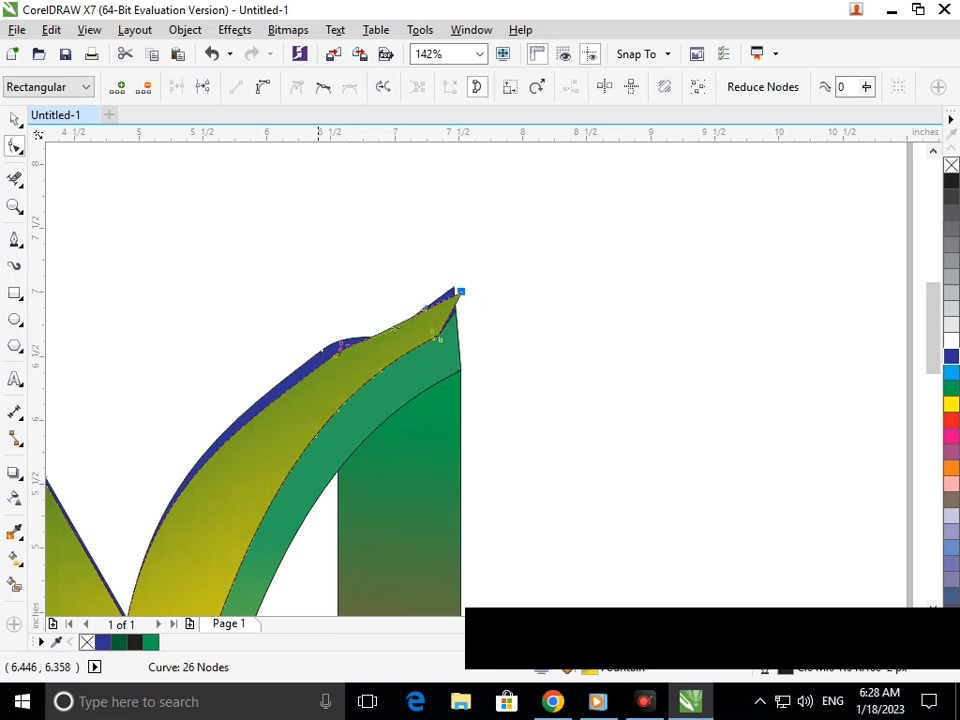
key(shift+F4)
- Delete the notch nodes from the V stroke's upper edge, bend the edge outward to meet the blue copy, and deselect the shape
scroll(453, 253, up, 5)
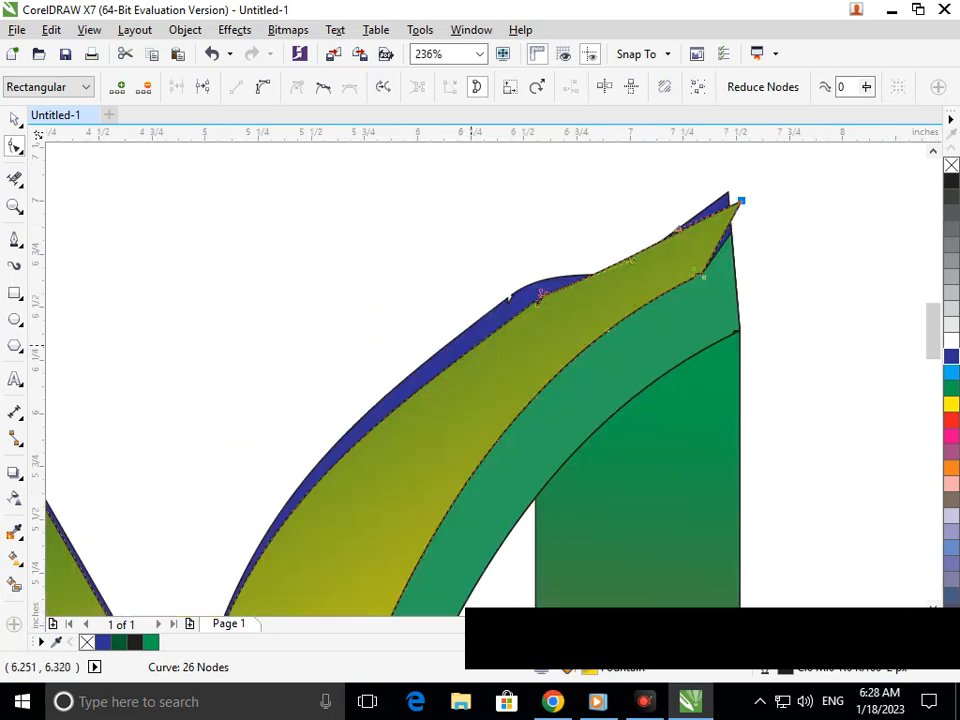
drag(506, 271, 546, 318)
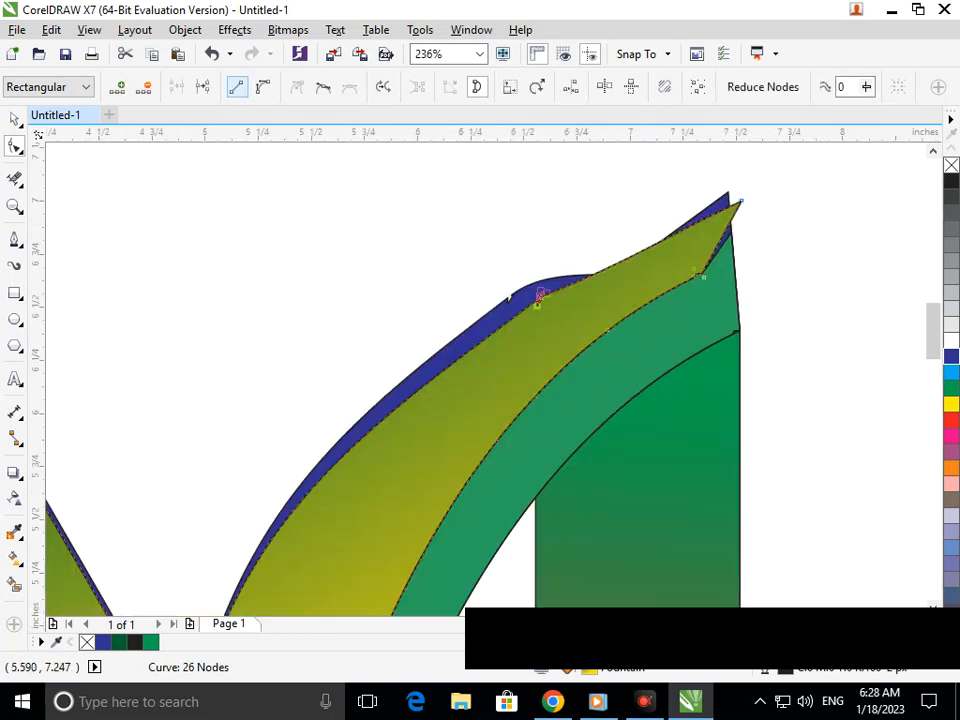
key(Delete)
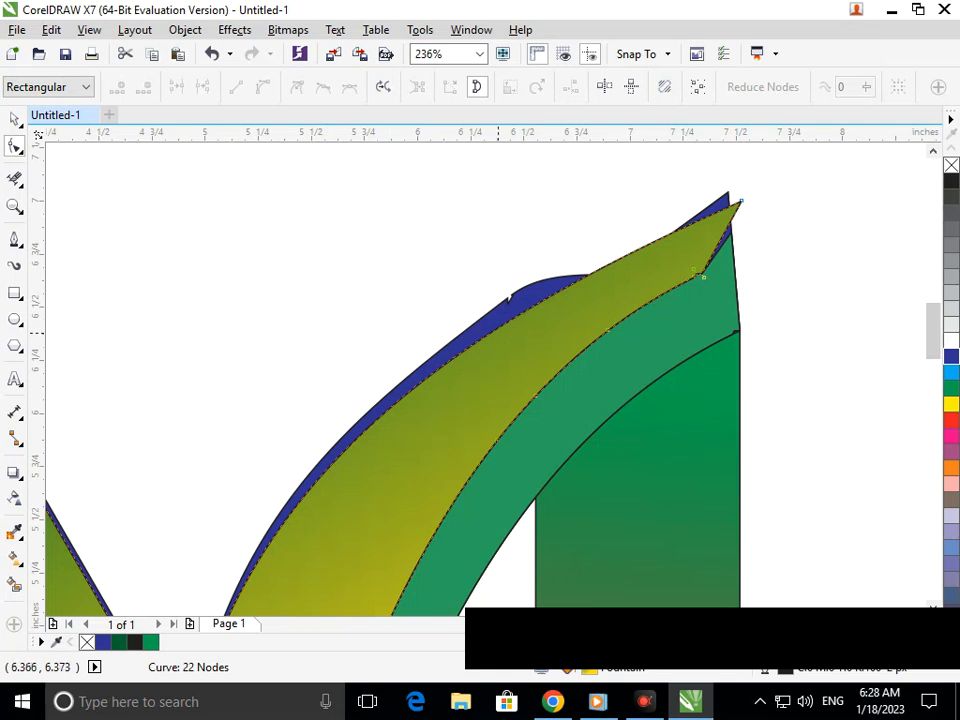
click(507, 320)
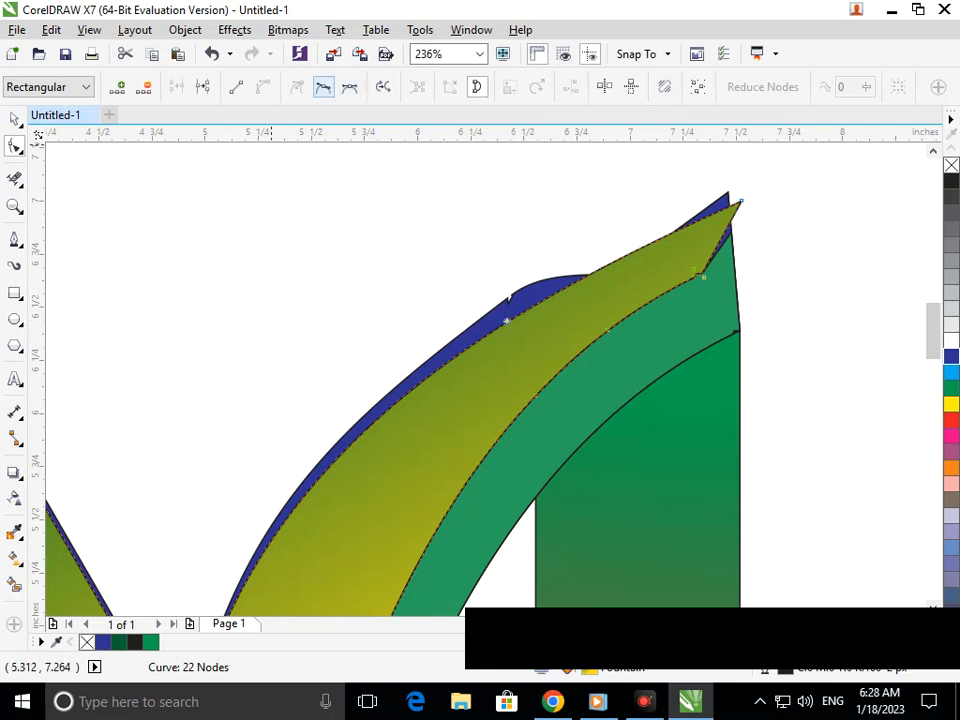
drag(507, 320, 506, 301)
scroll(523, 285, down, 5)
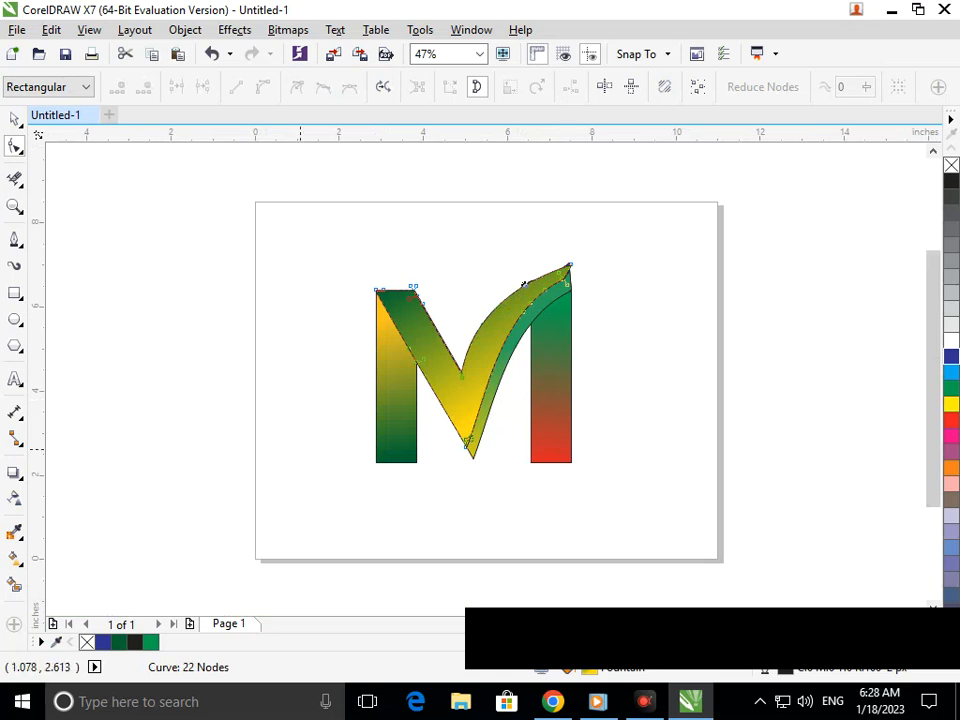
click(14, 119)
click(719, 362)
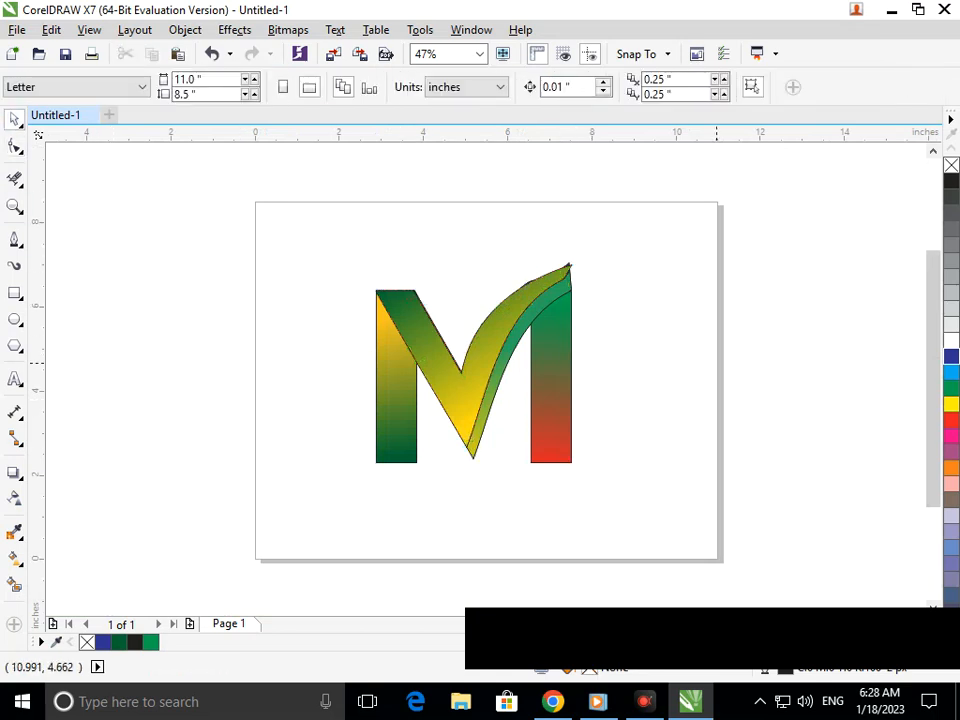
- Pull the blue copy out from behind the V stroke and delete it
drag(496, 268, 595, 321)
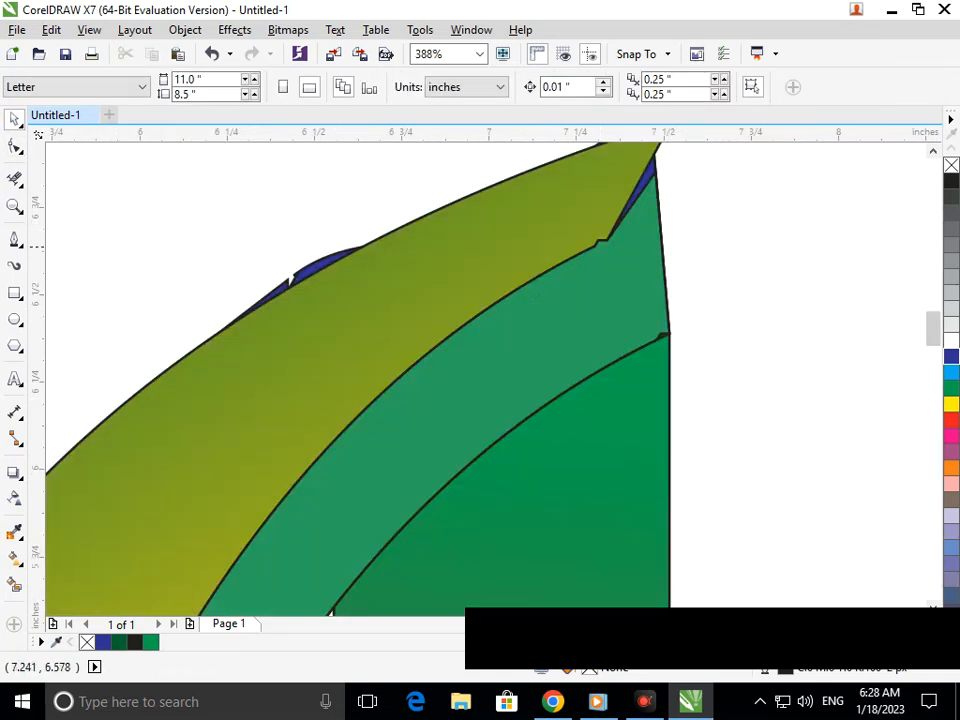
key(F3)
key(F2)
drag(447, 237, 683, 404)
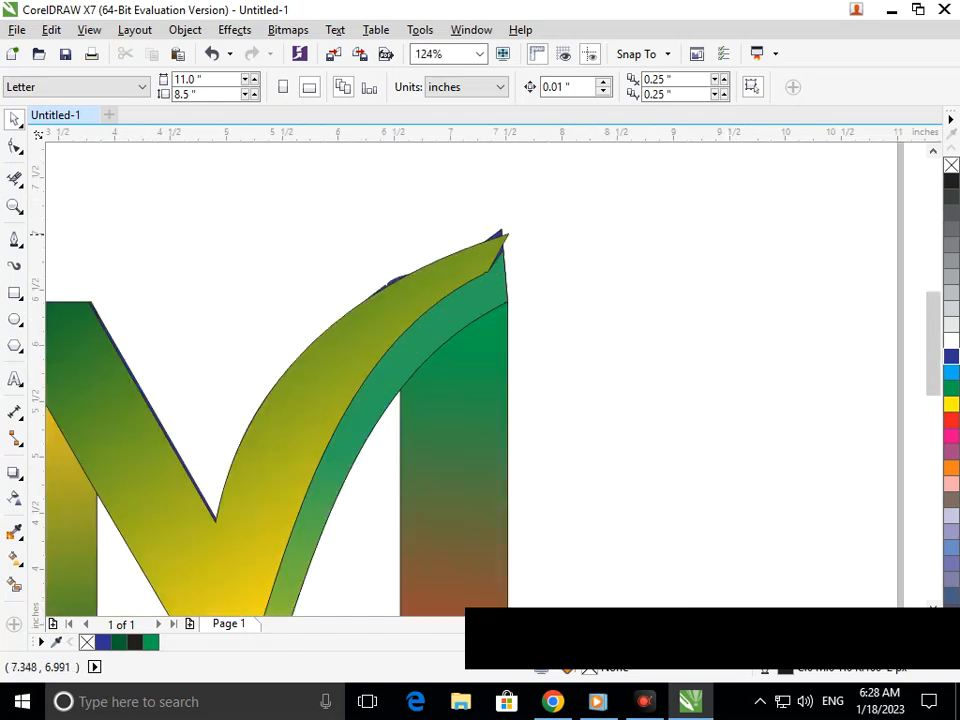
click(496, 231)
drag(496, 231, 544, 187)
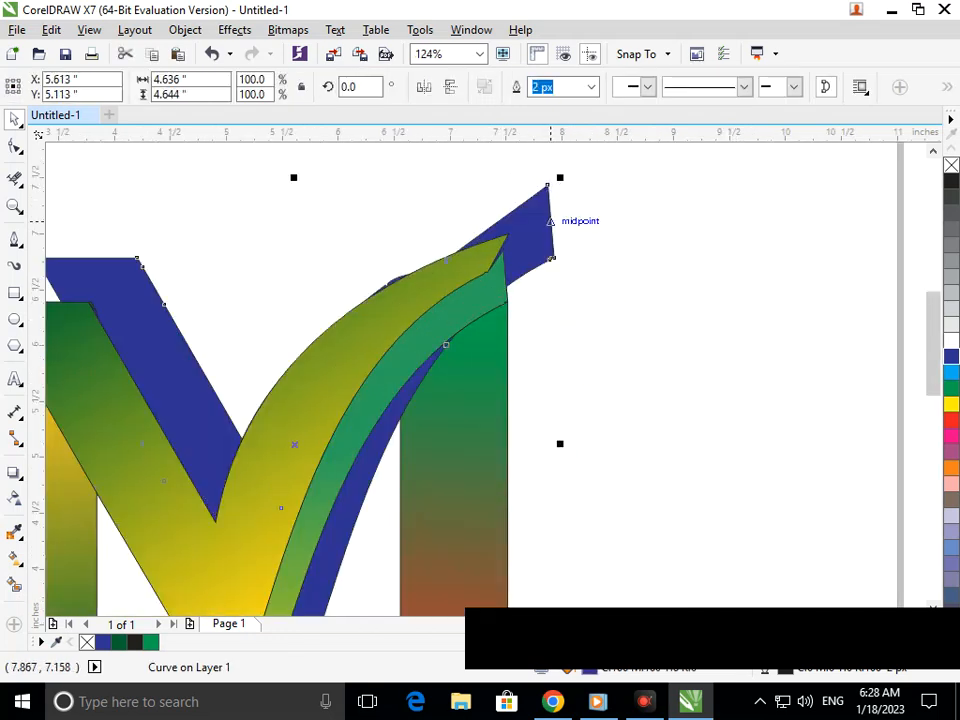
key(Delete)
- Move the V stroke's tip node inward and up onto the corner of the outline showing behind it
key(F2)
drag(421, 196, 549, 298)
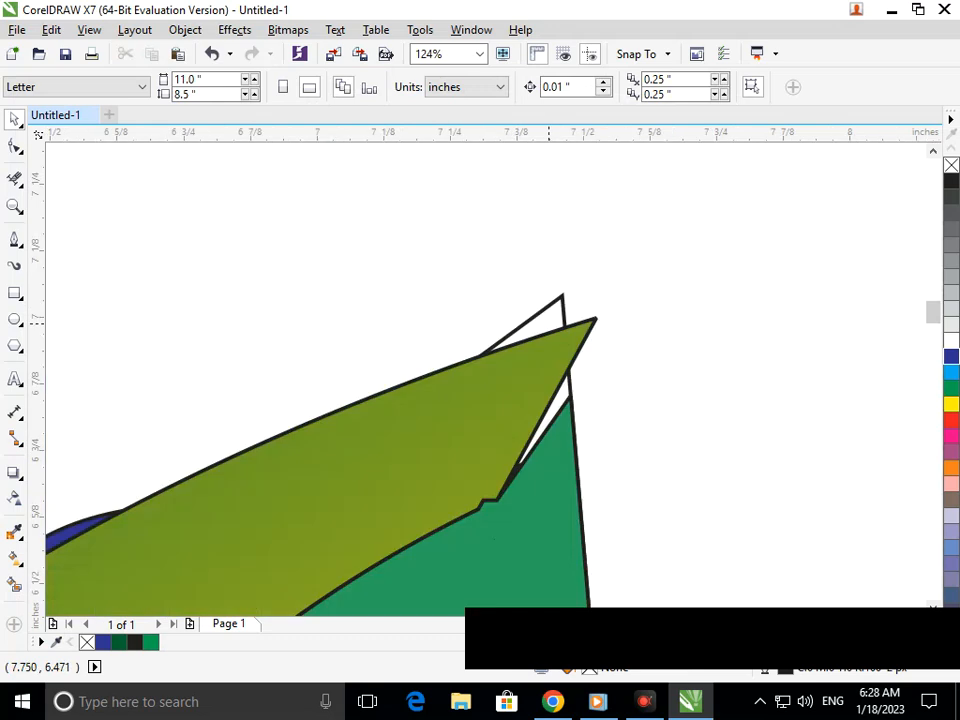
click(14, 146)
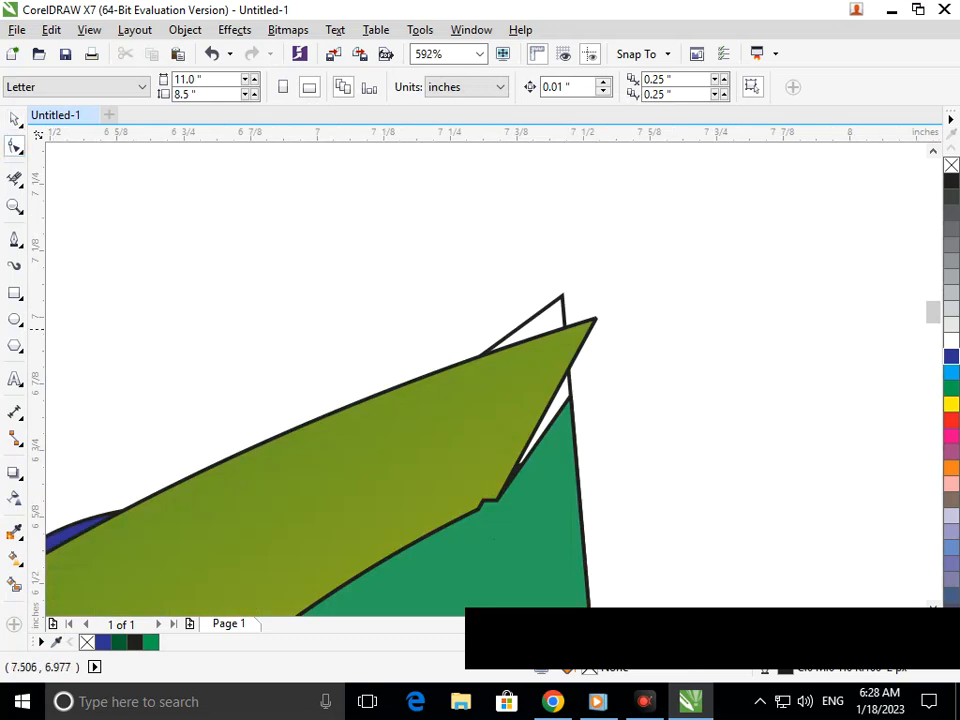
click(595, 320)
drag(595, 320, 561, 297)
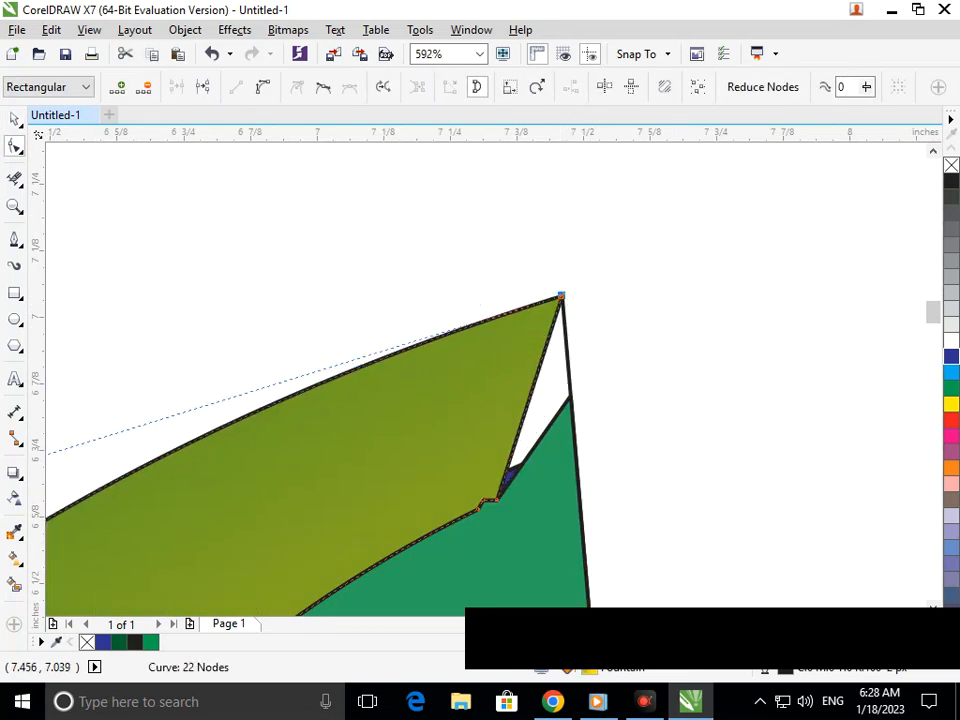
- Convert the V stroke's short tip edge to a curve, bend it outward to meet the green strip's corner, and deselect the shape
click(532, 388)
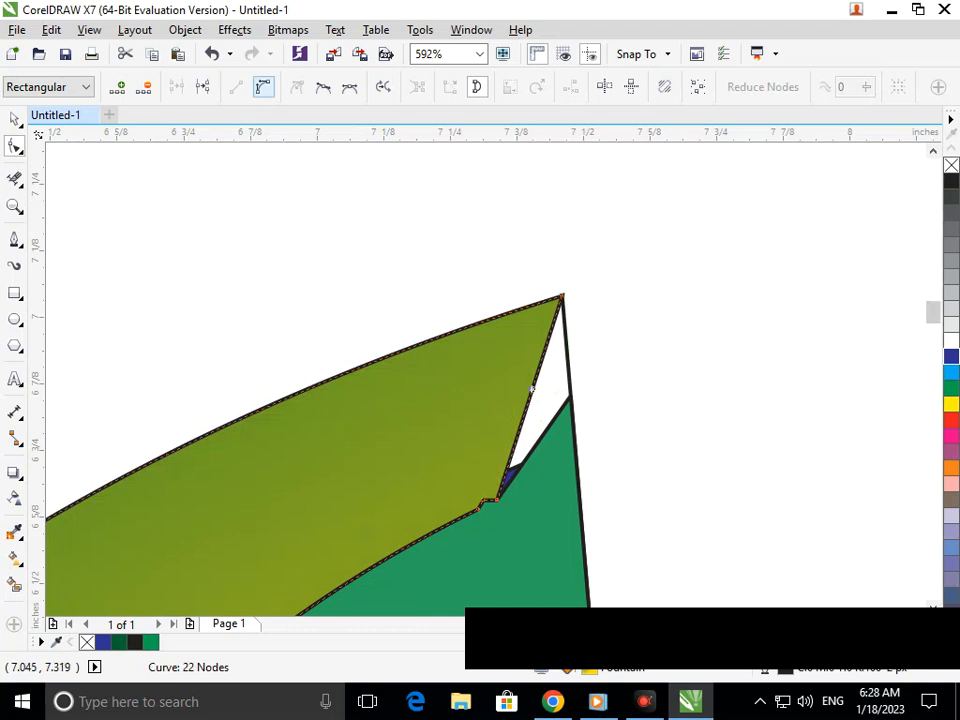
click(262, 87)
drag(540, 360, 576, 384)
drag(516, 435, 570, 398)
scroll(570, 398, down, 5)
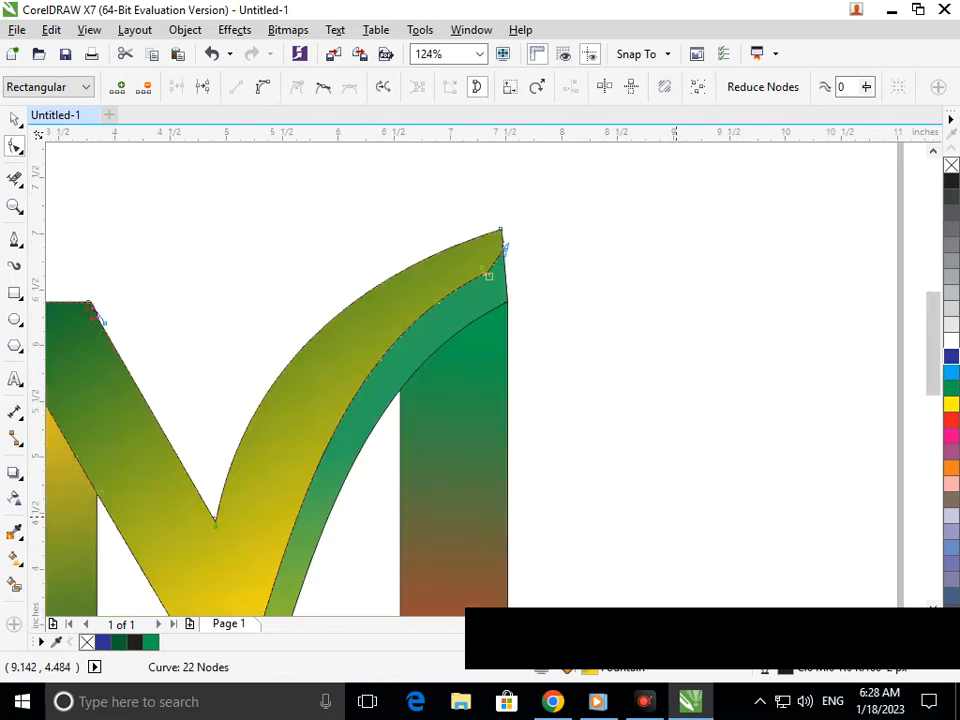
click(14, 119)
click(110, 273)
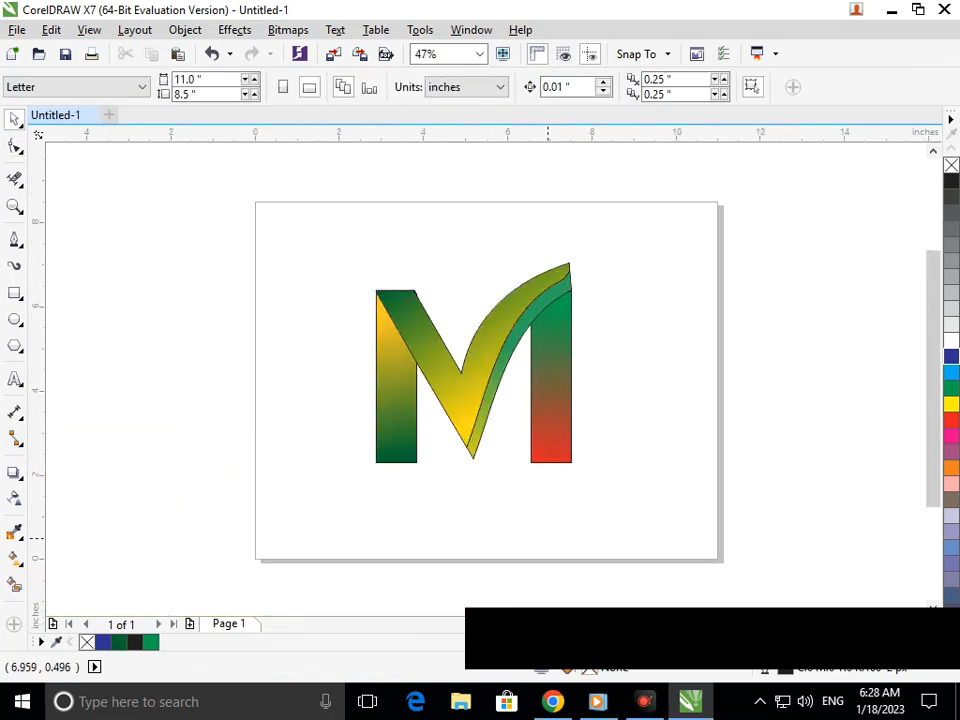
click(408, 454)
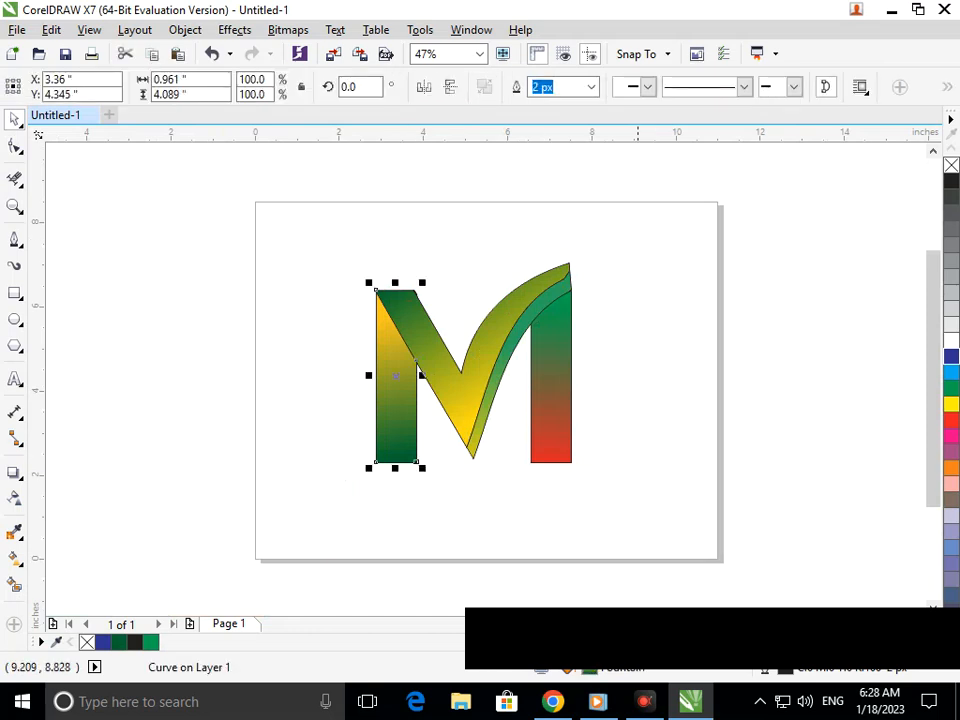
drag(391, 449, 378, 505)
key(ctrl+z)
click(420, 504)
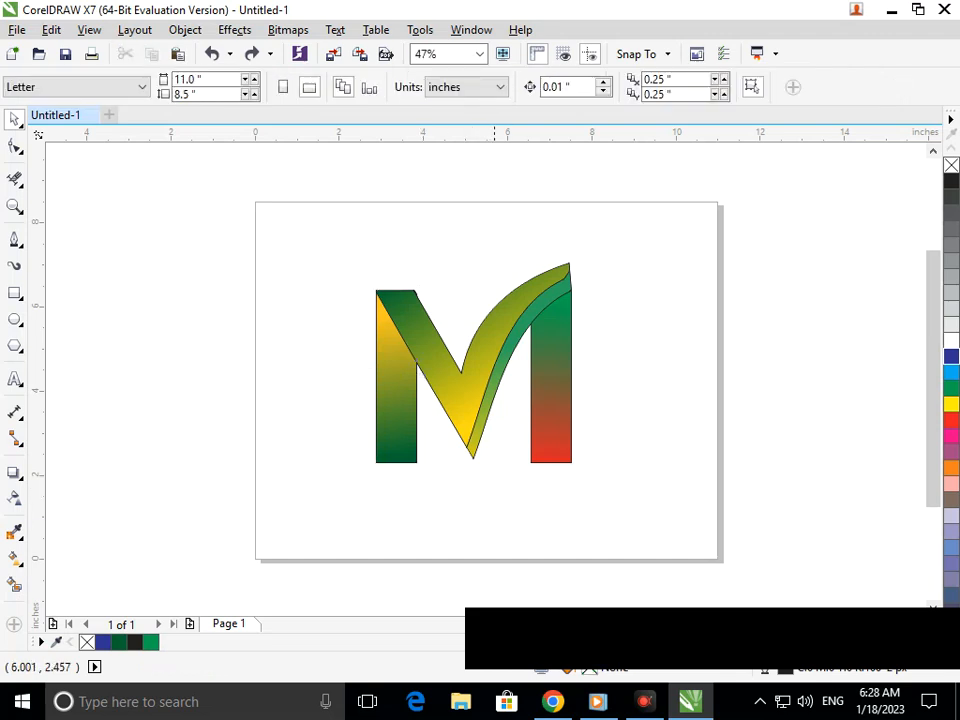
- Realign the green strip's fountain fill so green starts at its upper tip and yellow ends at its lower point
drag(480, 420, 535, 420)
key(ctrl+z)
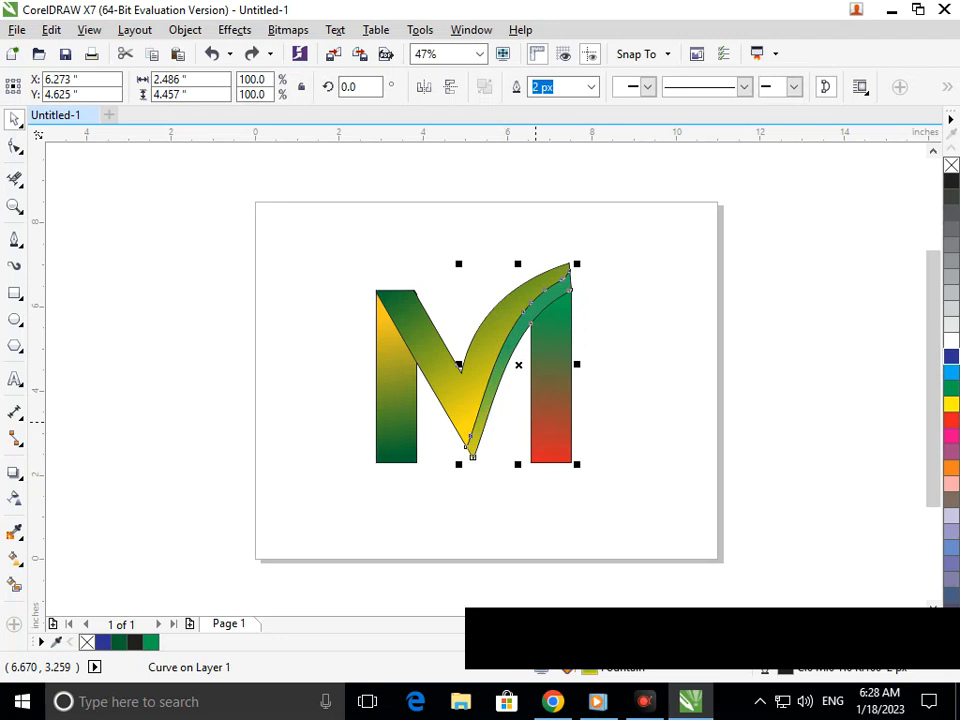
click(14, 557)
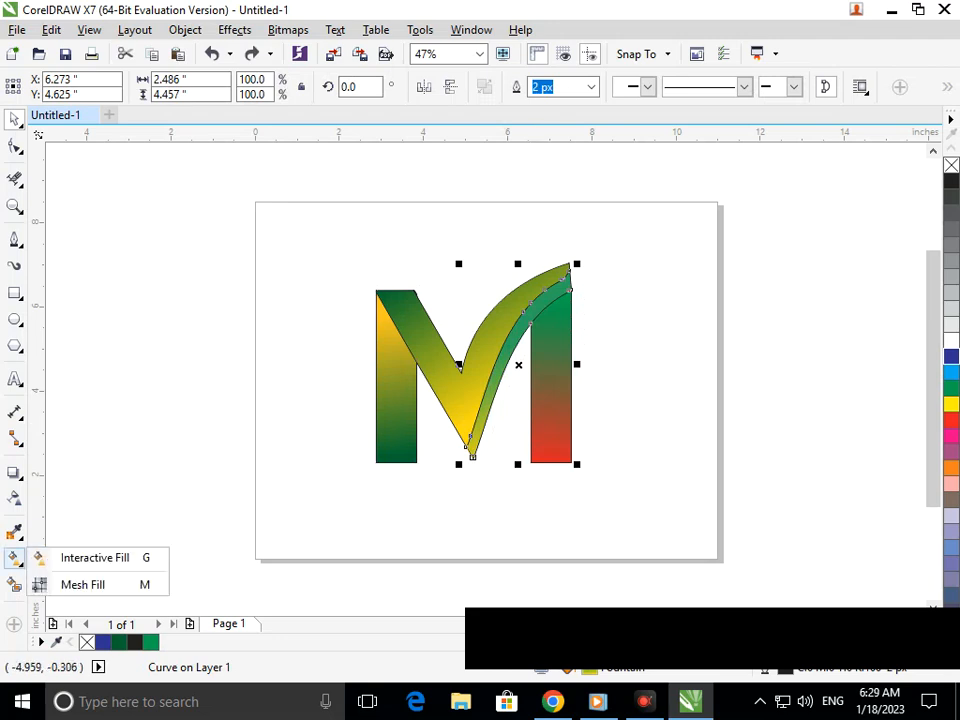
click(95, 557)
drag(547, 338, 569, 287)
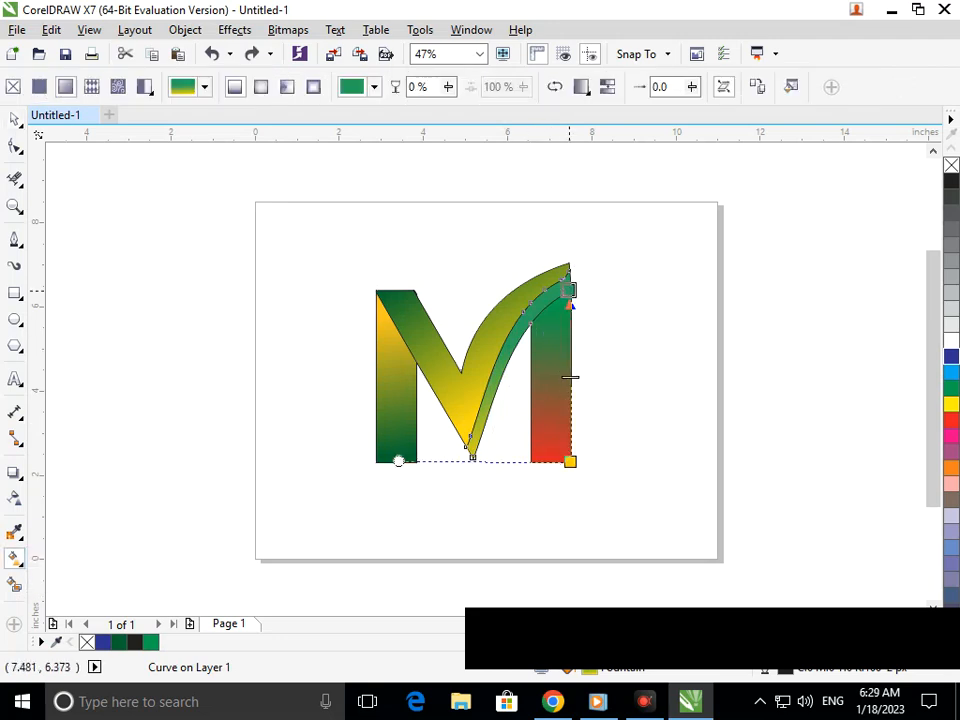
drag(569, 461, 471, 457)
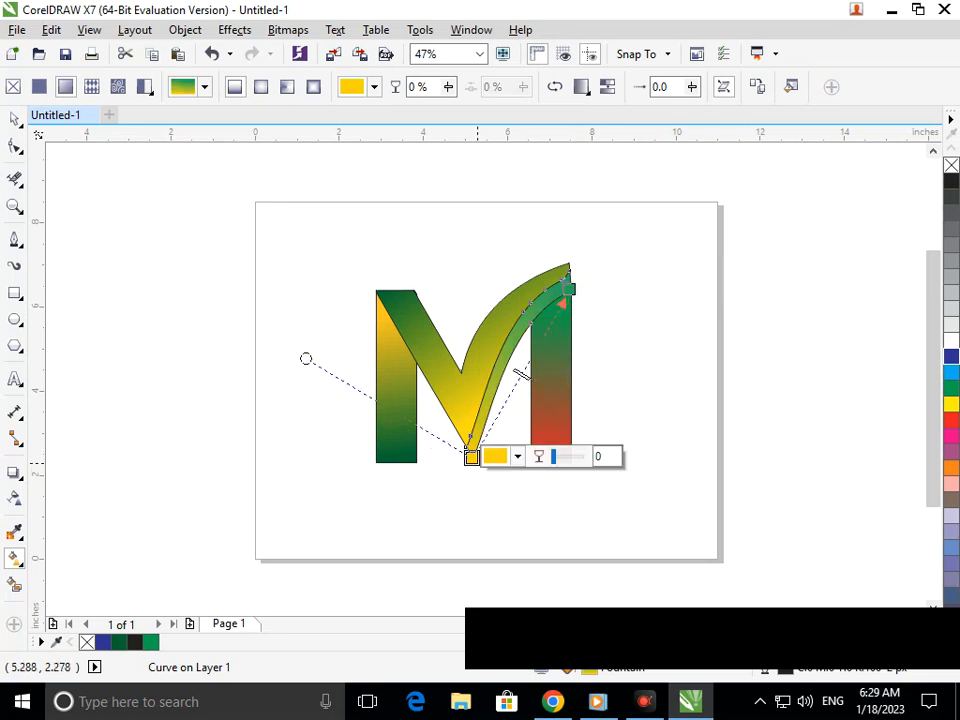
- Change the strip's lower fountain-fill colour to a dark brown with C 45 and M 47
click(517, 456)
click(517, 456)
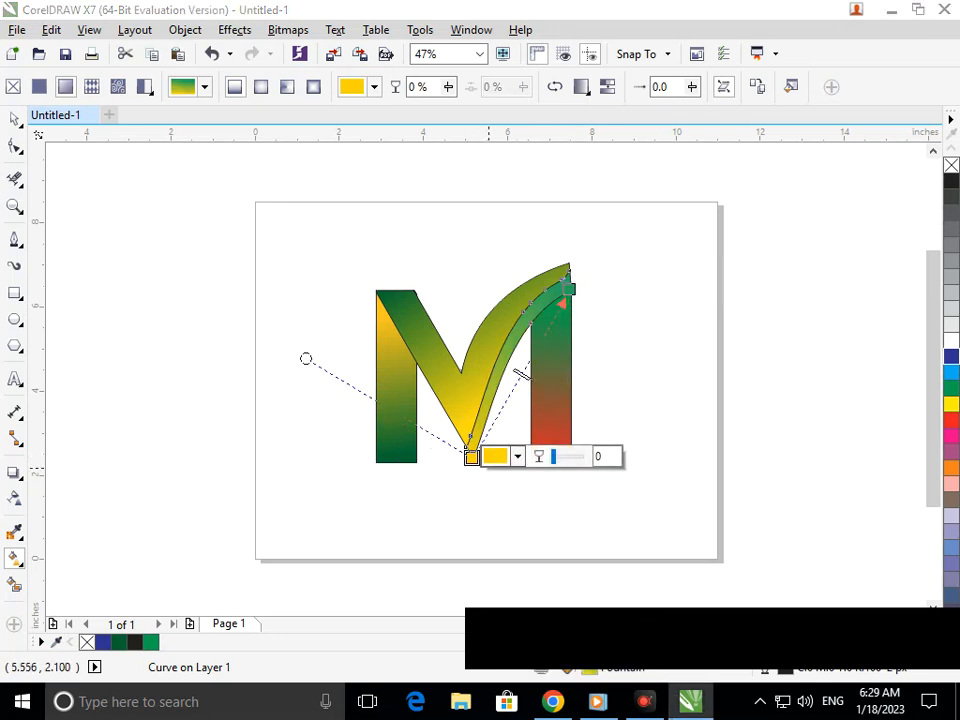
click(517, 456)
drag(586, 593, 585, 590)
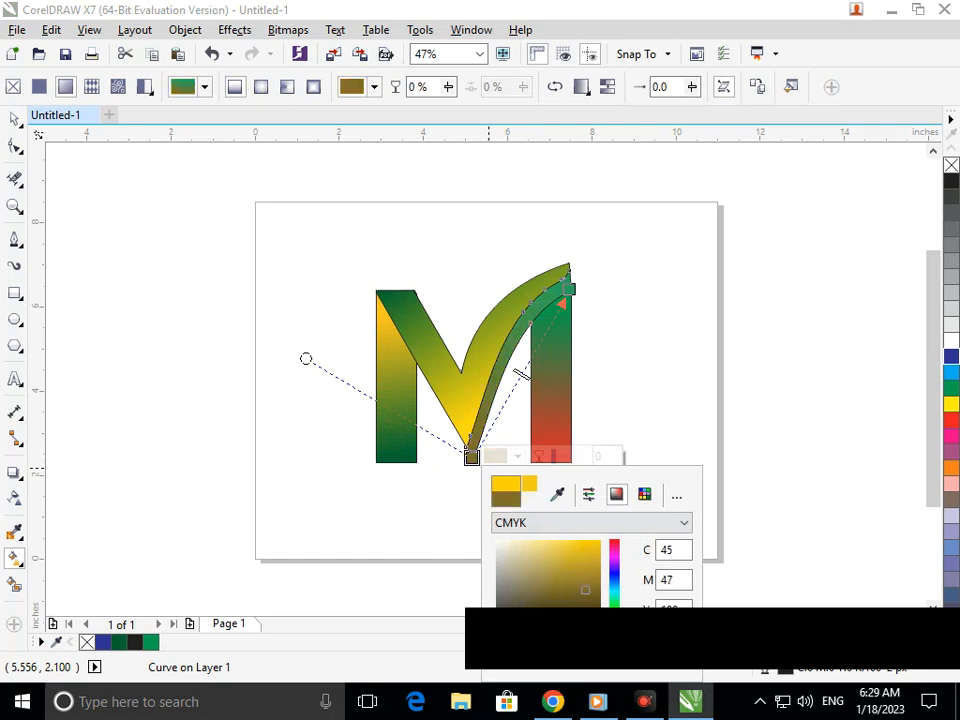
click(452, 550)
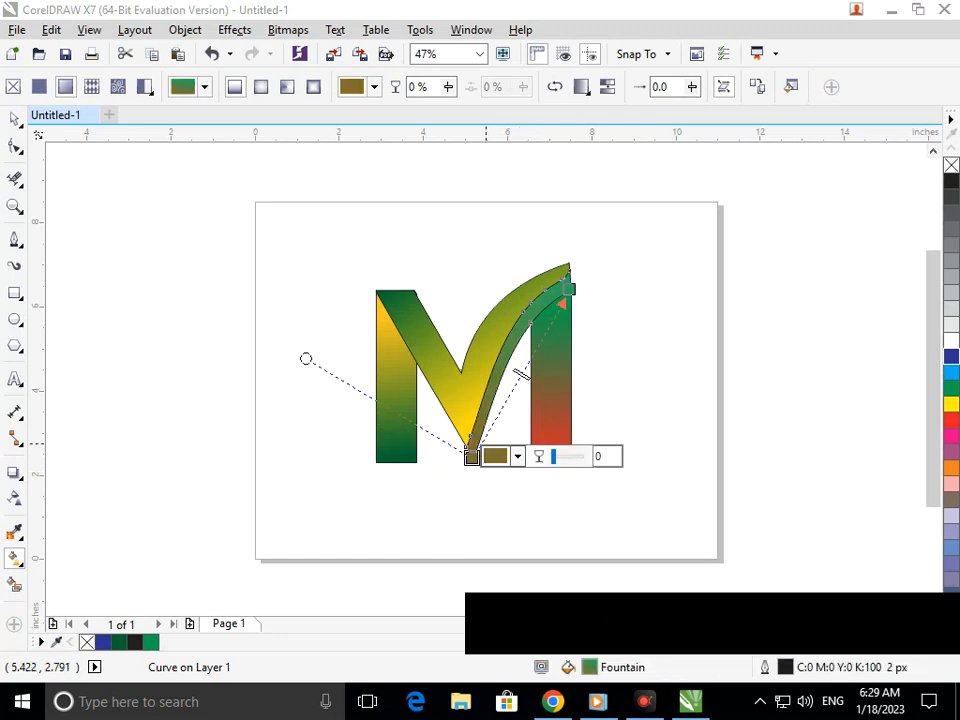
- Set the strip's lower fountain-fill colour to a golden orange with C 14 and K 0
click(517, 456)
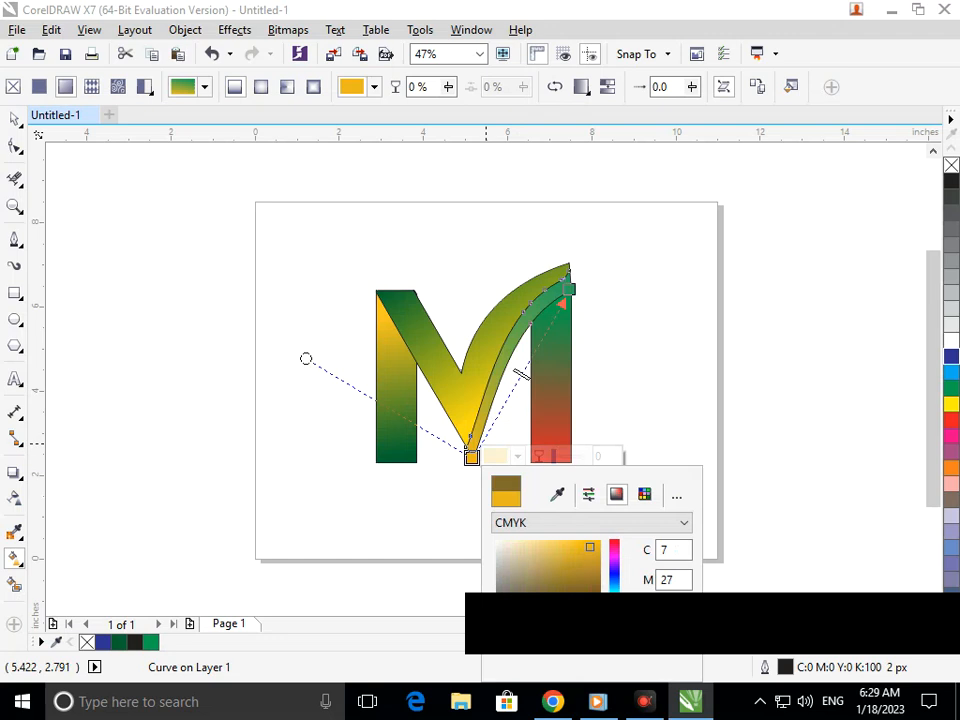
key(Escape)
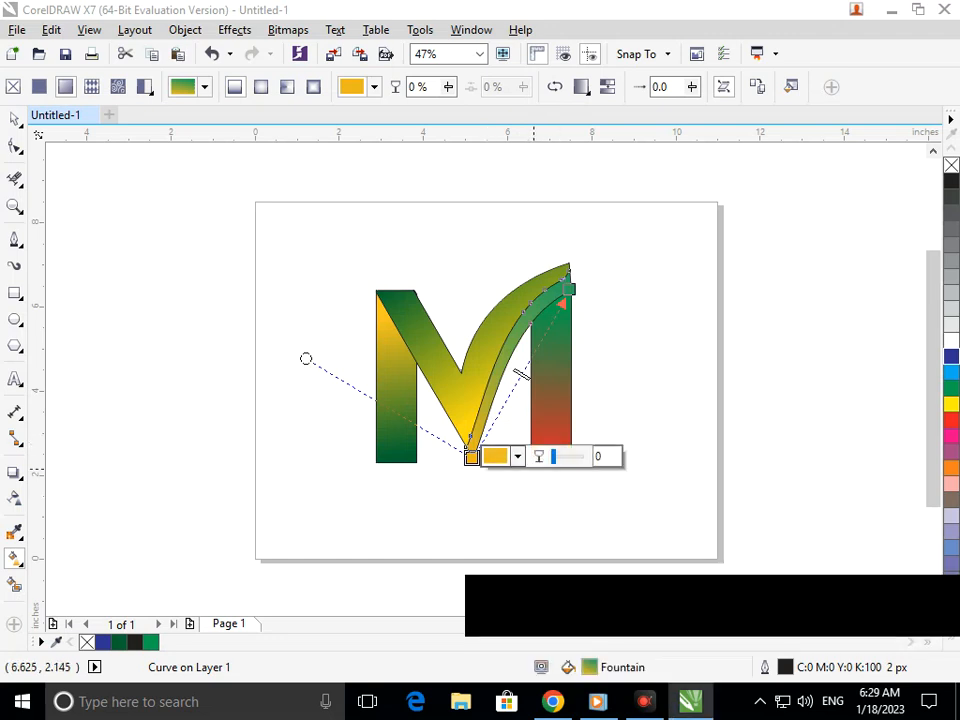
click(517, 456)
click(585, 567)
click(590, 553)
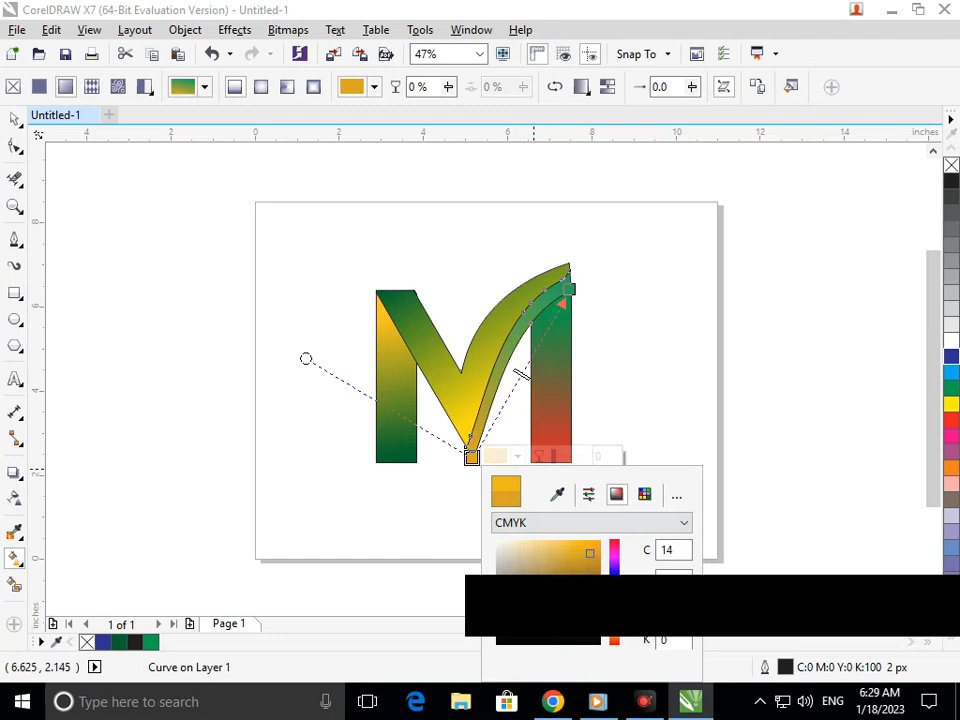
drag(544, 596, 578, 679)
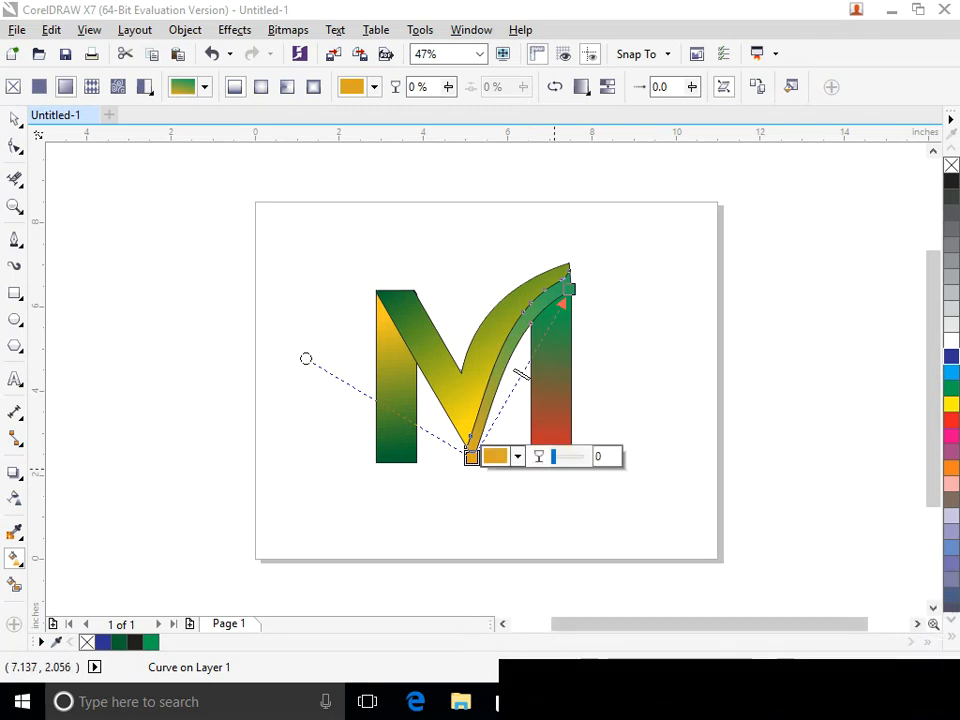
- Try a light blue of C 54, M 0, Y 20, K 0 as the strip's lower fountain-fill colour
click(517, 456)
click(580, 583)
drag(614, 634, 614, 593)
click(593, 541)
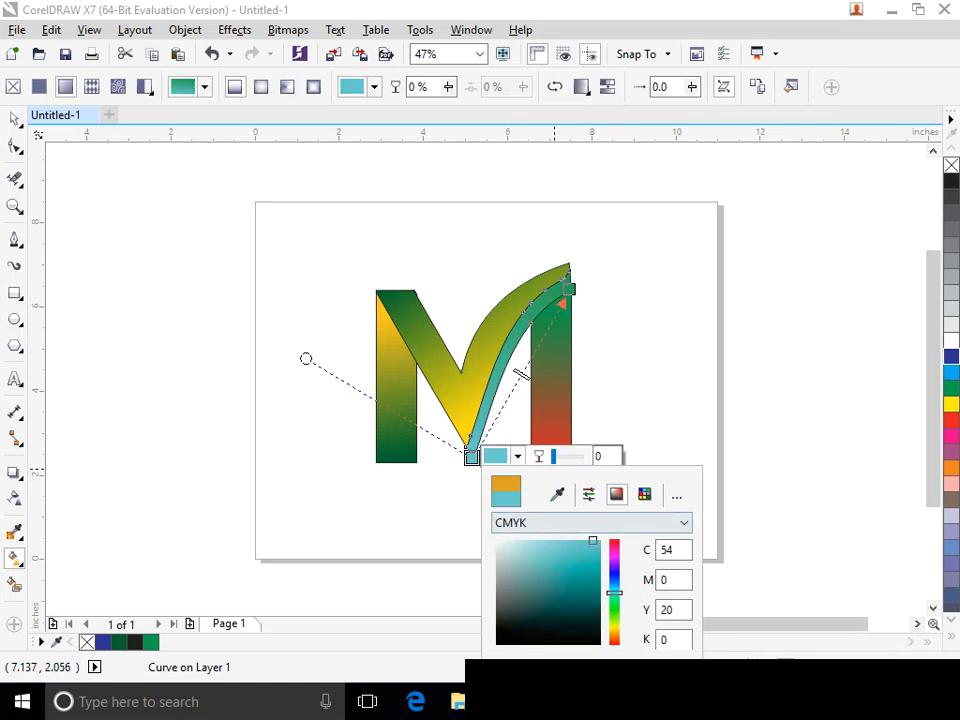
- Try a bright orange as the strip's upper fountain-fill colour and deselect the strip
click(571, 287)
click(593, 287)
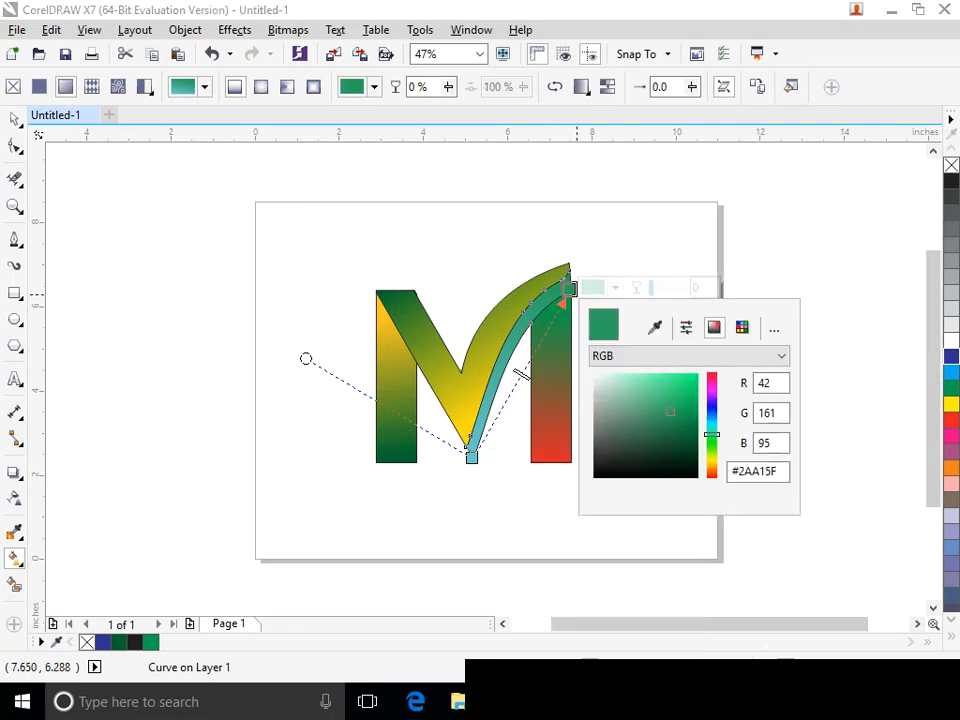
drag(712, 474, 712, 466)
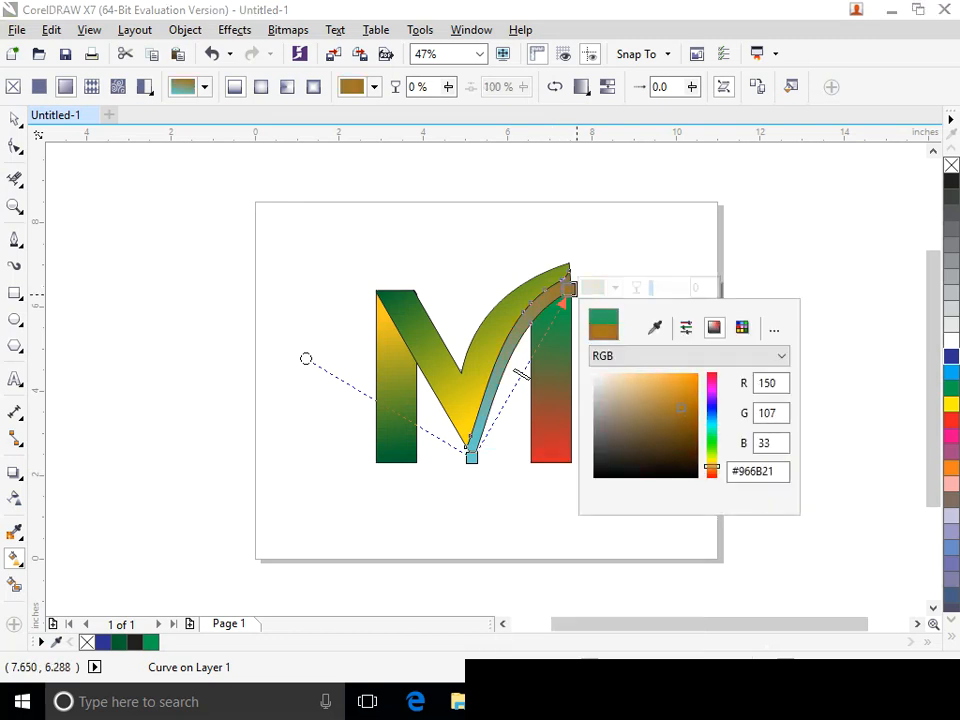
drag(690, 380, 701, 364)
click(14, 119)
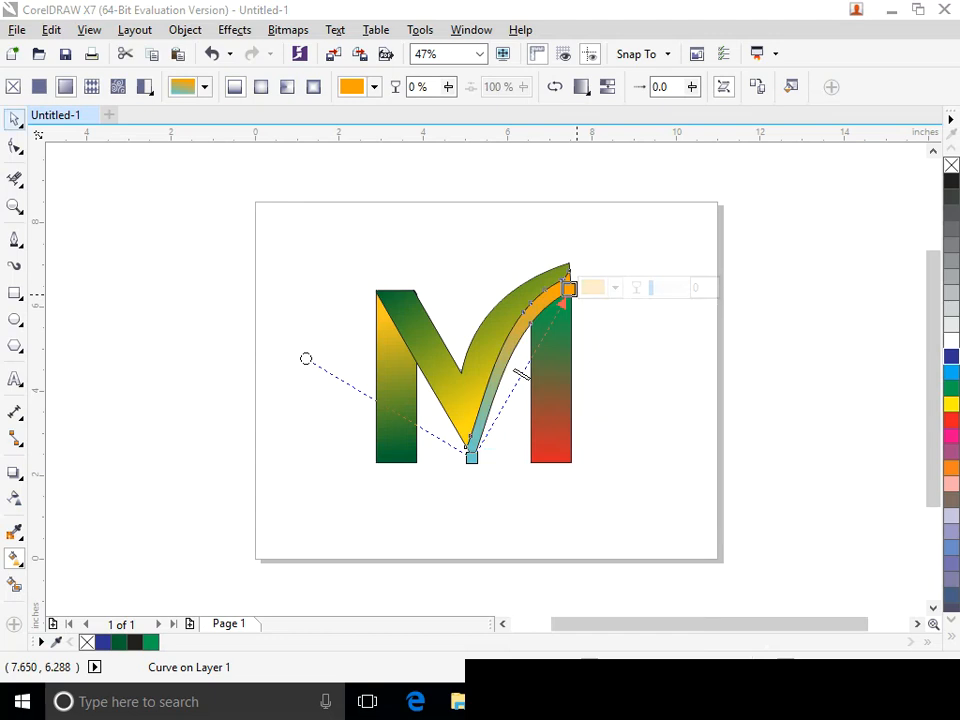
click(105, 260)
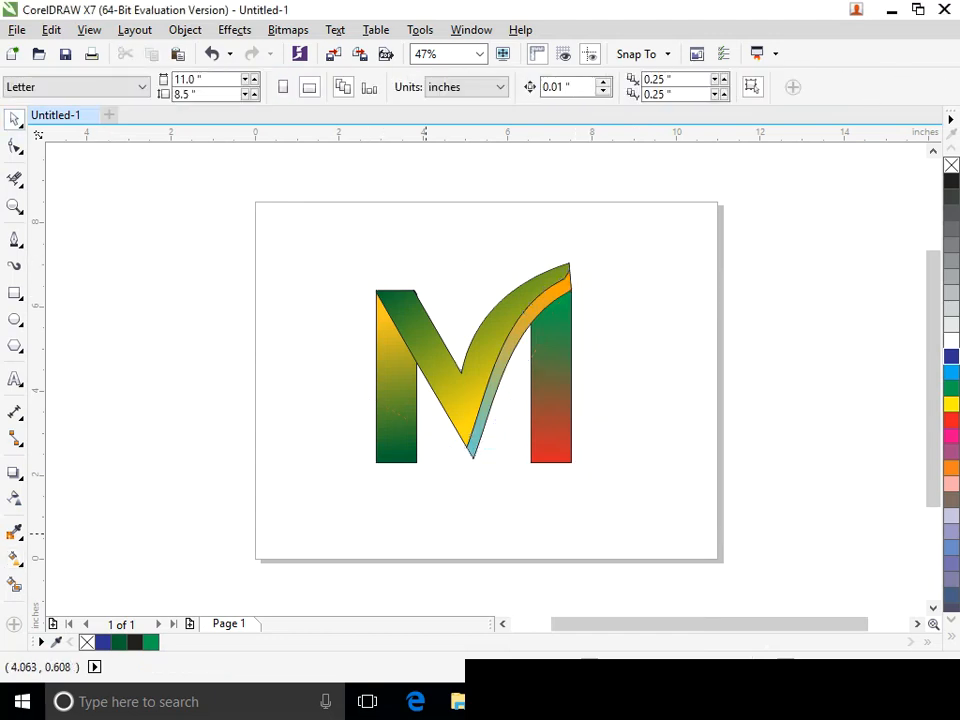
- Undo the light blue and bright orange colour changes on the strip and deselect it
key(ctrl+z)
key(ctrl+z)
key(ctrl+z)
key(ctrl+z)
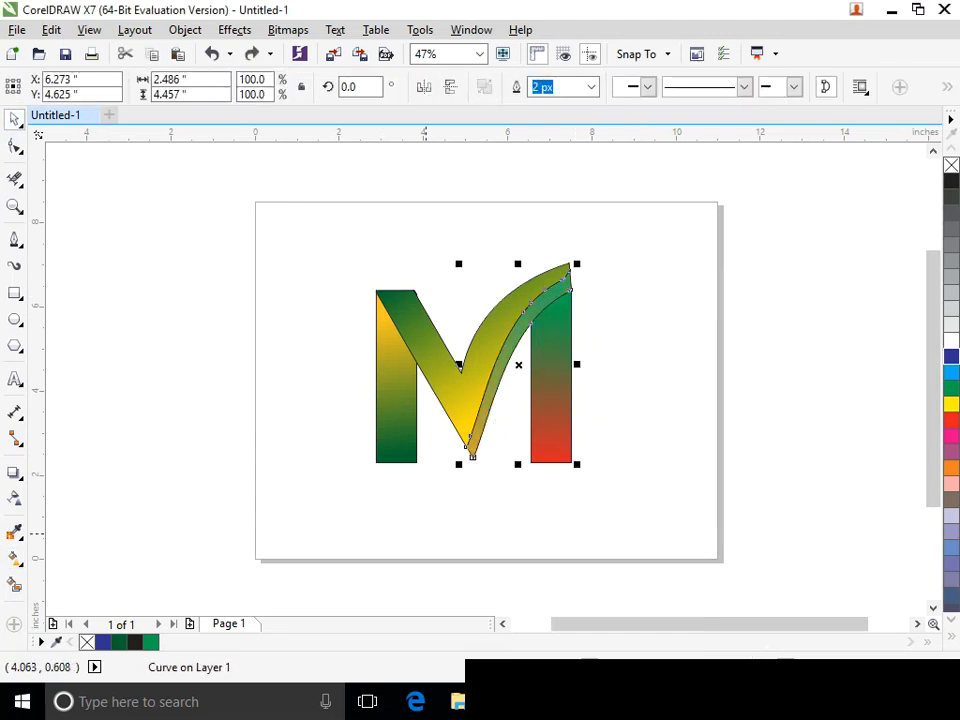
click(470, 508)
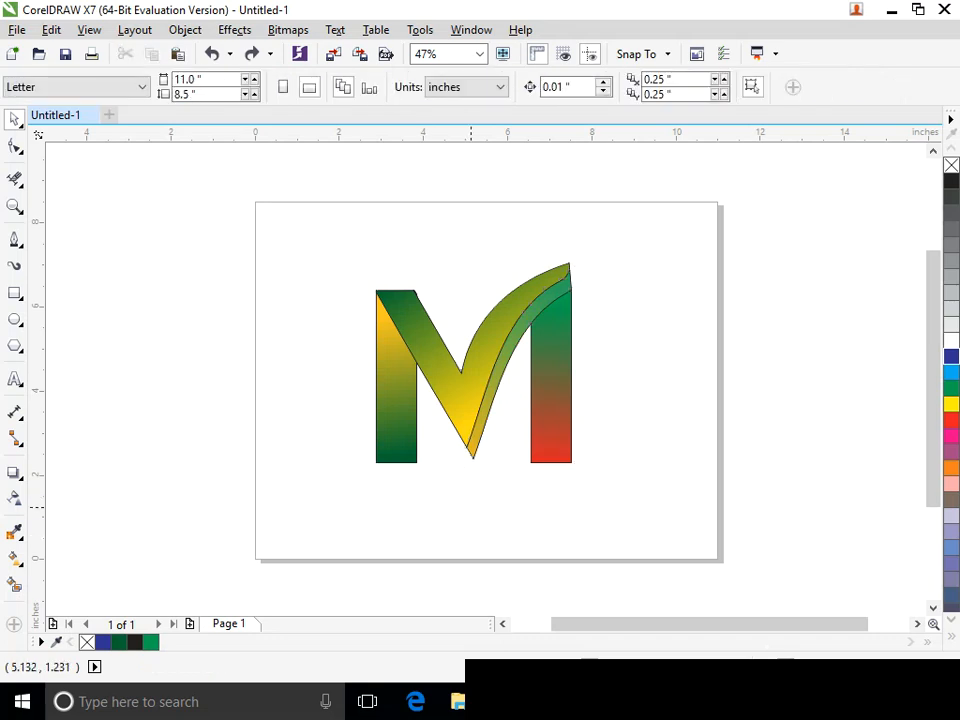
- Copy only the Fill property from the M's left leg onto its right leg and deselect it
key(F3)
scroll(483, 314, up, 1)
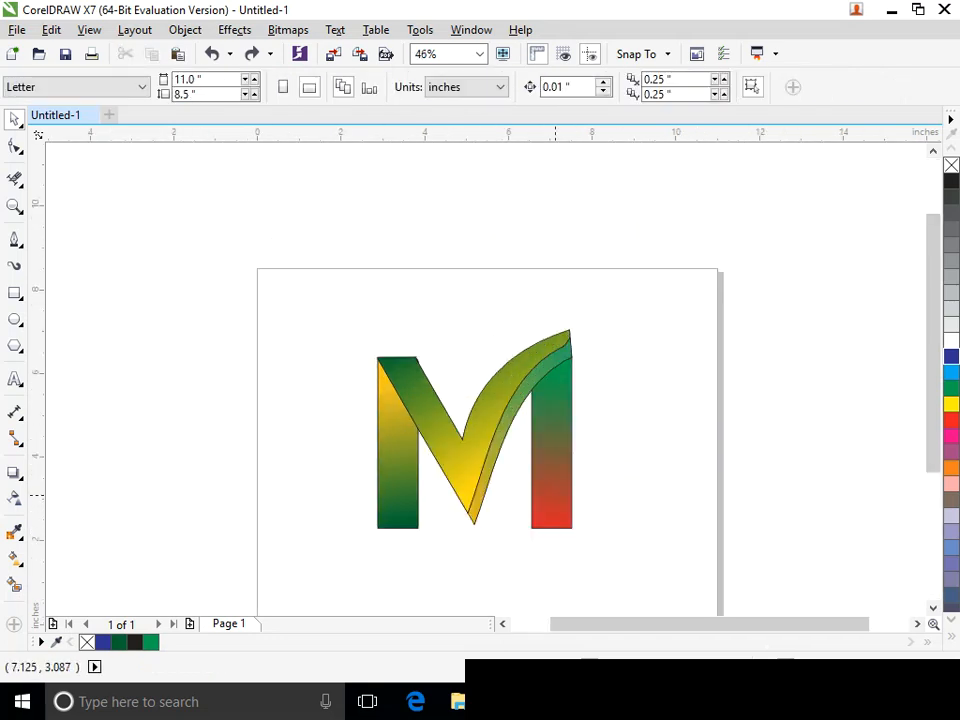
drag(555, 496, 564, 527)
key(ctrl+z)
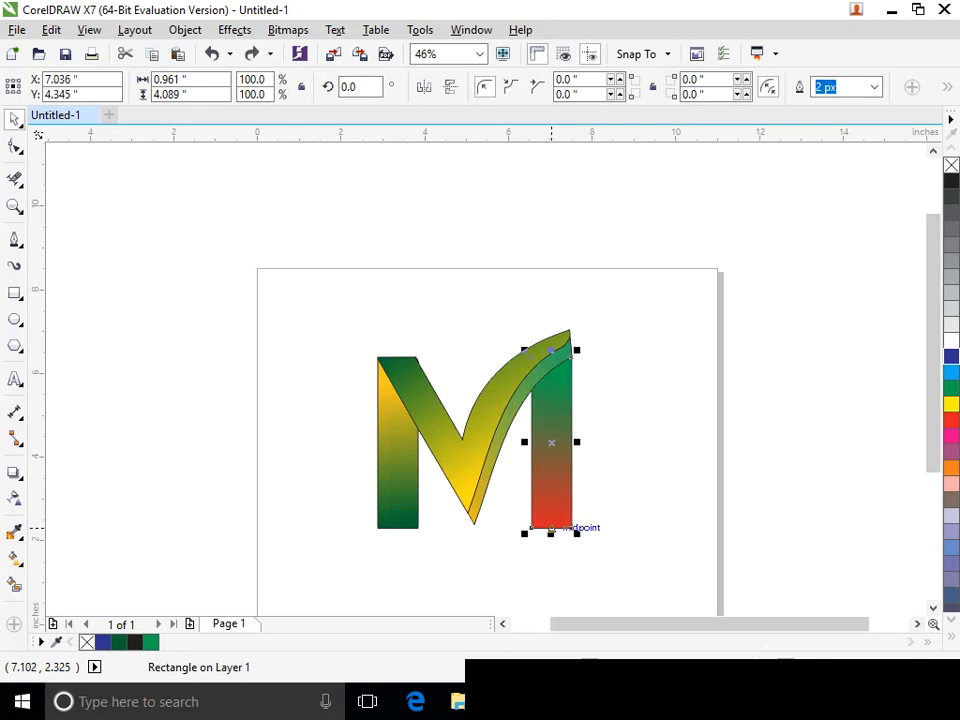
click(51, 29)
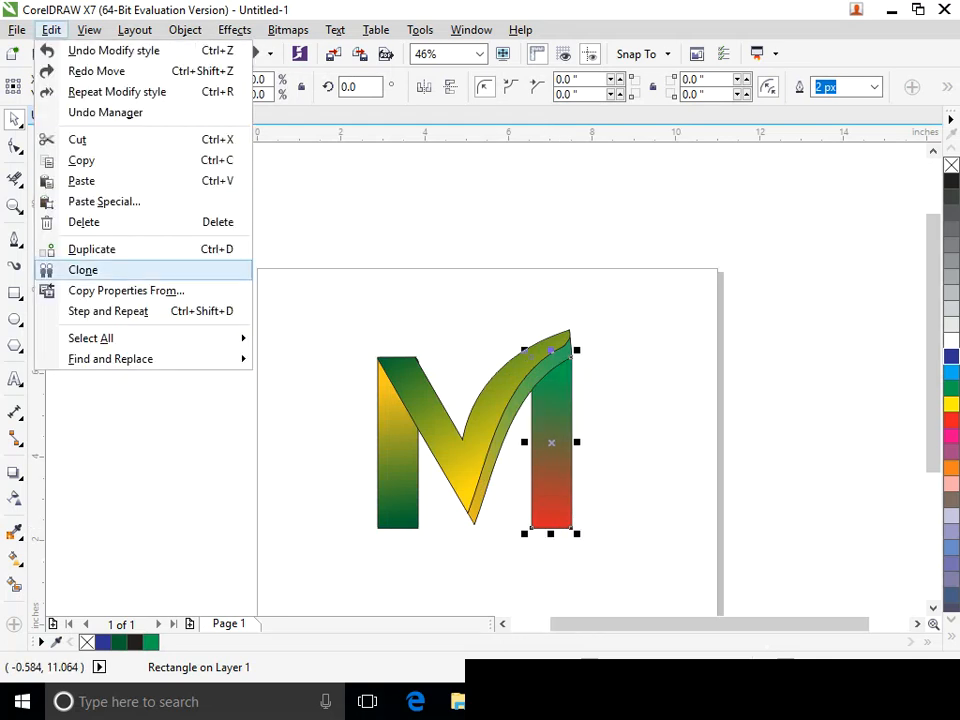
click(118, 289)
click(303, 328)
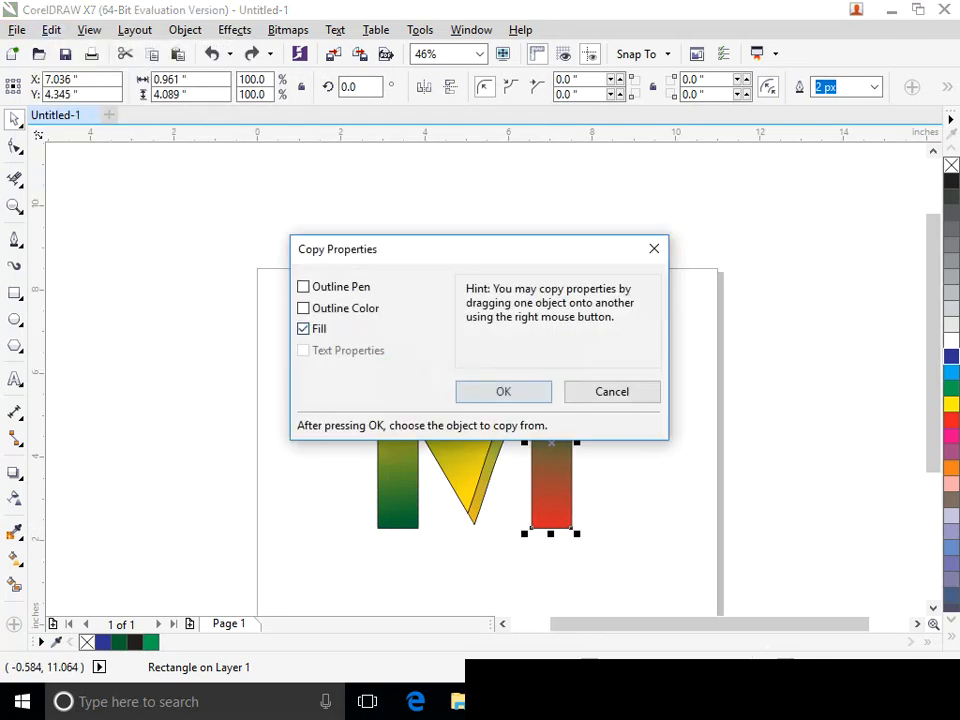
click(503, 391)
click(414, 455)
click(650, 453)
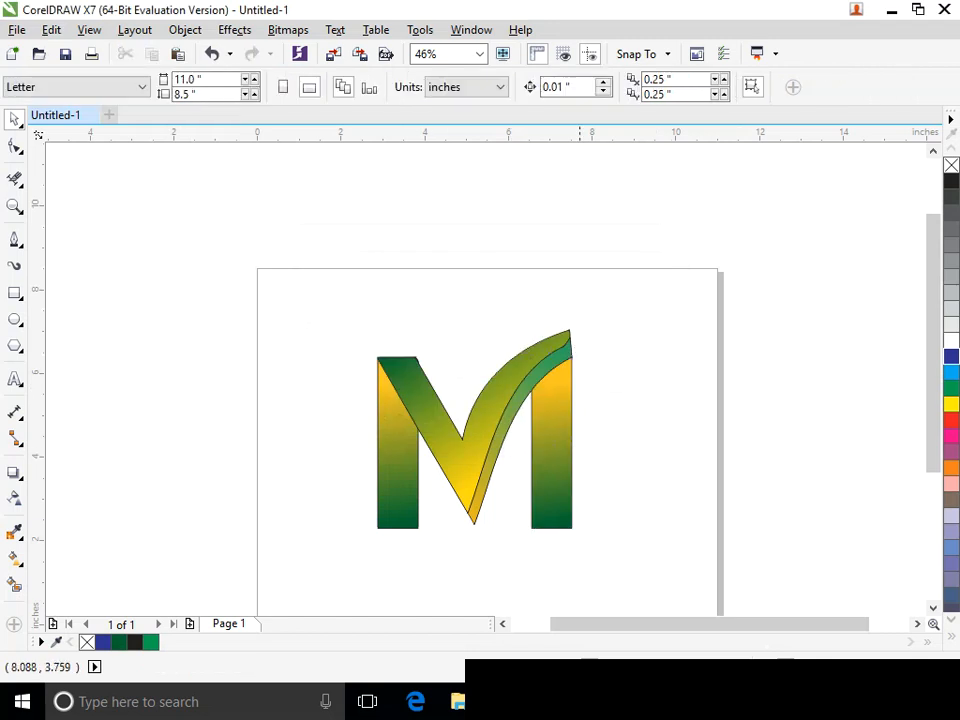
key(F3)
key(F2)
drag(324, 261, 720, 505)
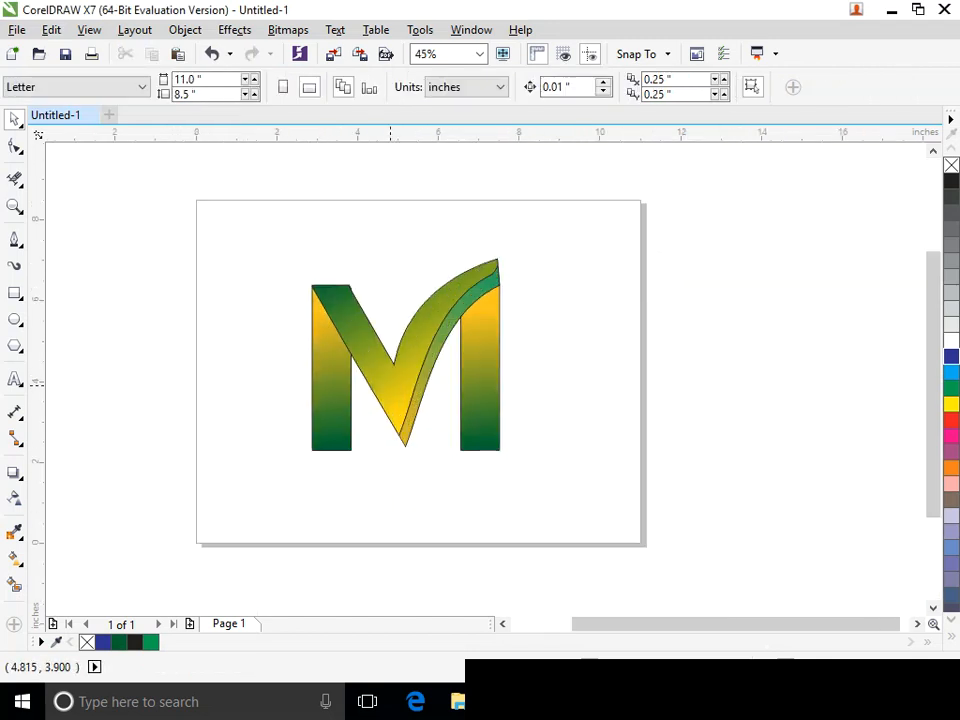
- Set the lower fountain-fill colour of the V-shaped swoosh to a bright sky blue
drag(396, 386, 320, 369)
key(ctrl+z)
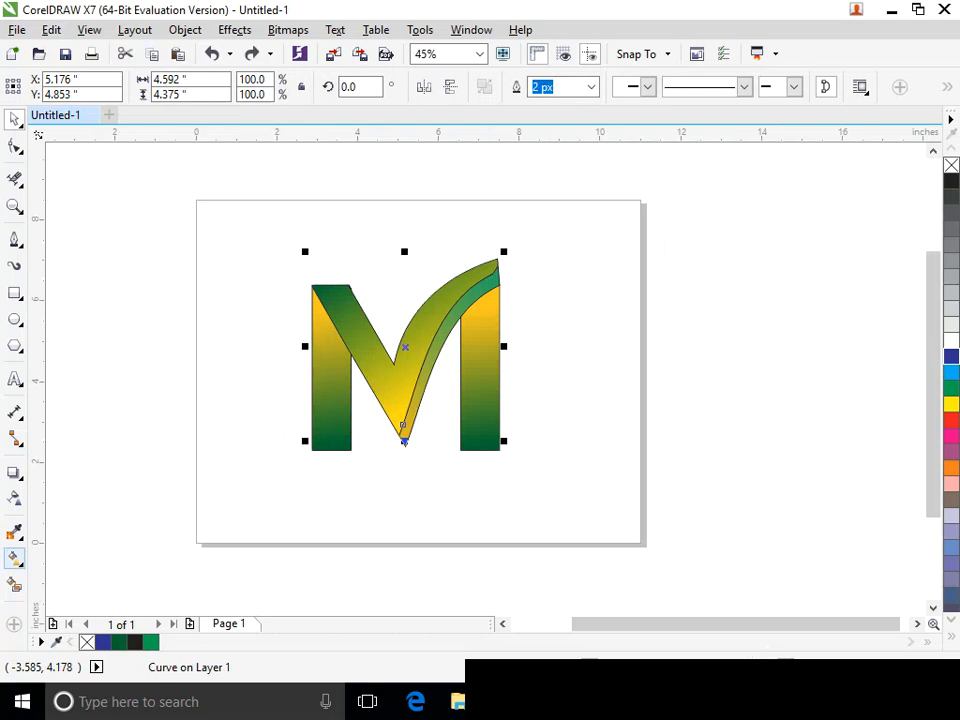
click(14, 558)
click(80, 556)
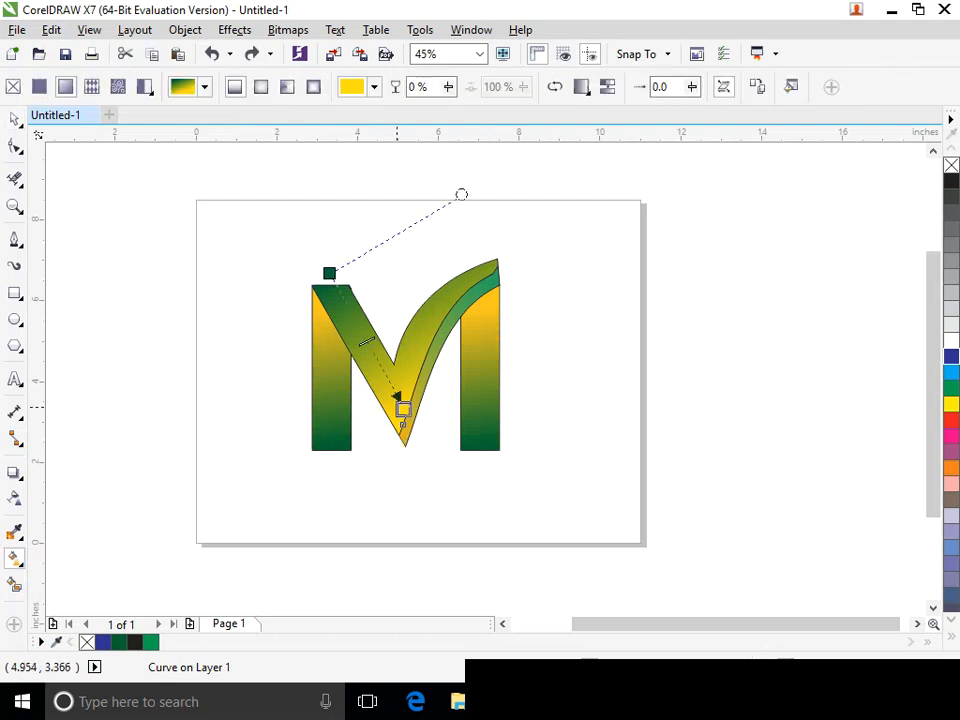
click(404, 409)
click(449, 398)
click(546, 533)
mouse_move(524, 484)
mouse_down()
mouse_move(531, 525)
mouse_move(529, 489)
mouse_up()
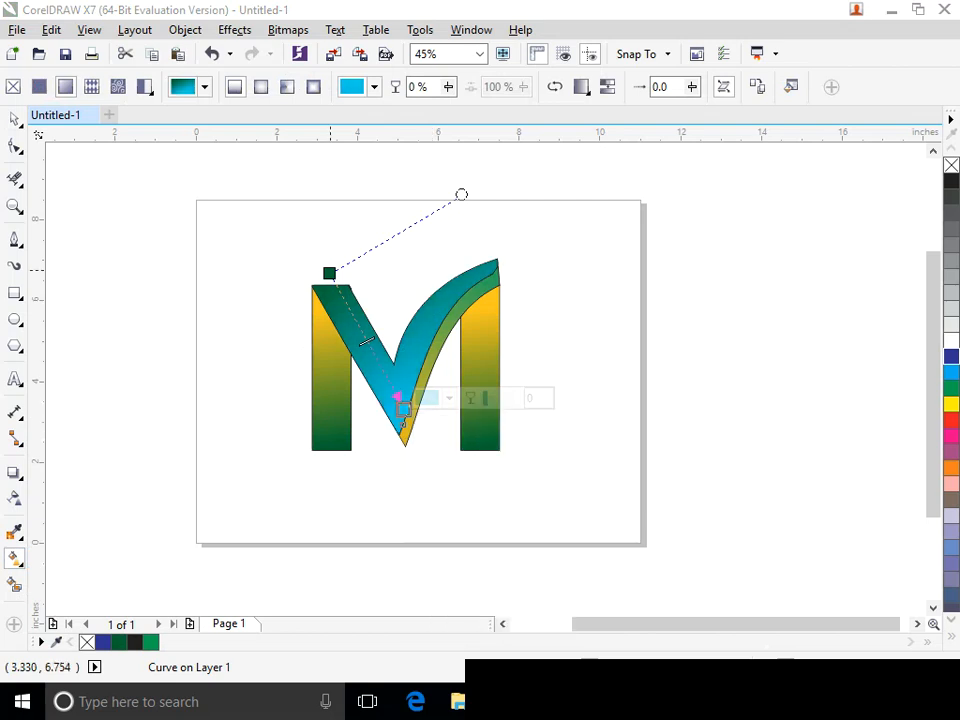
- Set the swoosh's upper fountain-fill colour to a muted, greyish dark green and deselect the swoosh
click(330, 271)
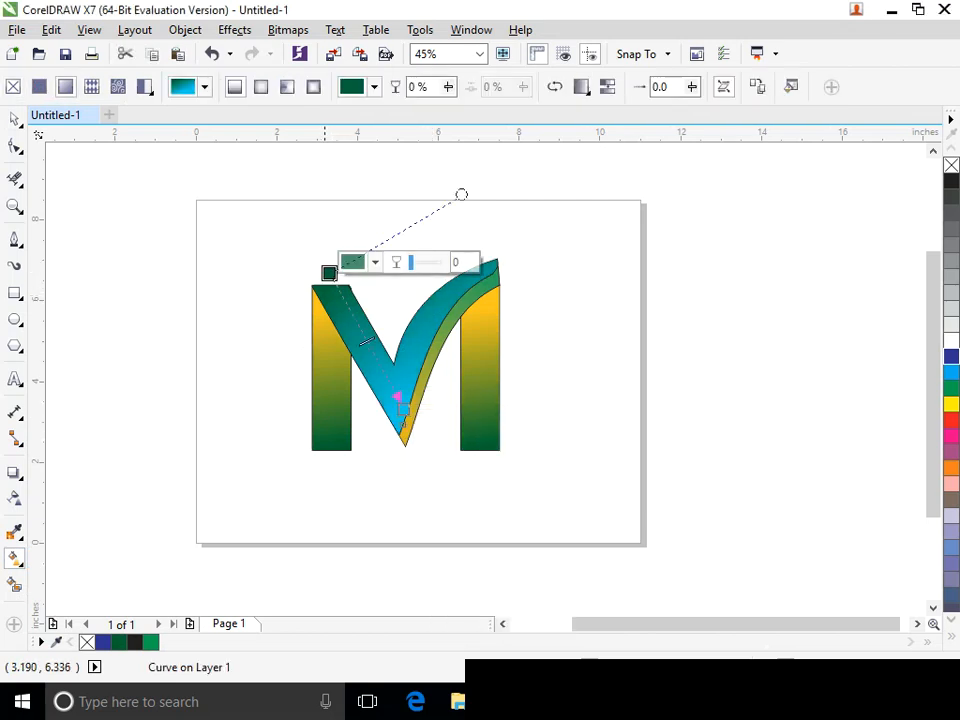
click(366, 271)
mouse_move(438, 398)
mouse_down()
mouse_move(426, 392)
mouse_move(417, 417)
mouse_up()
click(255, 378)
click(15, 120)
click(262, 325)
- Copy the fill from the swoosh onto the narrow strip along its edge, keeping the strip in place
drag(415, 404, 448, 402)
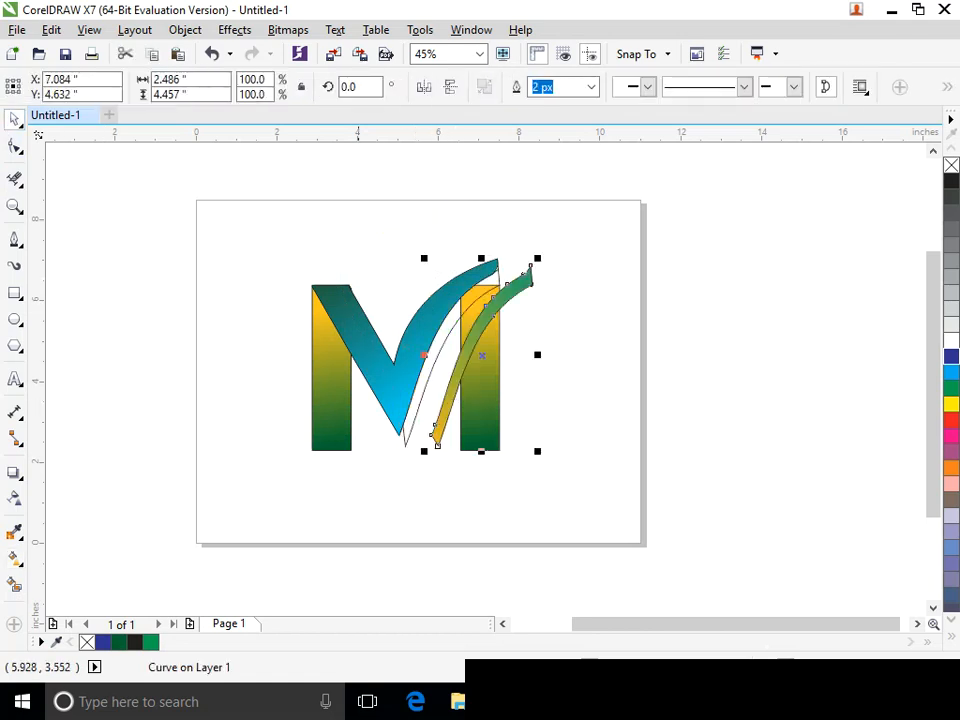
key(ctrl+z)
click(51, 29)
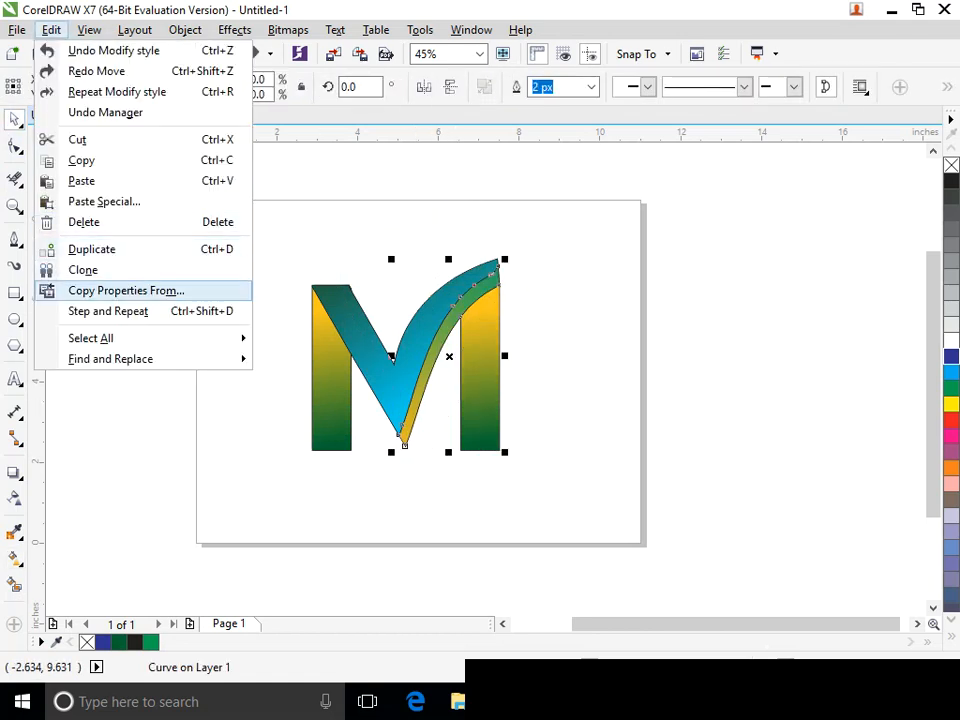
click(126, 290)
key(Return)
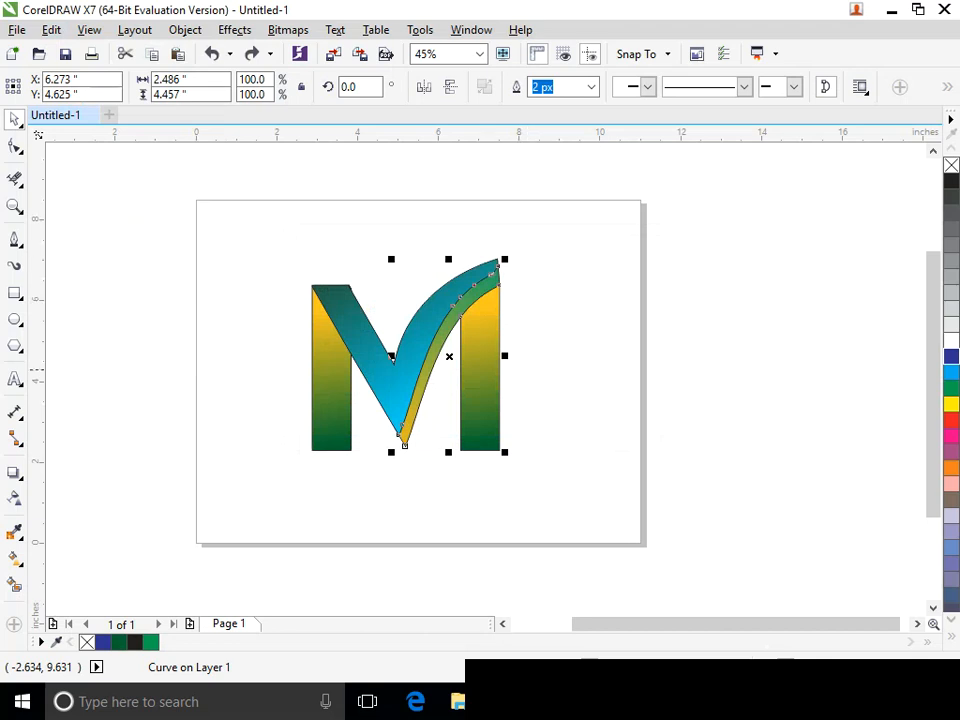
click(405, 412)
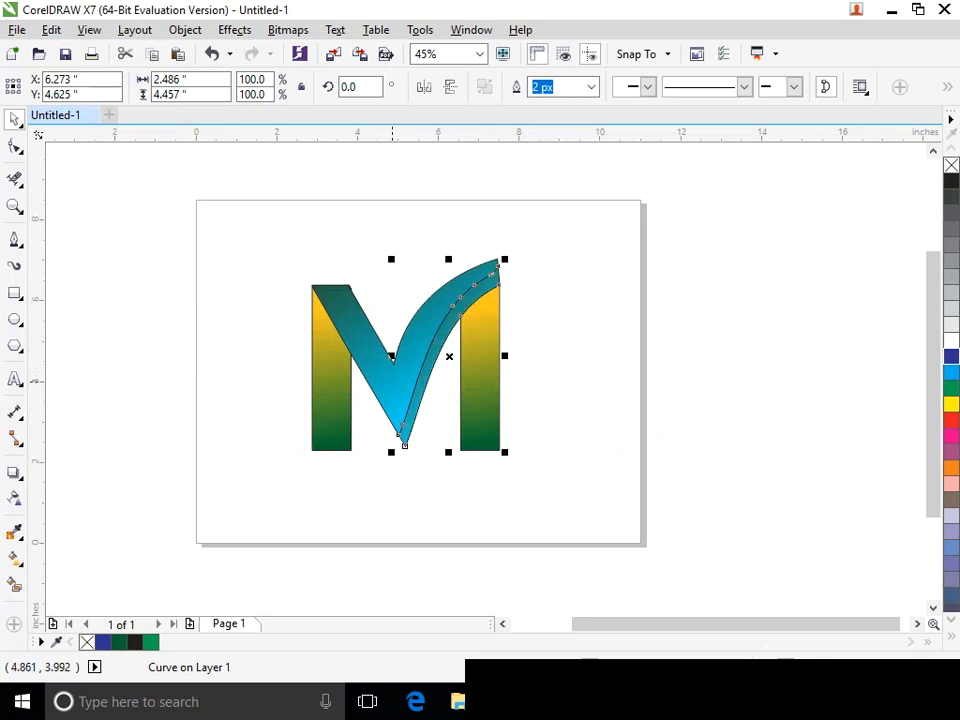
- Reverse the strip's fountain fill so the dark green lies at its lower tip, and deselect the strip
key(F11)
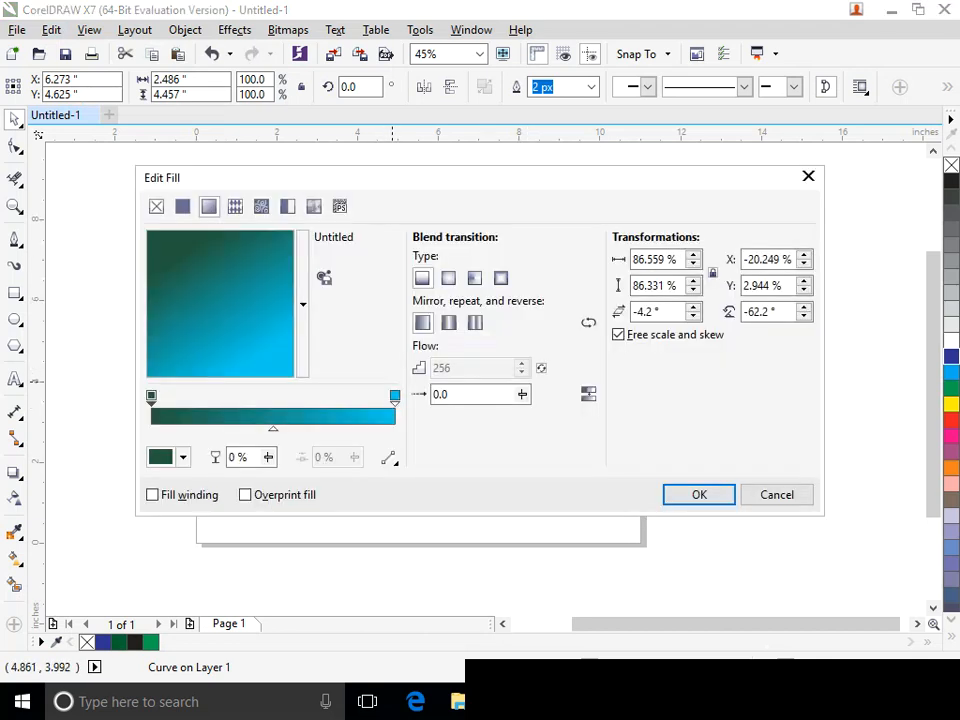
click(588, 323)
click(676, 500)
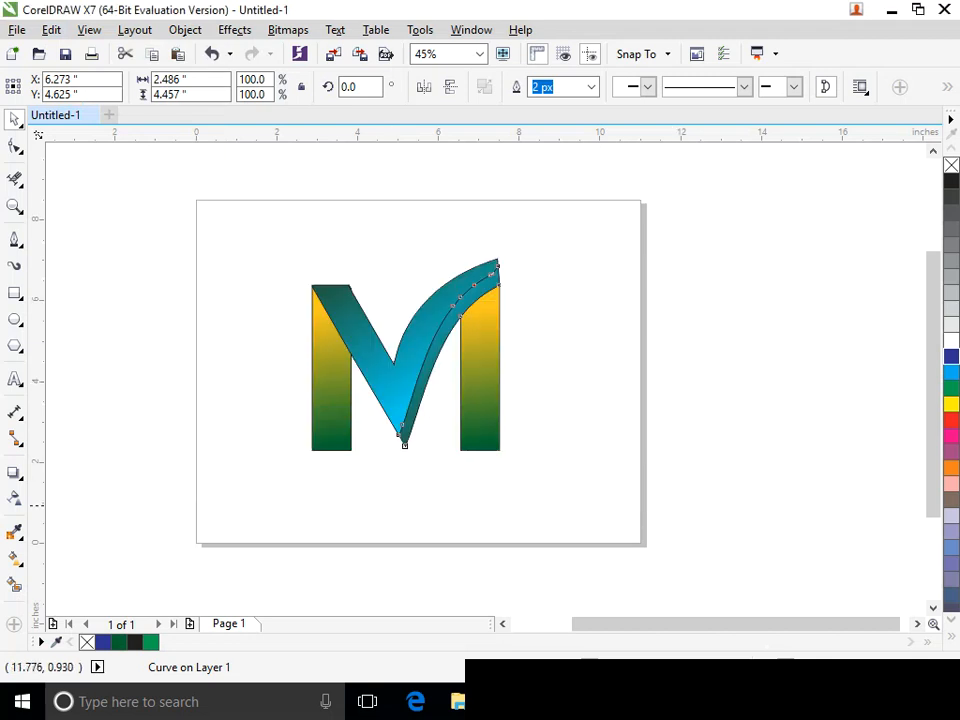
click(590, 510)
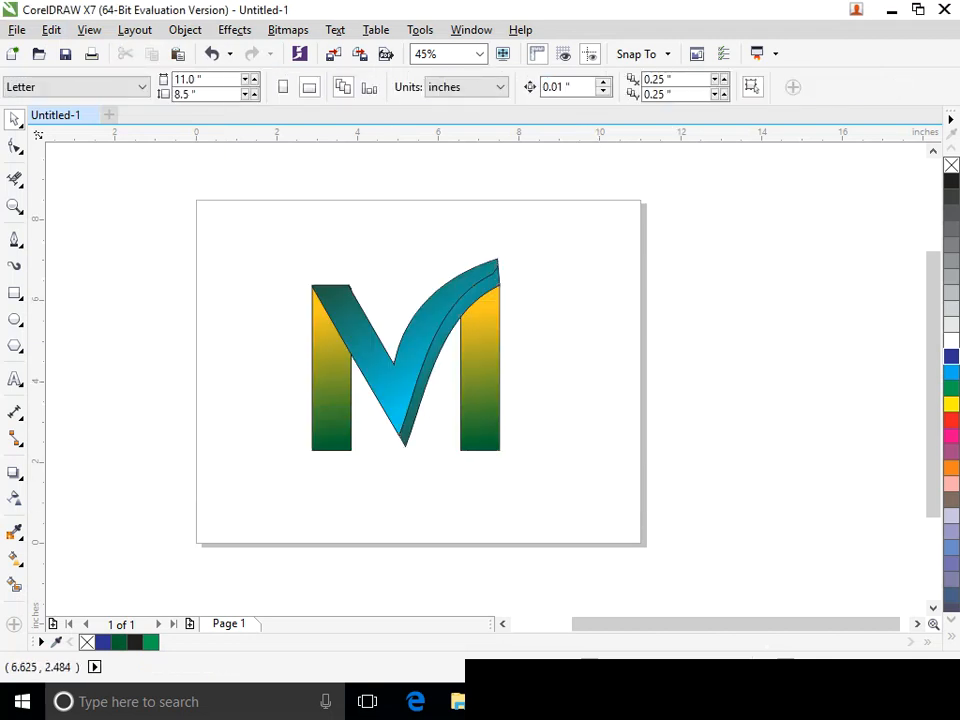
scroll(560, 390, down, 2)
scroll(580, 407, up, 2)
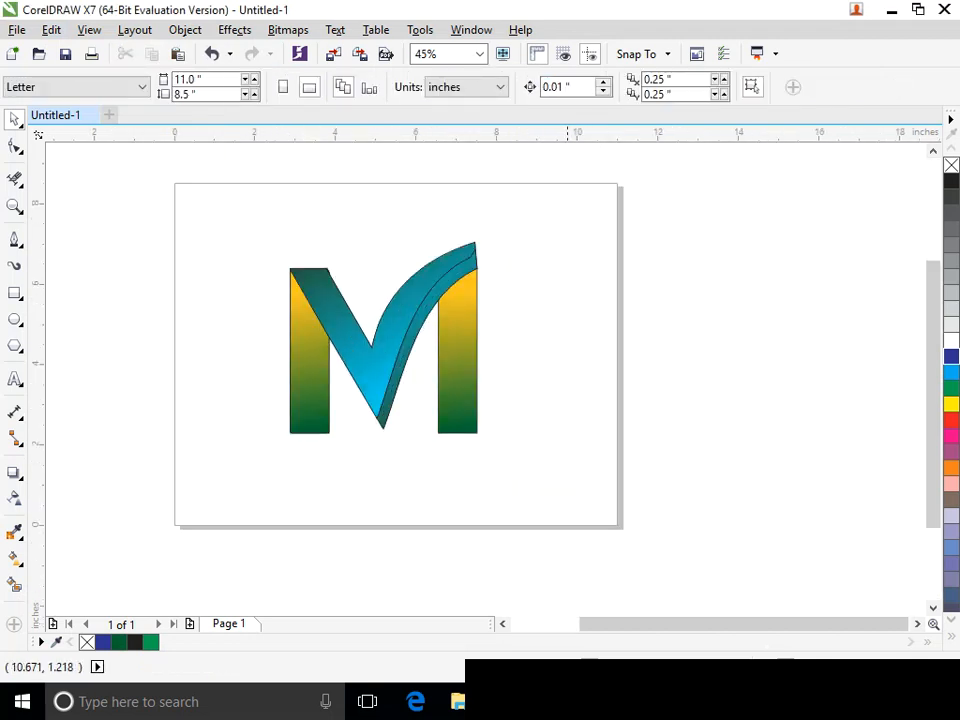
drag(223, 219, 634, 456)
click(540, 494)
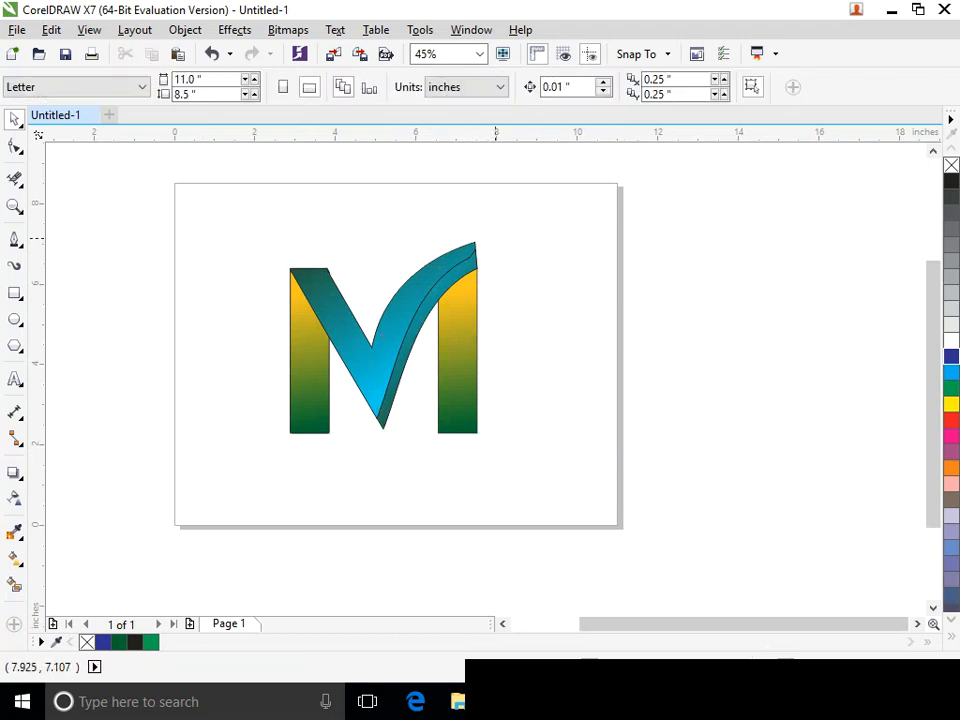
- Group all the objects of the M logo and enlarge the group about its centre to fill most of the page height
scroll(585, 410, down, 2)
key(ctrl+a)
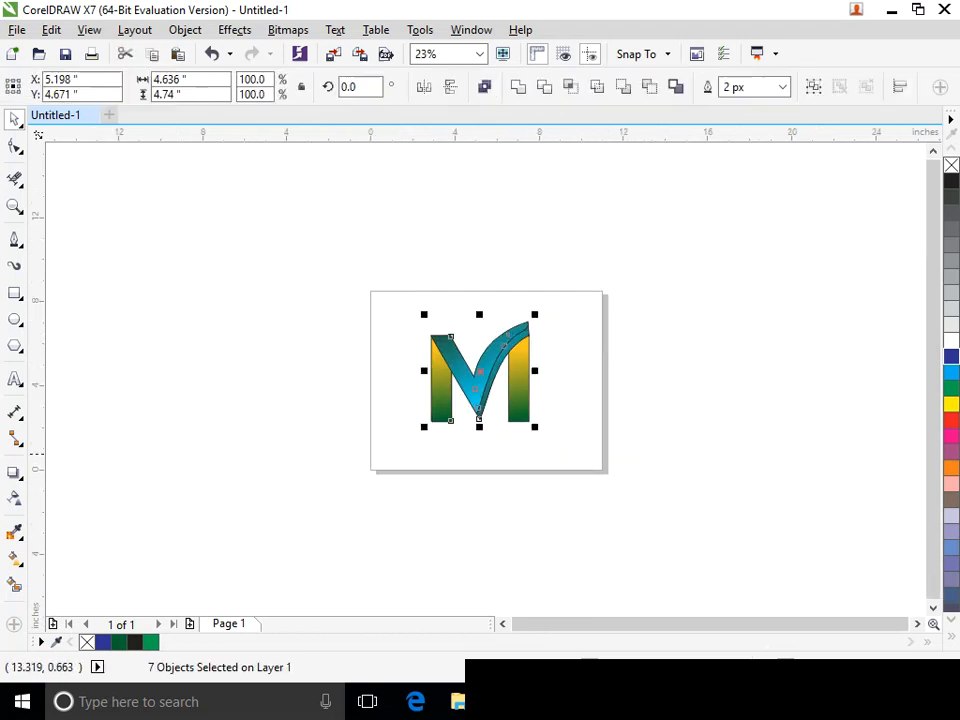
key(ctrl+g)
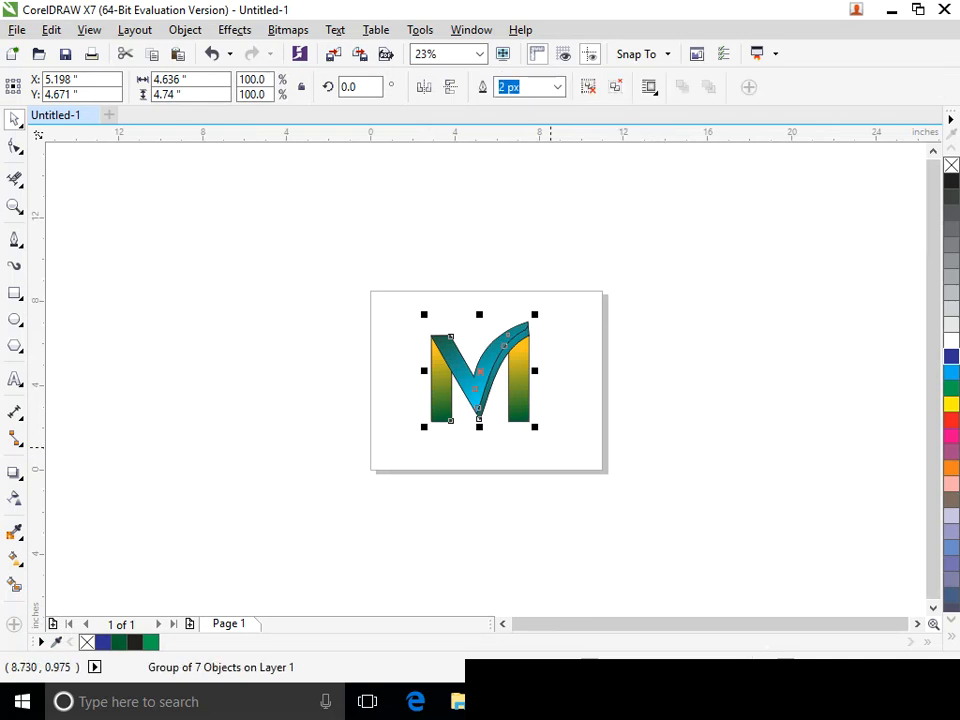
drag(538, 428, 563, 456)
drag(341, 265, 676, 478)
drag(182, 171, 732, 553)
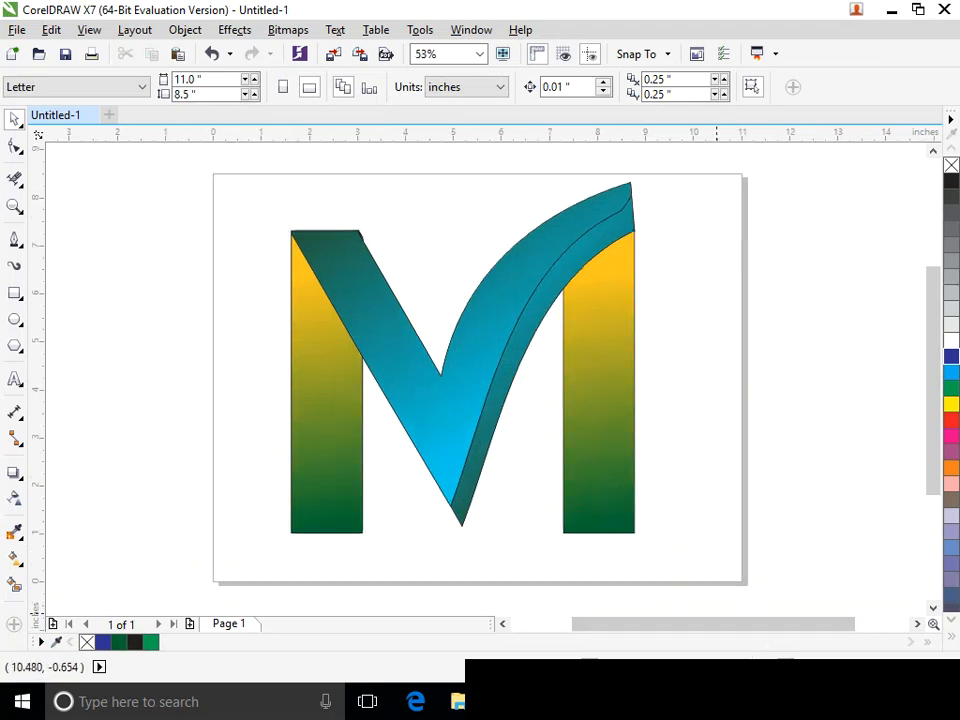